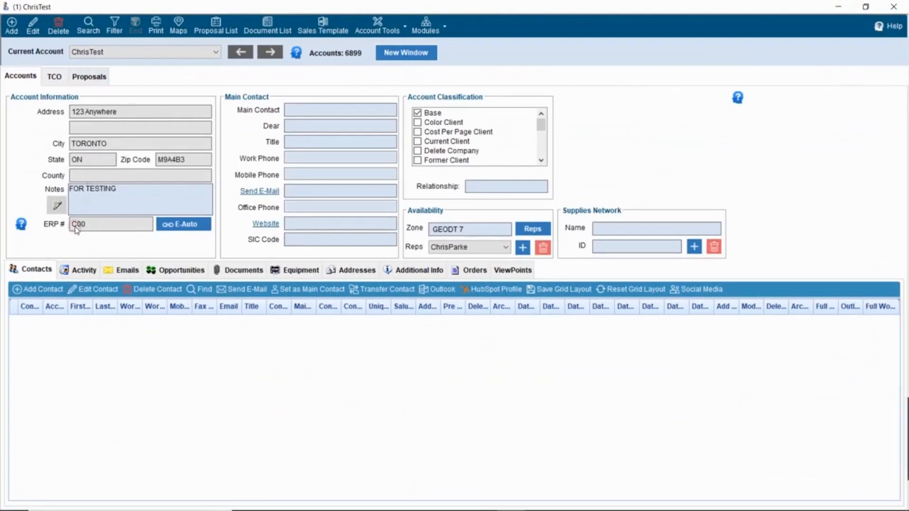
- Add a new proposal called 'MyNewProposal' from the account's Proposals list and open it
click(84, 78)
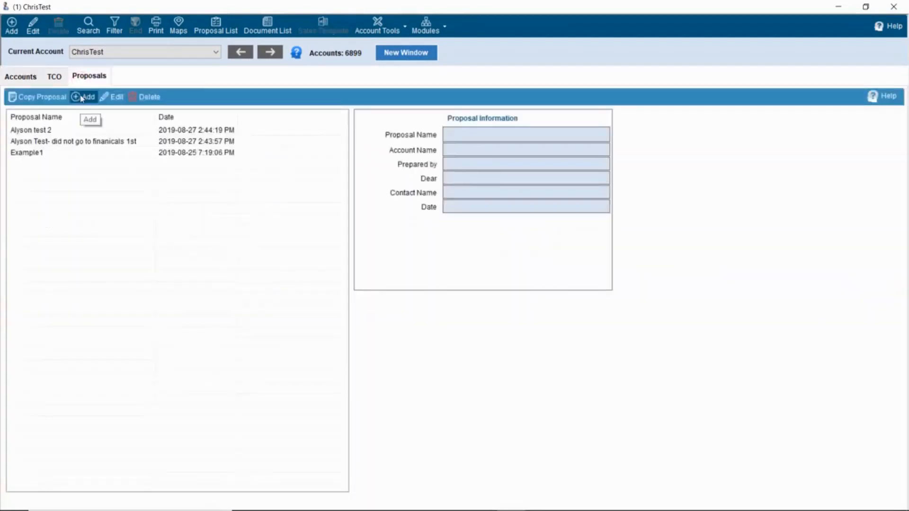
click(82, 98)
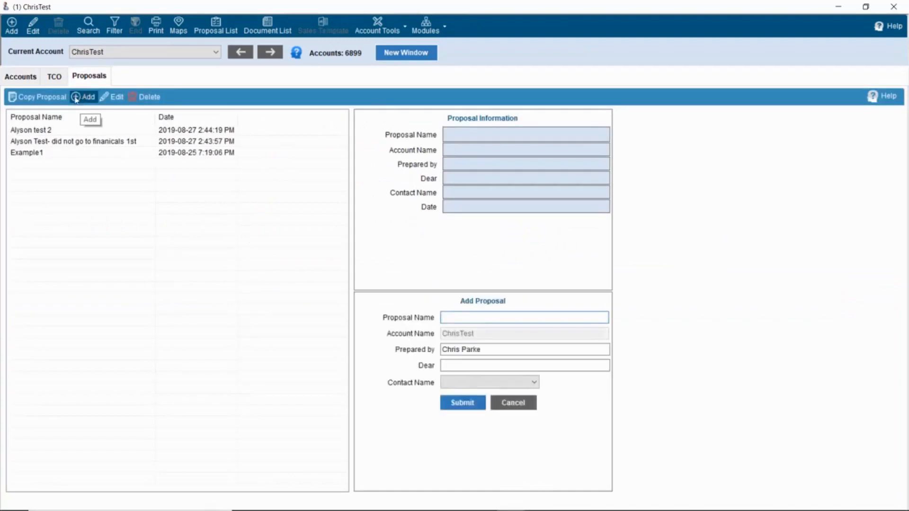
text(MyNewProposal)
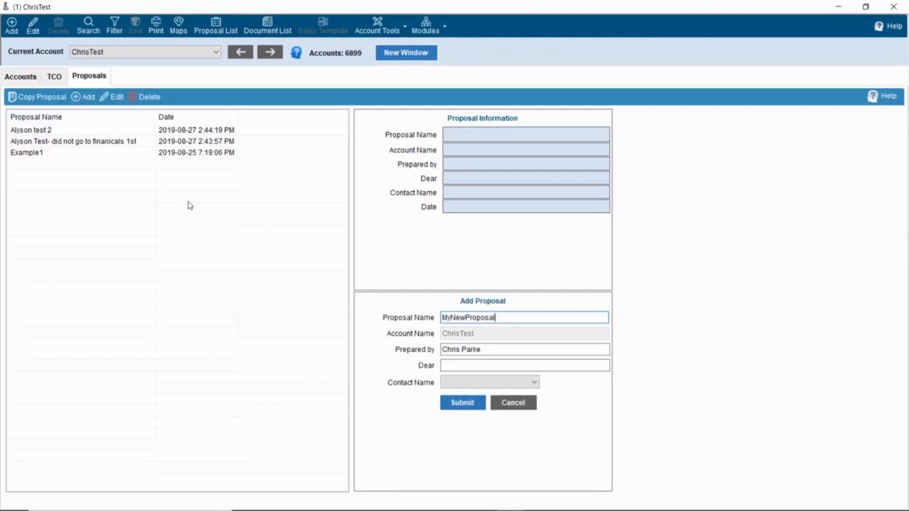
click(463, 403)
click(67, 132)
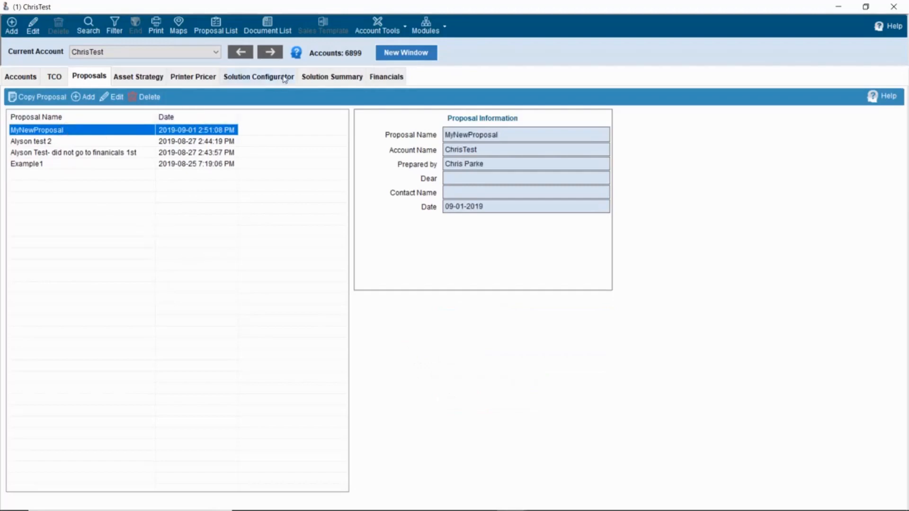
- Search the solution configurator for 'IM C3000' and select the copier
click(268, 78)
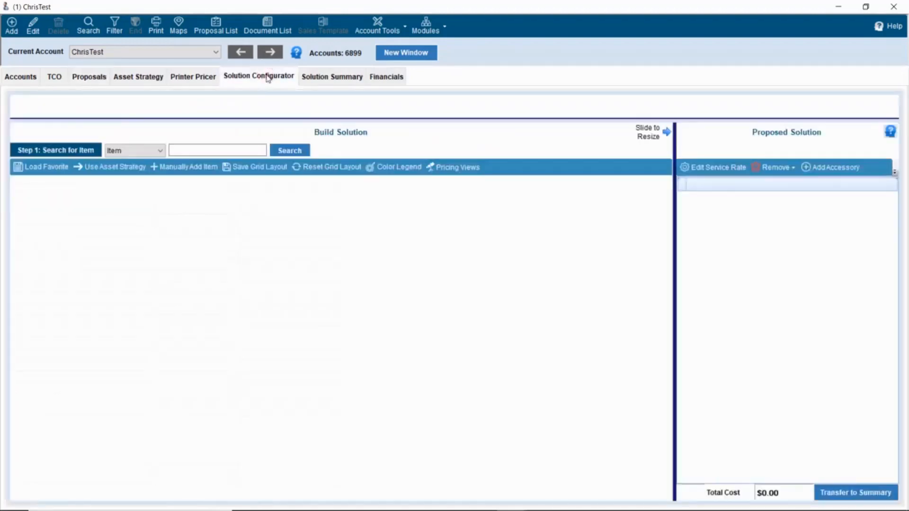
click(226, 149)
text(IM)
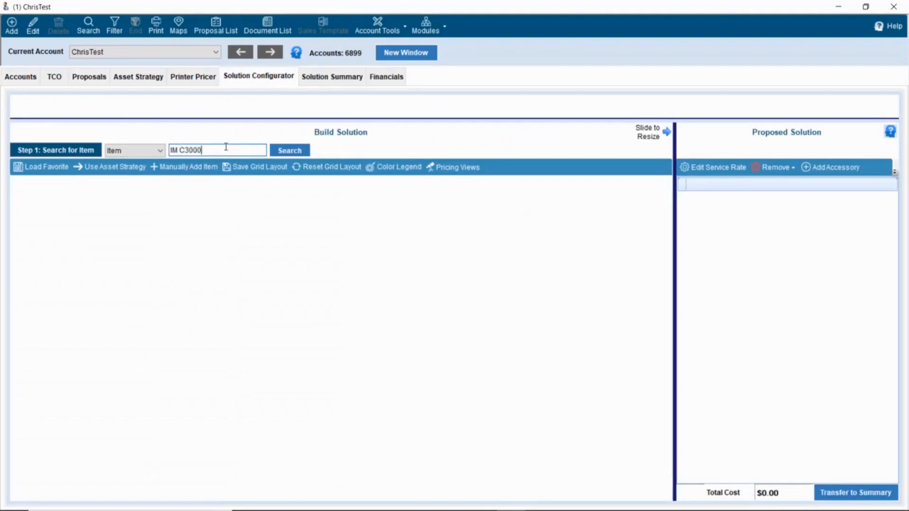
text( C3000)
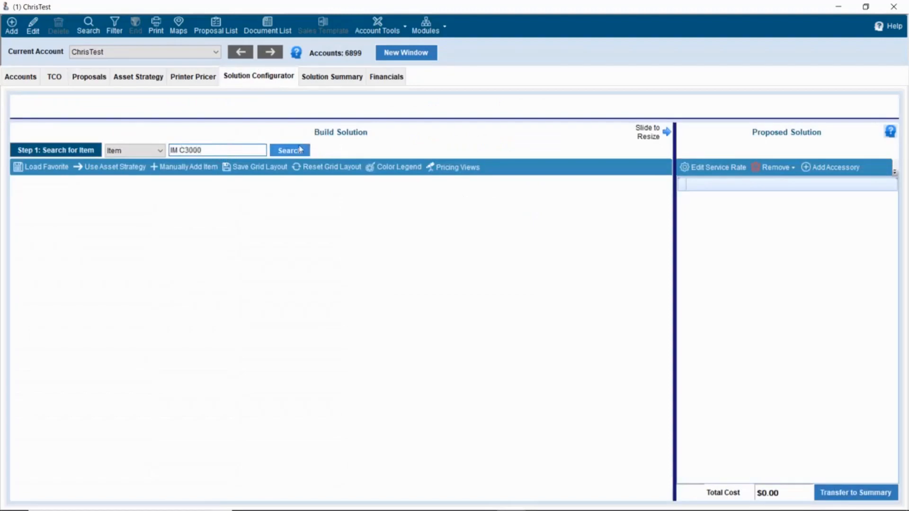
click(299, 150)
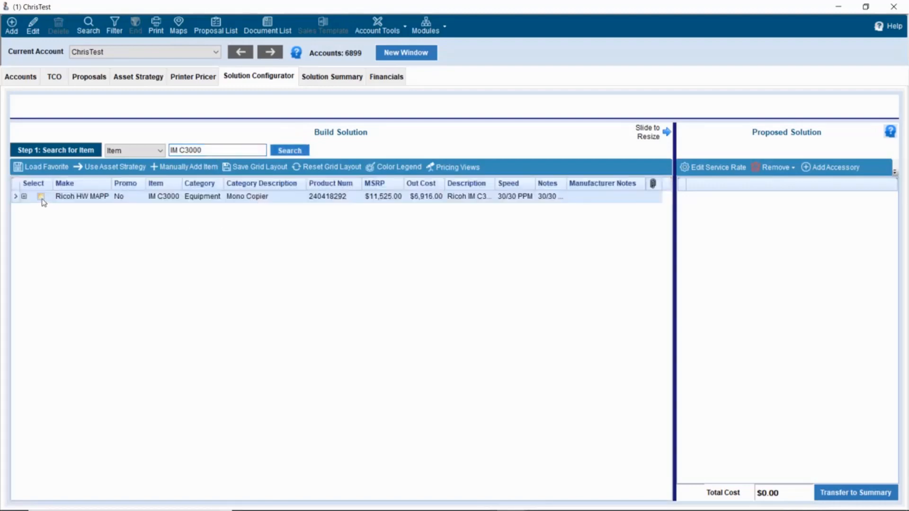
click(41, 197)
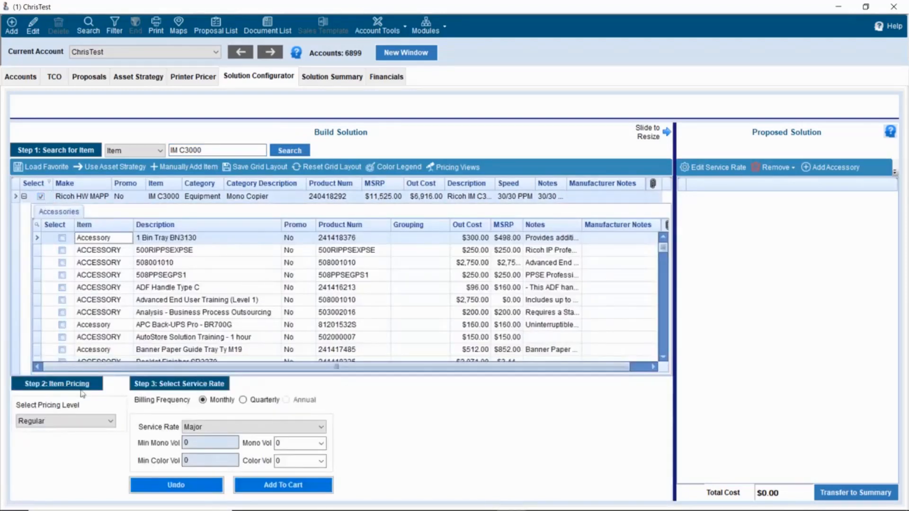
- Keep Regular pricing, set the service rate to Regular, and add the IM C3000 to the cart
click(88, 420)
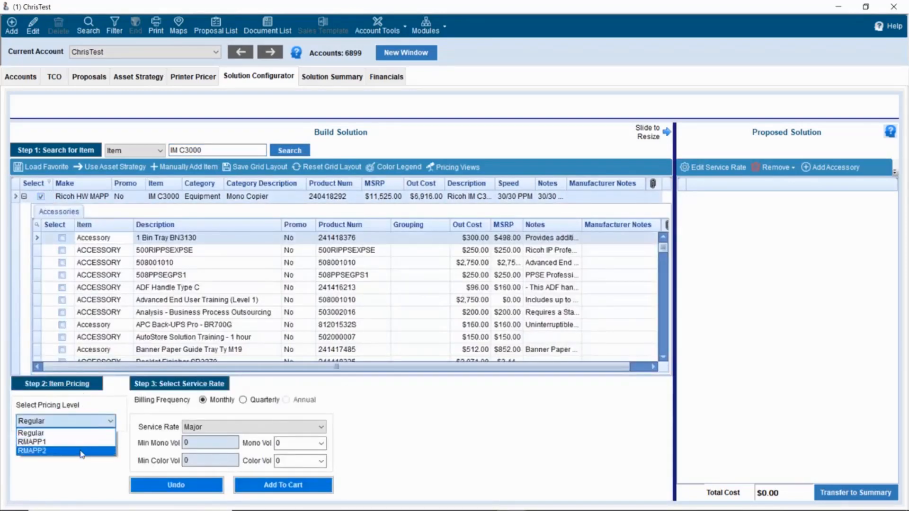
click(77, 433)
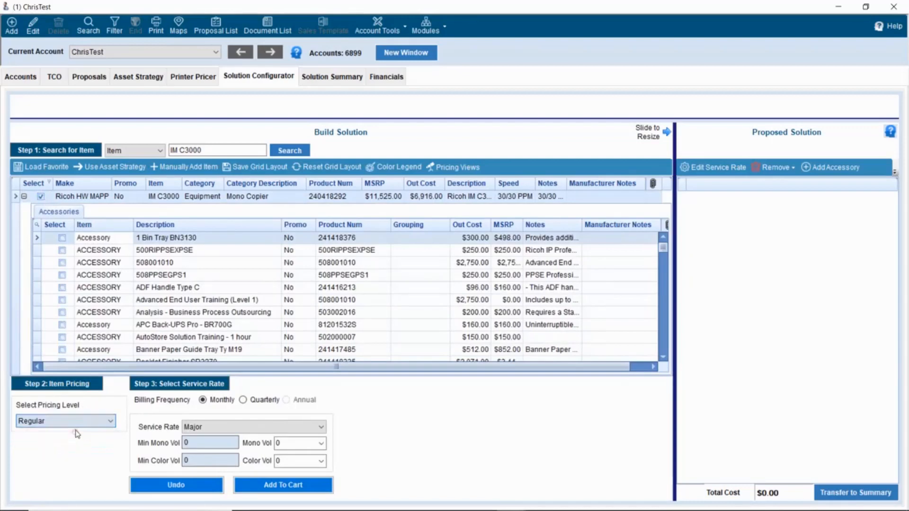
click(243, 400)
click(231, 427)
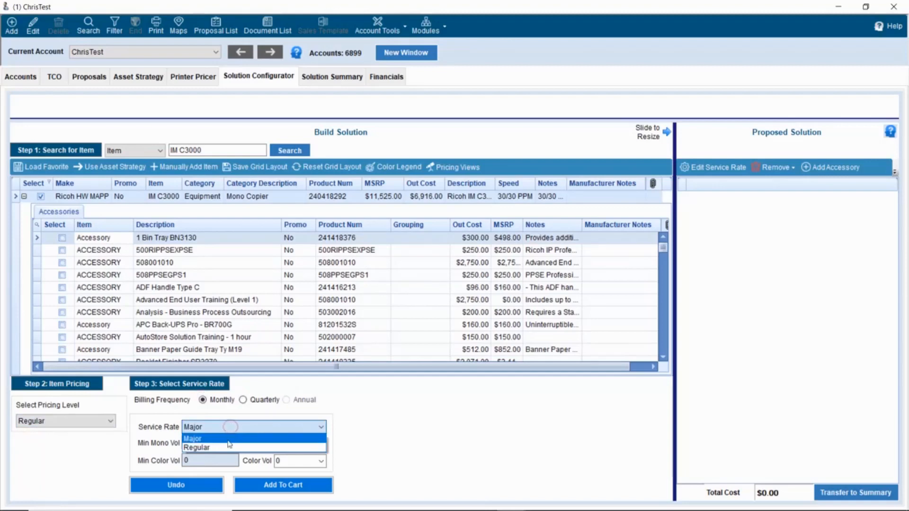
click(229, 446)
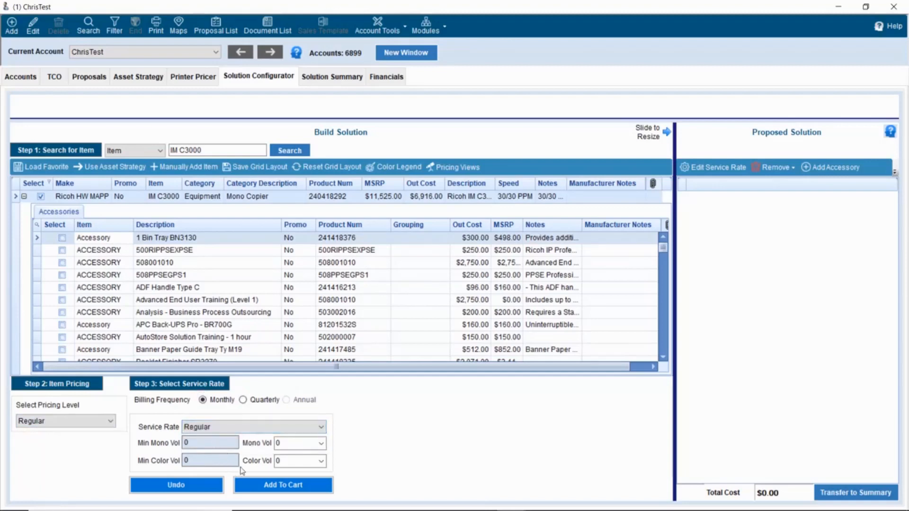
click(312, 482)
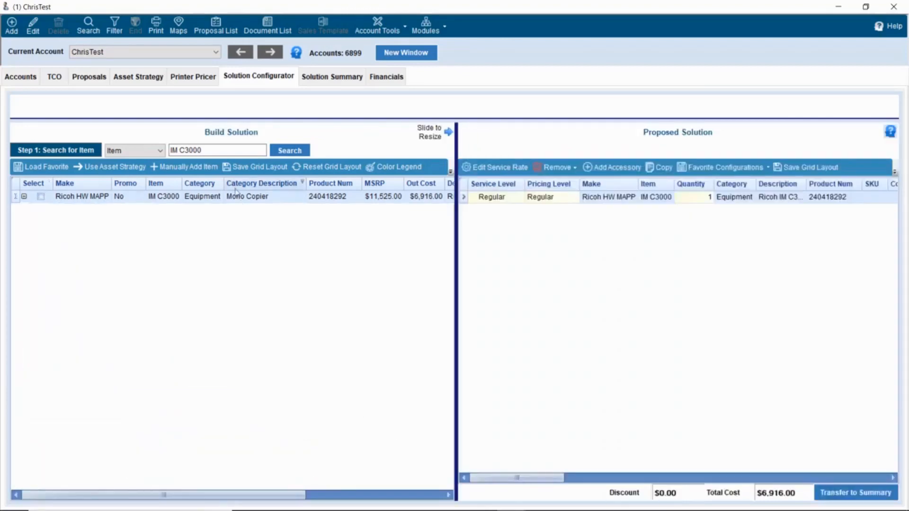
- Search for 'IM C2000' and add that copier to the cart at the Regular service rate
click(188, 150)
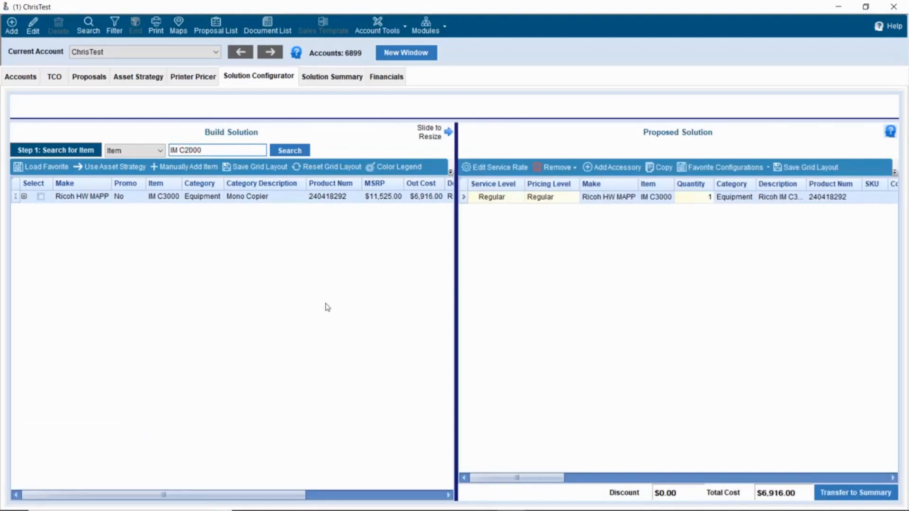
key(Return)
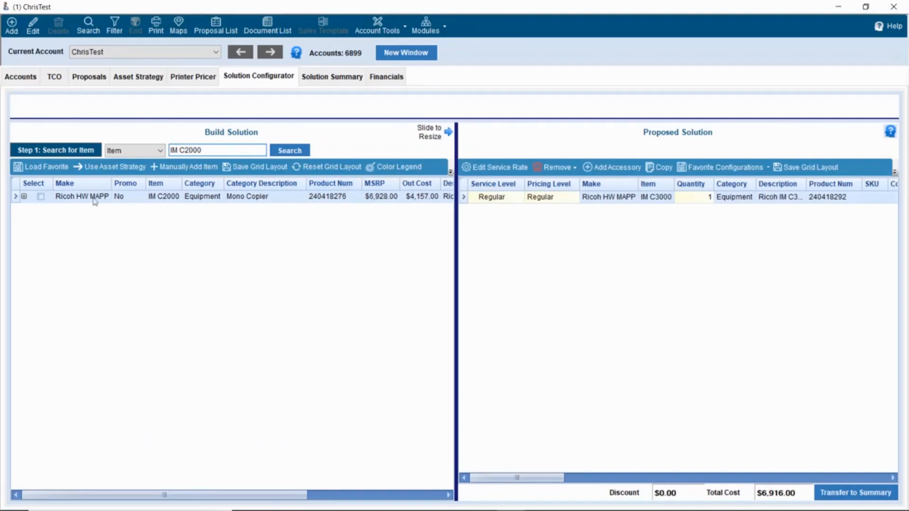
click(40, 197)
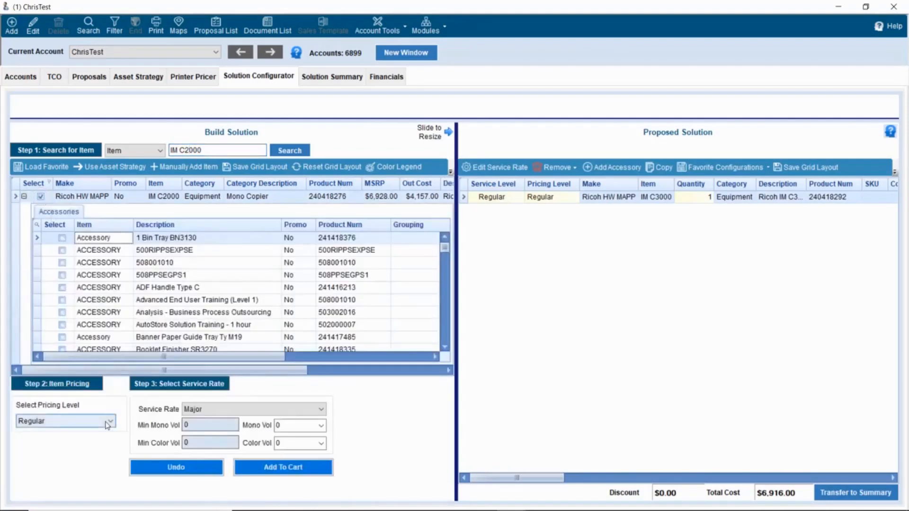
click(219, 411)
click(219, 430)
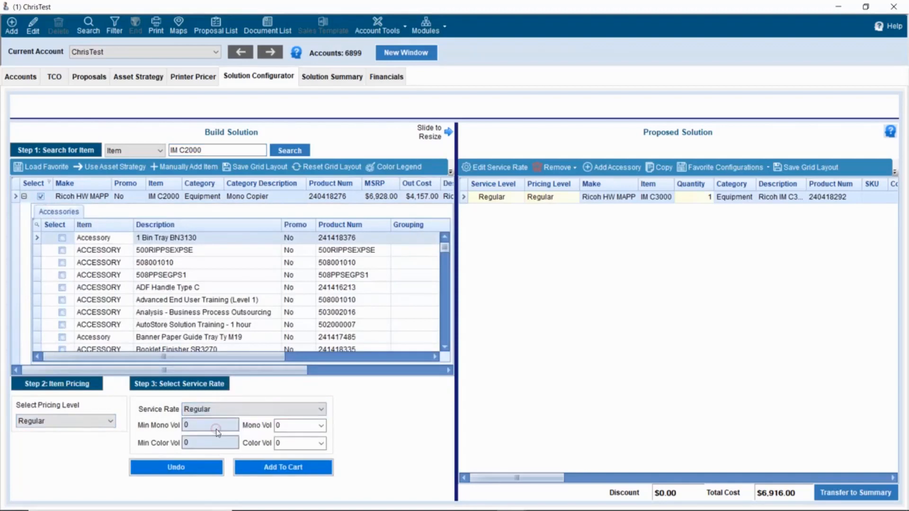
click(277, 473)
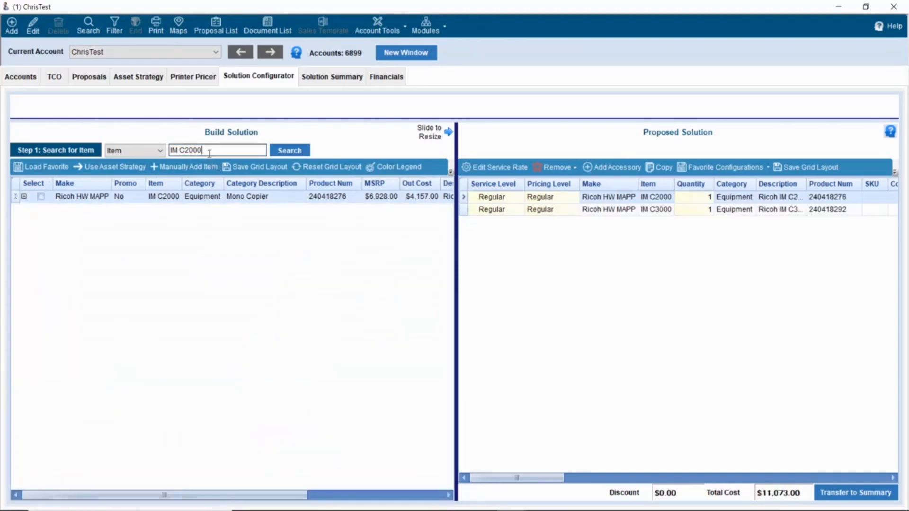
drag(209, 151, 155, 151)
text(custom)
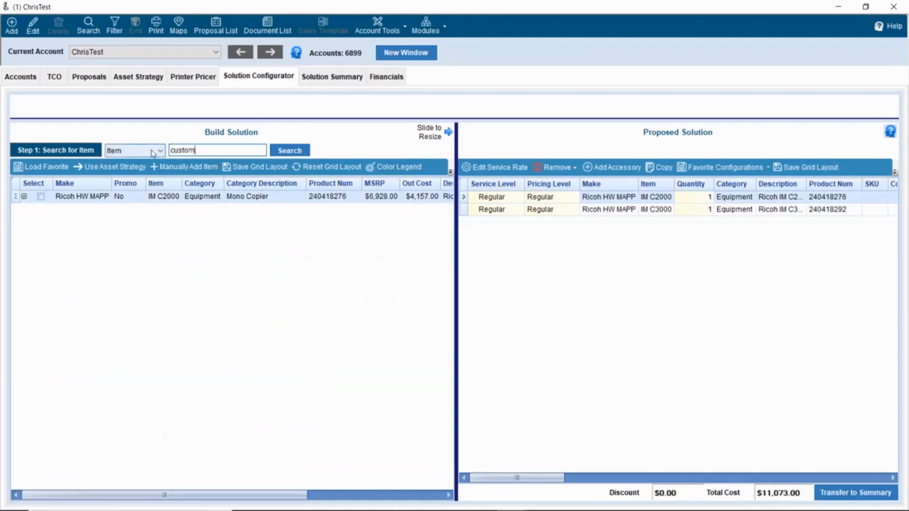
- Search for 'custom', select the CUSTOM item, set Regular service, and add it to the cart
click(283, 157)
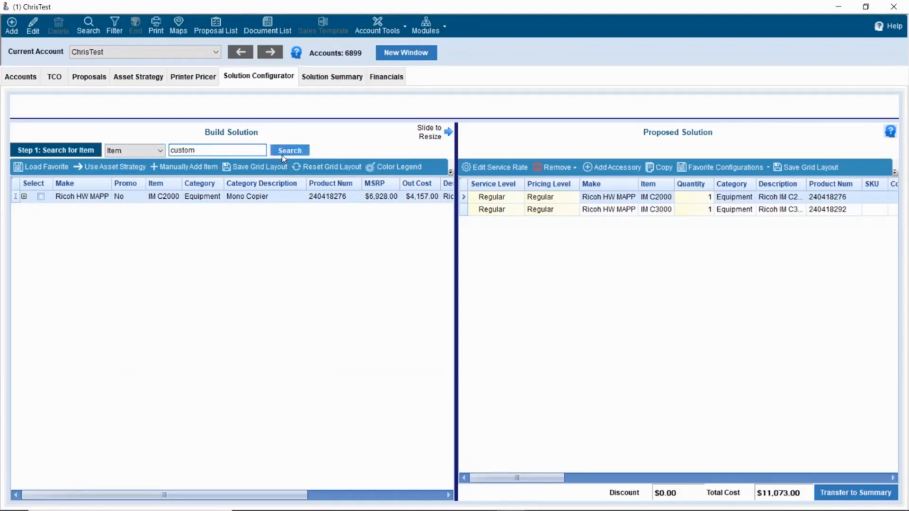
click(41, 198)
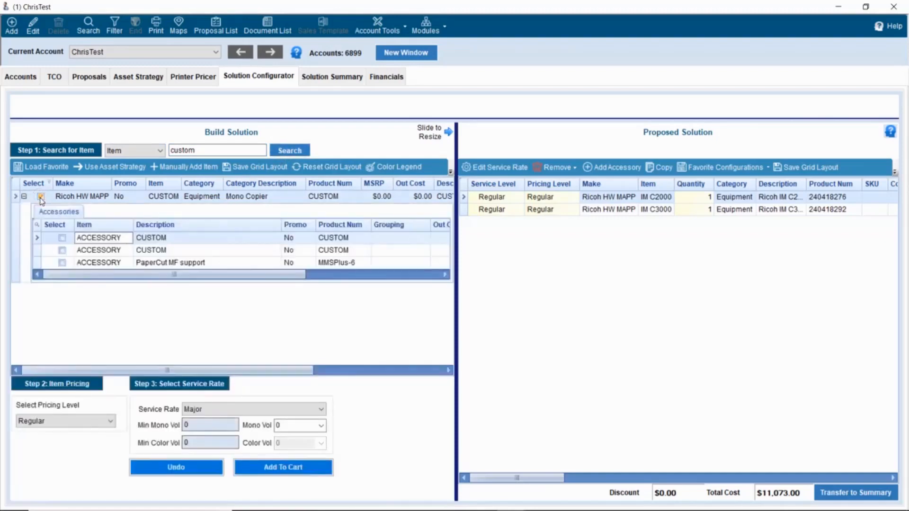
click(203, 409)
click(214, 430)
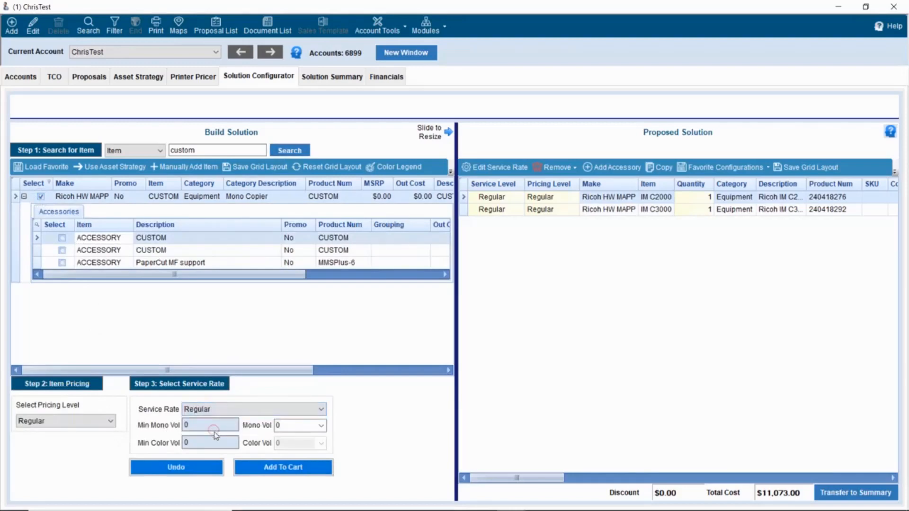
click(277, 474)
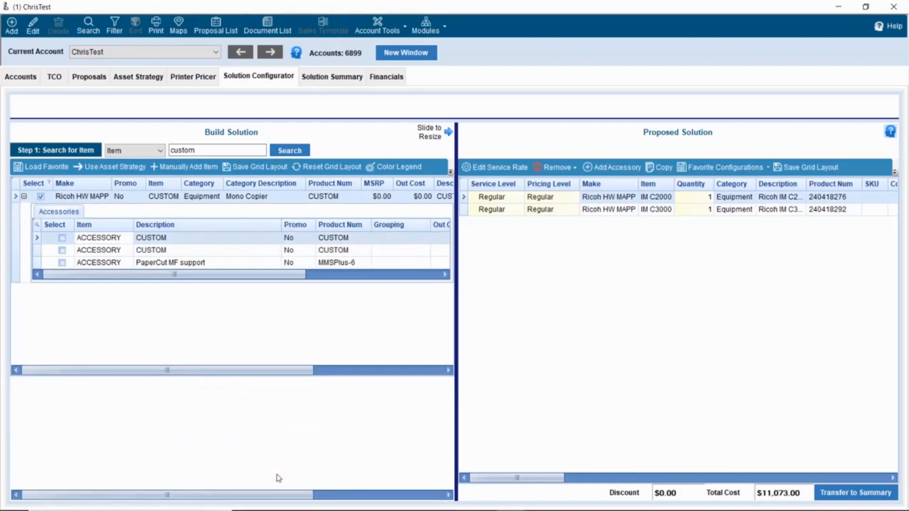
click(543, 379)
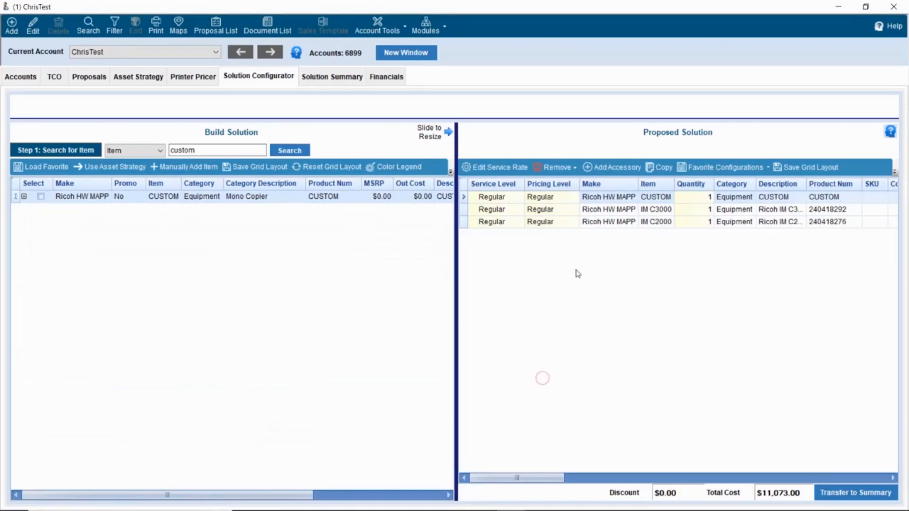
- Open the IM C3000's accessories and tick the Fiery, hot folder and PCProx items
click(577, 212)
click(612, 167)
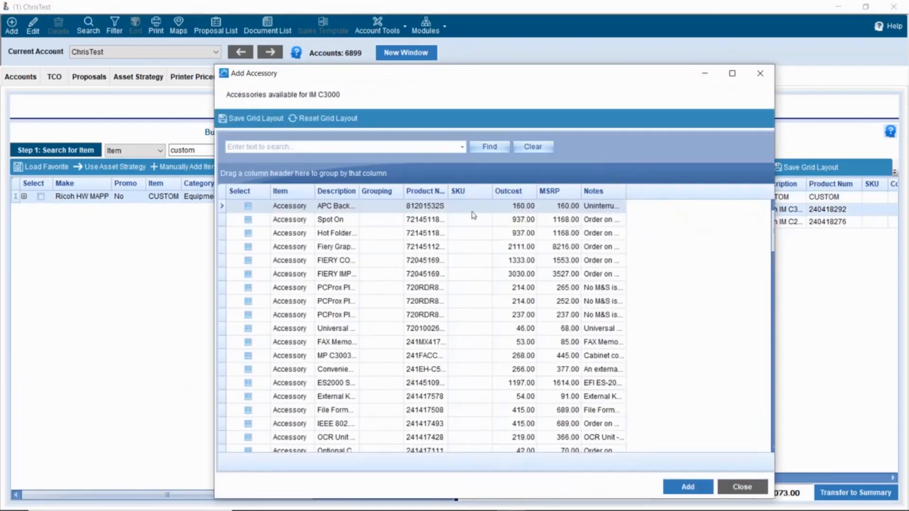
click(248, 247)
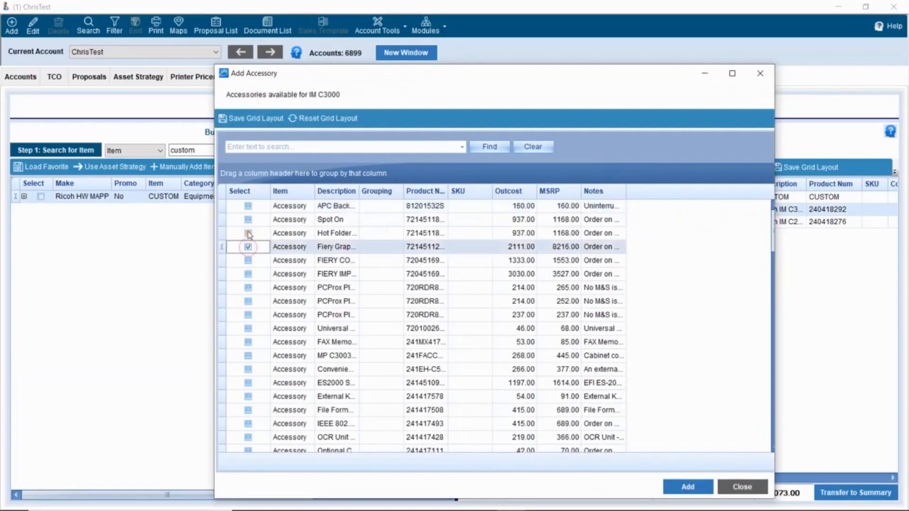
click(248, 233)
click(248, 302)
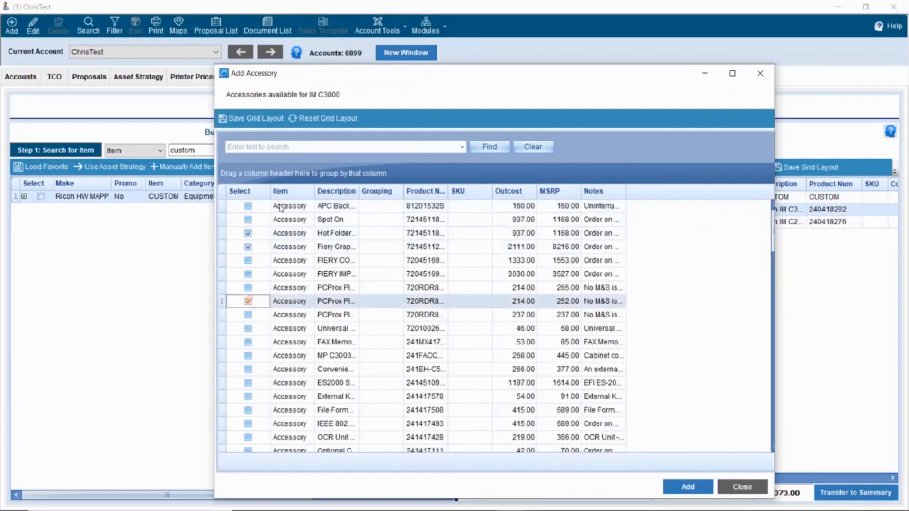
- Search 'cyan' and 'settlement' to tick Print Cart Cyan IM C3500 and SETTLEMENT
click(305, 144)
text(toner)
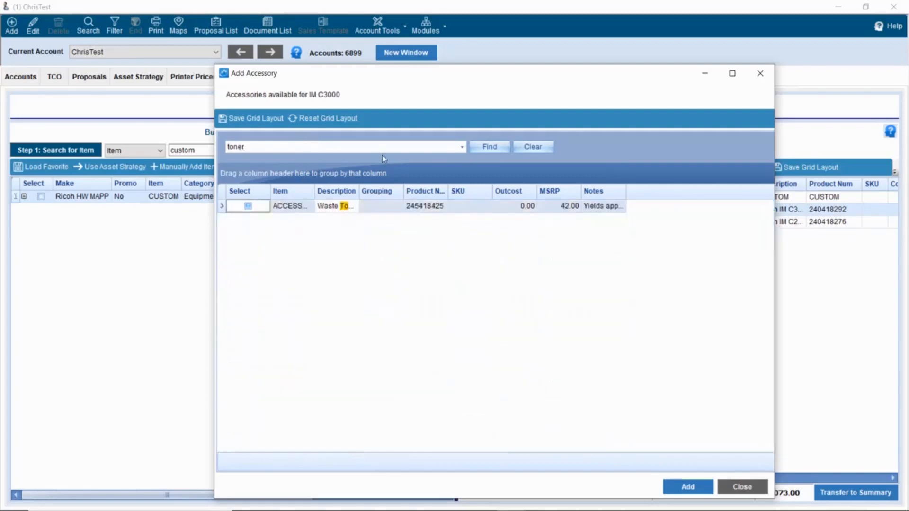
double_click(334, 145)
text(cyan)
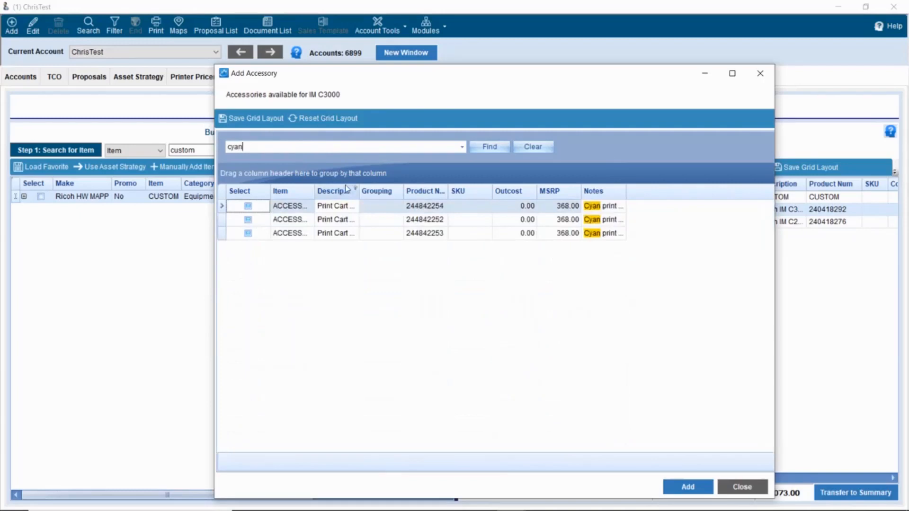
drag(359, 191, 414, 191)
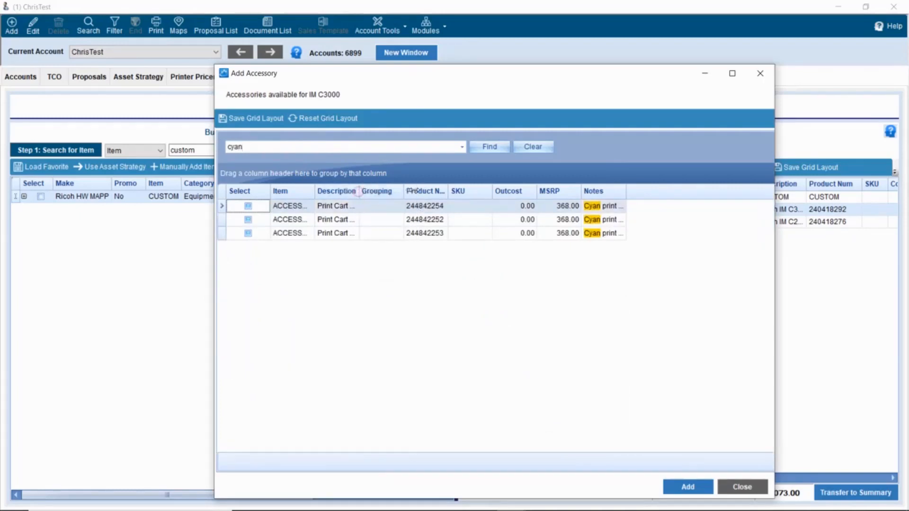
click(248, 206)
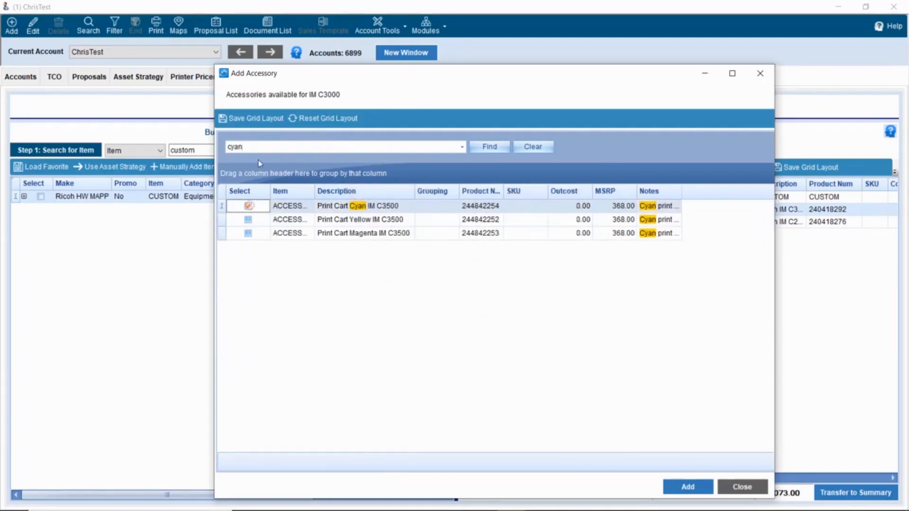
double_click(232, 147)
text(settlement)
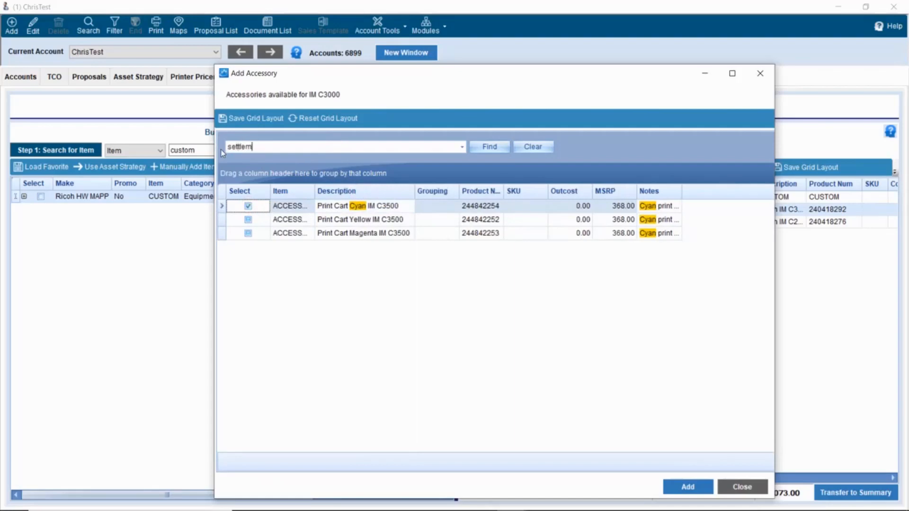
click(248, 206)
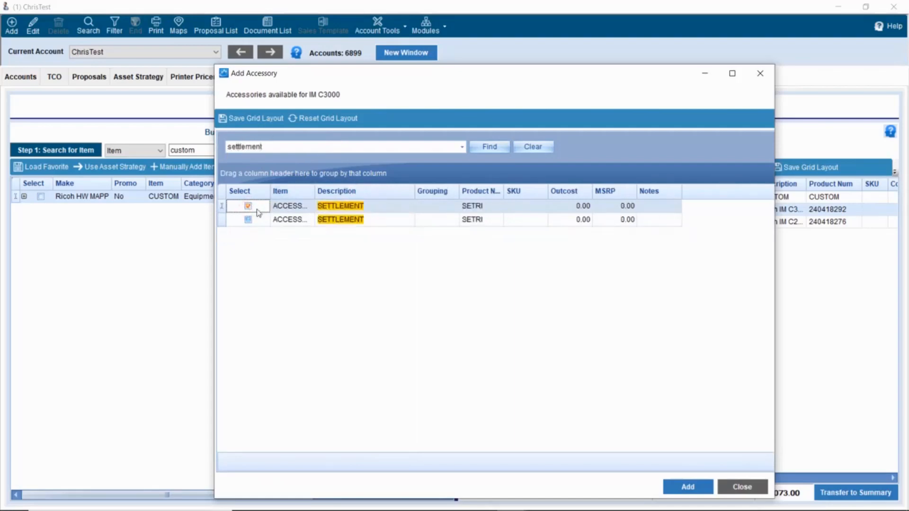
- Tick Installation and PaperCut Solution Training, then add all ticked accessories to the IM C3000
drag(266, 146, 228, 147)
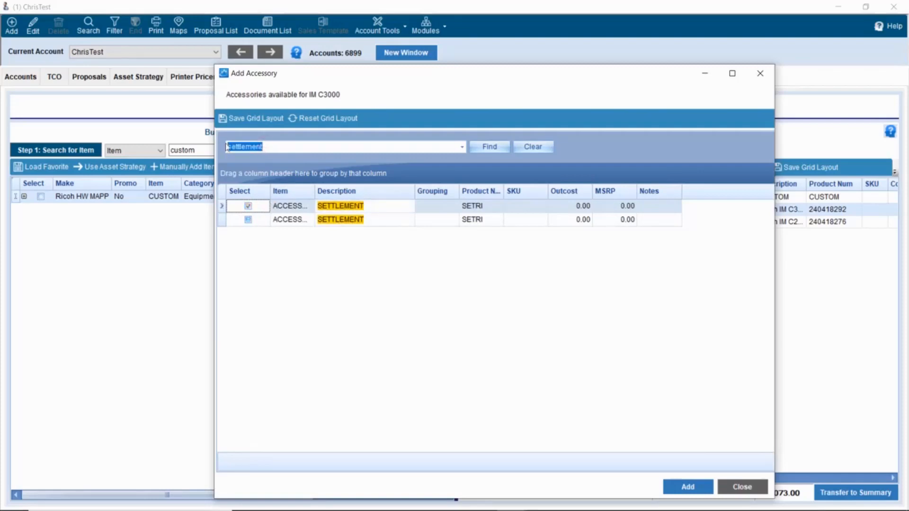
key(BackSpace)
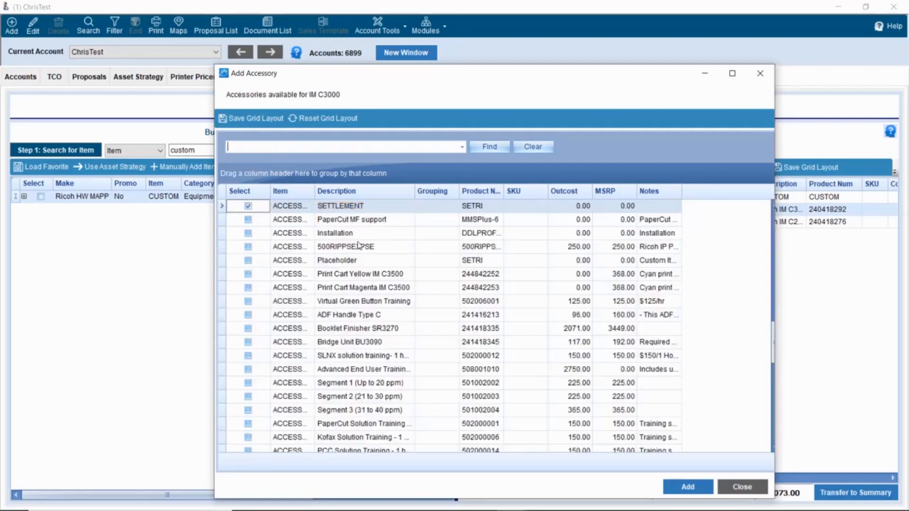
click(248, 233)
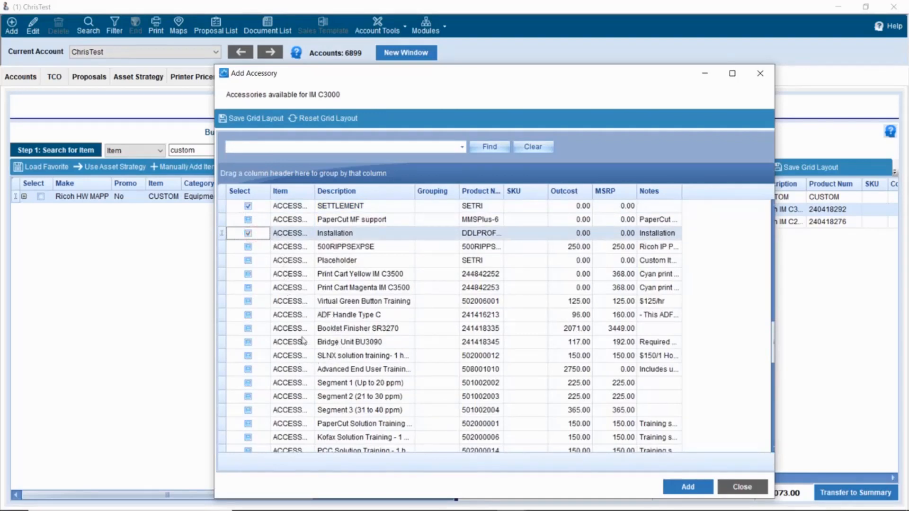
click(249, 424)
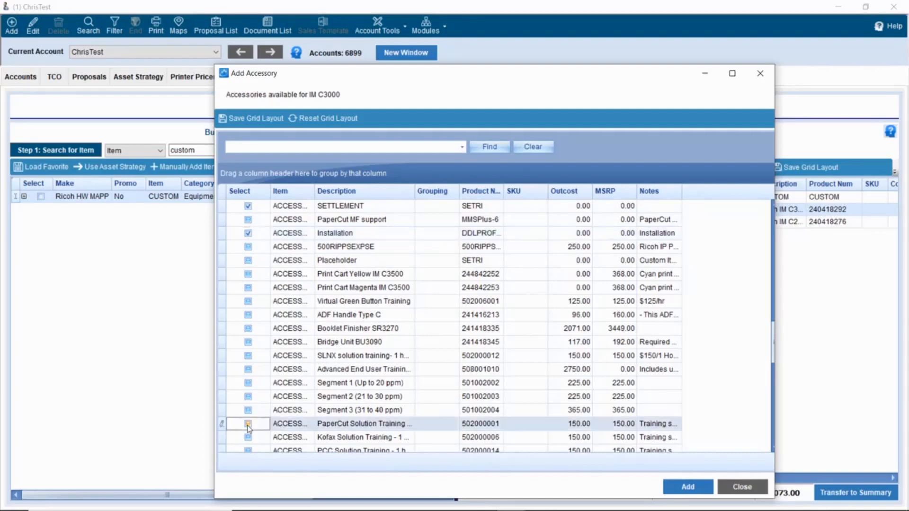
click(689, 488)
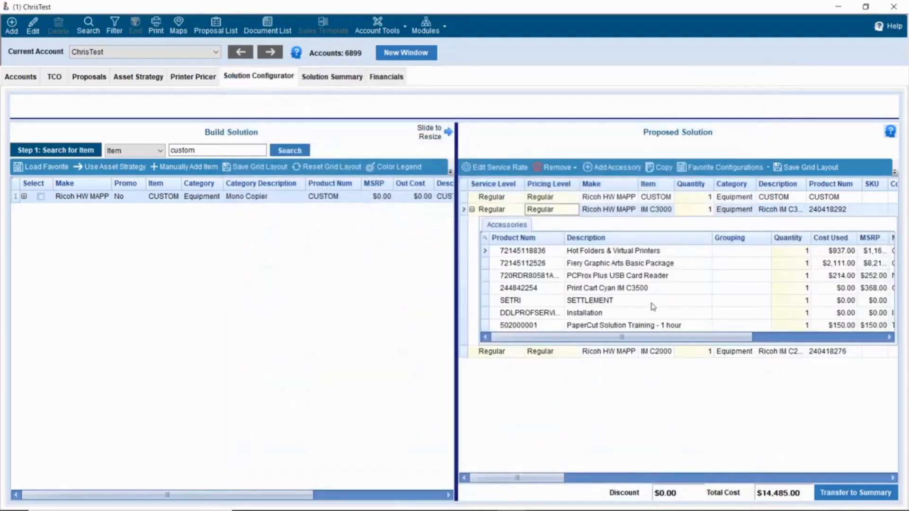
click(611, 352)
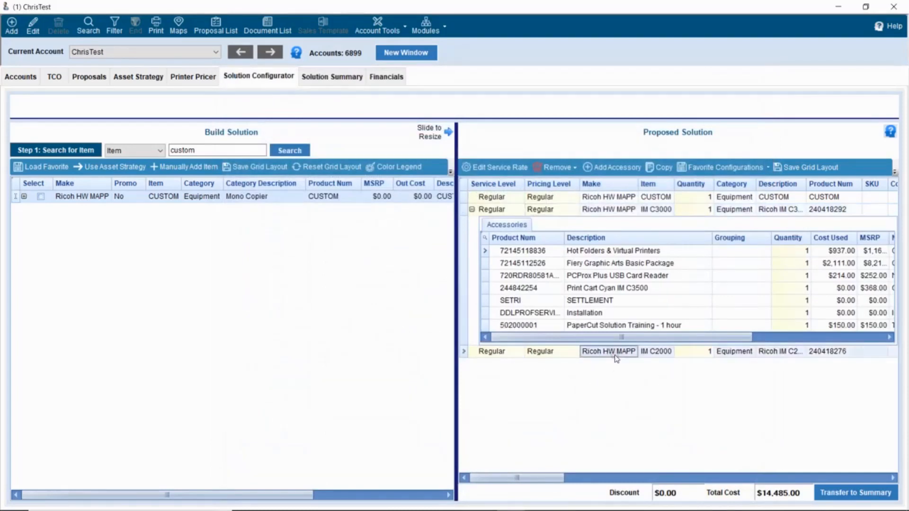
- Give the IM C2000 1 Bin Tray, Keyboard Bracket, Segment 3, two virtual trainings and Rental fees
click(611, 168)
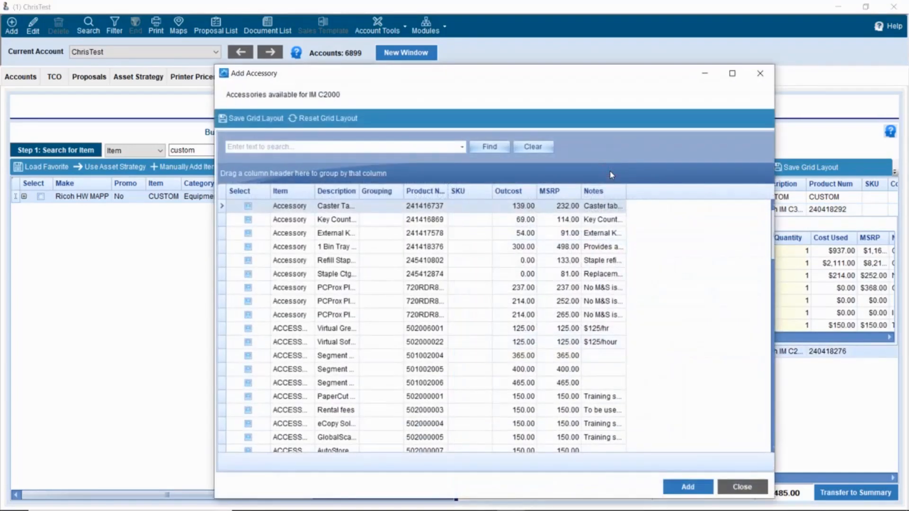
click(248, 247)
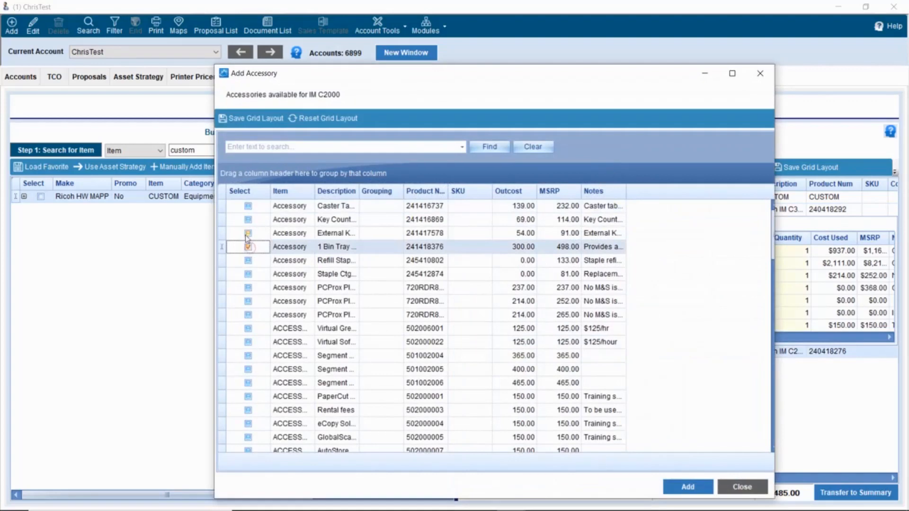
click(248, 233)
click(247, 356)
click(247, 342)
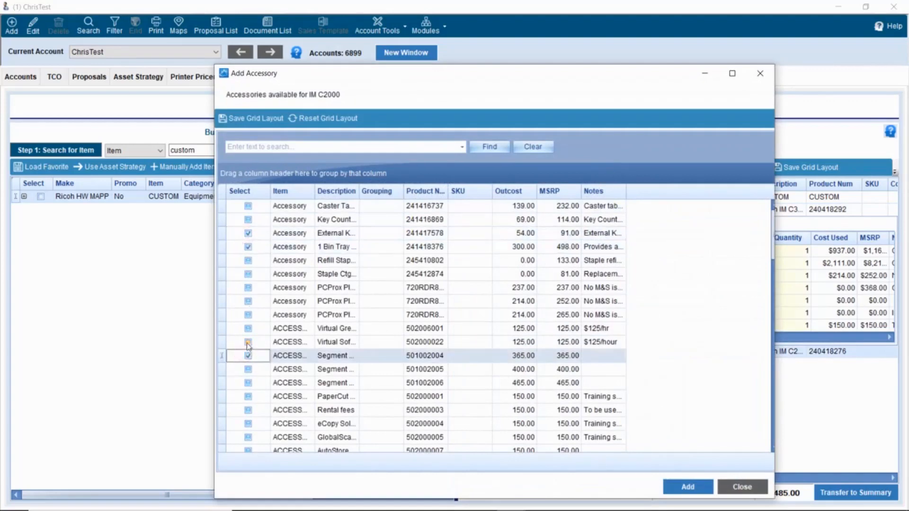
drag(359, 189, 427, 189)
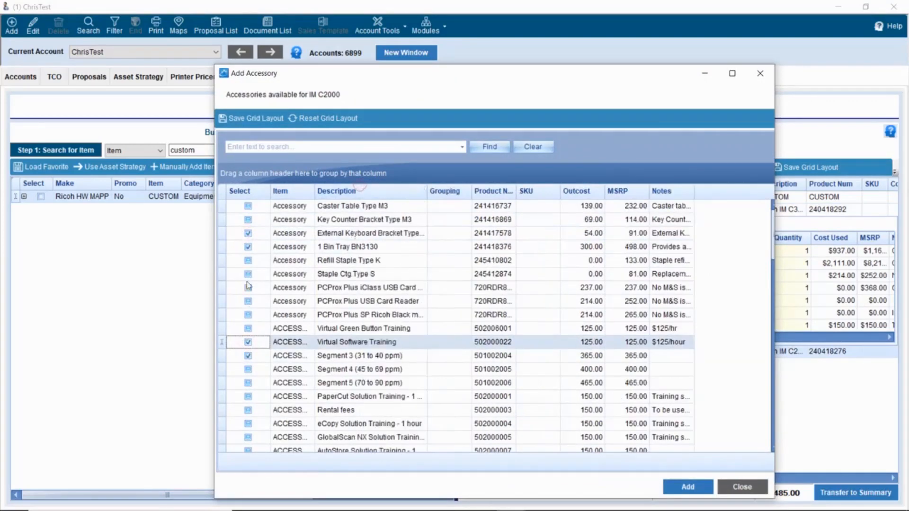
click(248, 328)
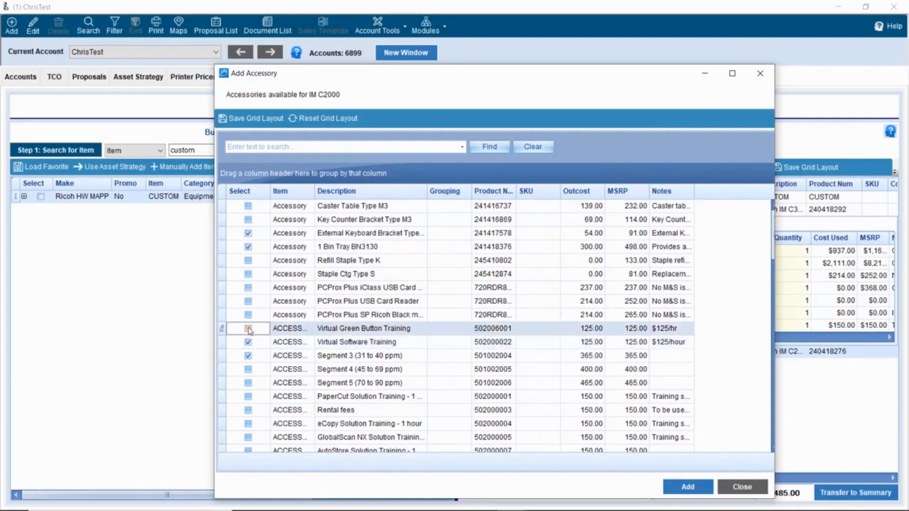
click(248, 411)
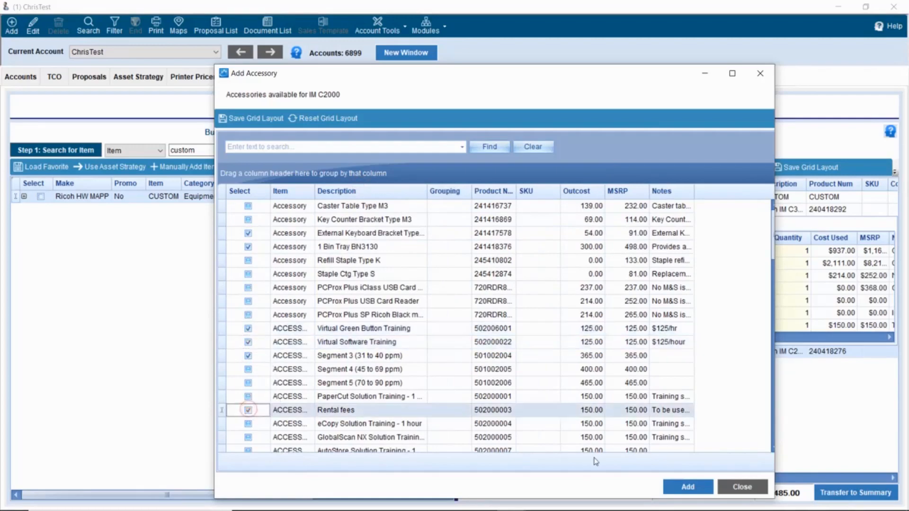
click(689, 488)
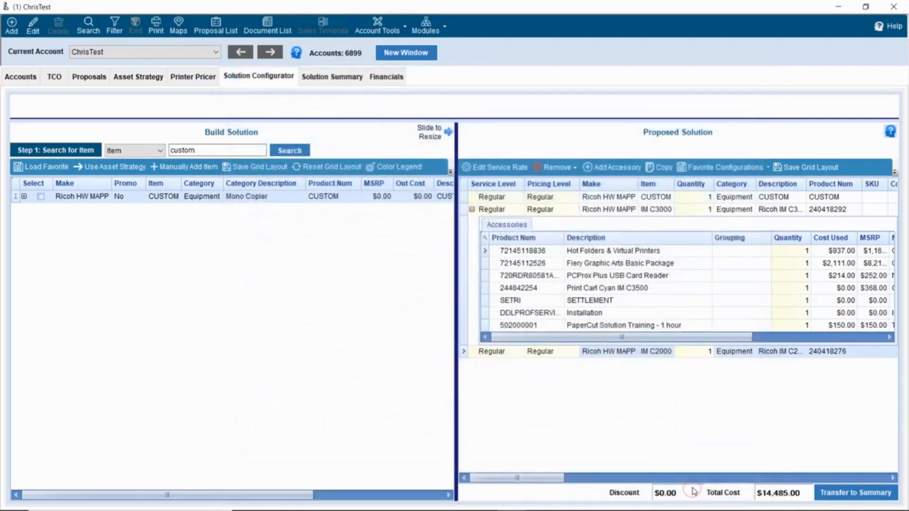
click(658, 197)
click(589, 167)
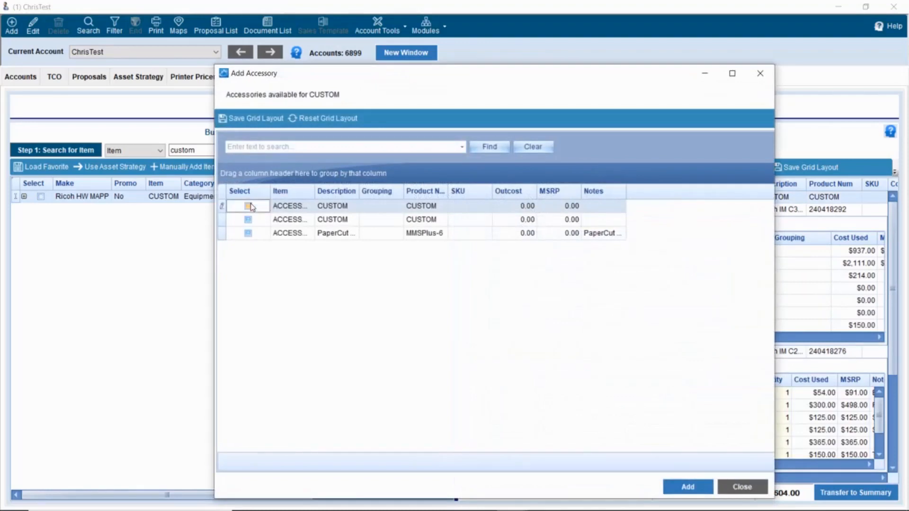
- Add the CUSTOM accessory to the CUSTOM item and collapse all three items' accessory lists
click(248, 206)
click(689, 487)
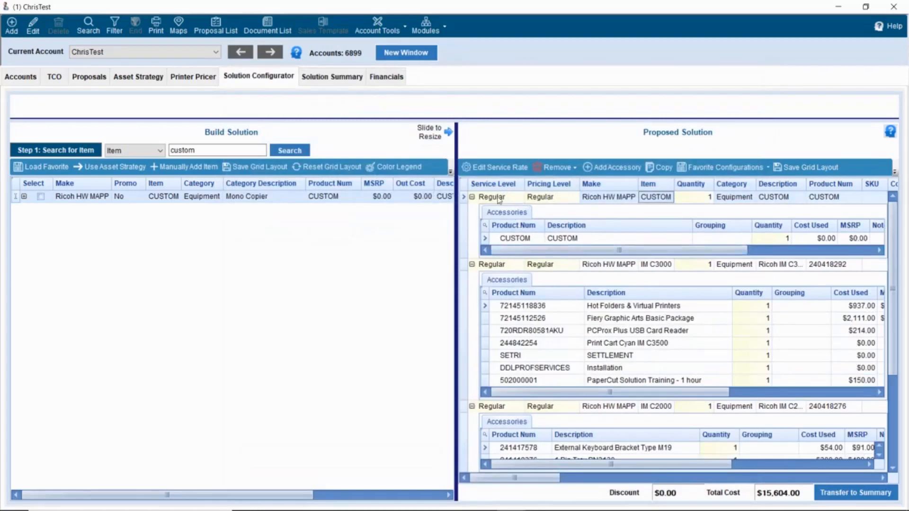
click(472, 197)
click(472, 210)
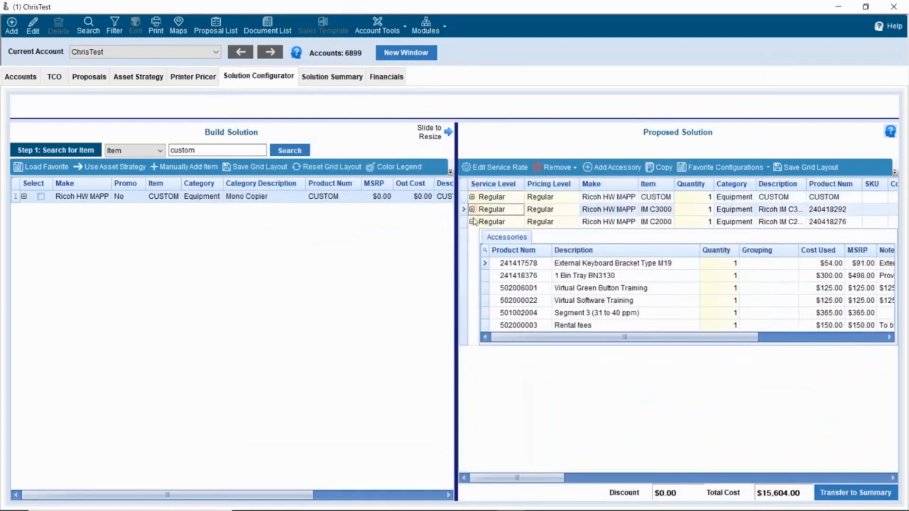
click(472, 222)
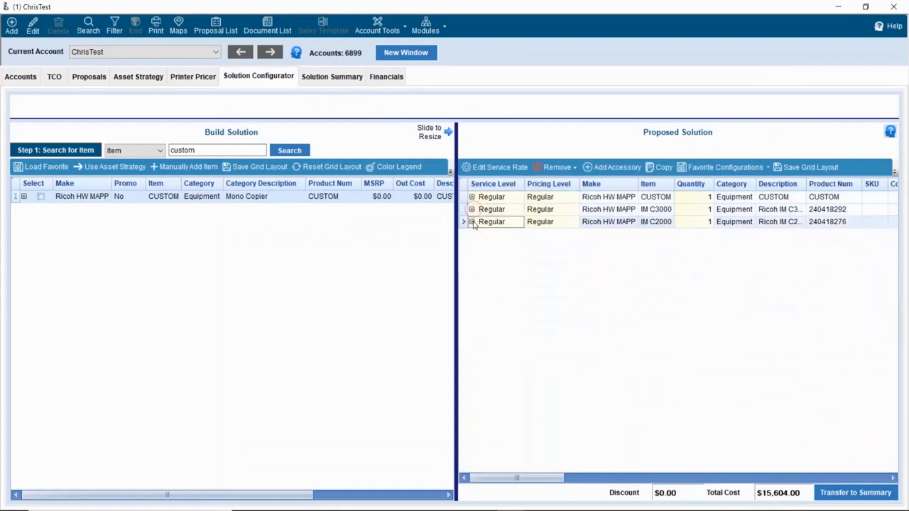
- Unlock service-rate editing with the manager password and adjust the first line's mono rate
click(503, 169)
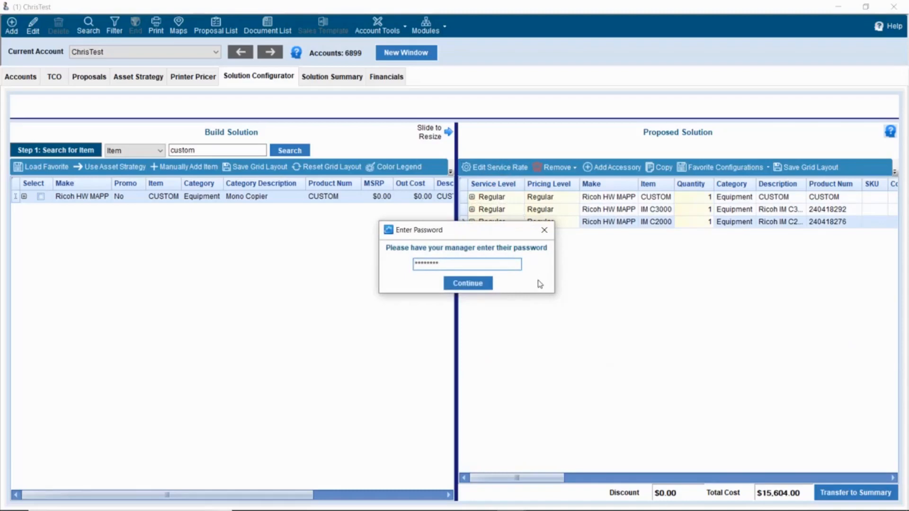
key(Return)
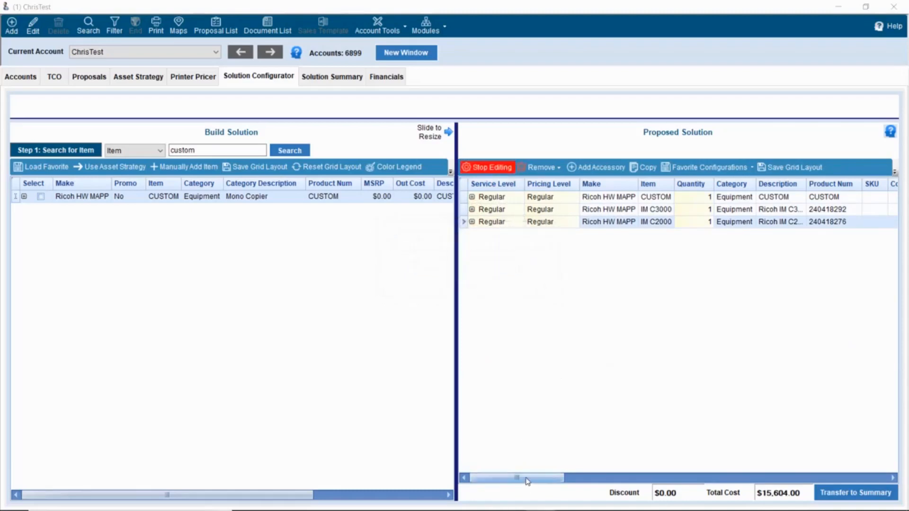
drag(527, 481, 777, 486)
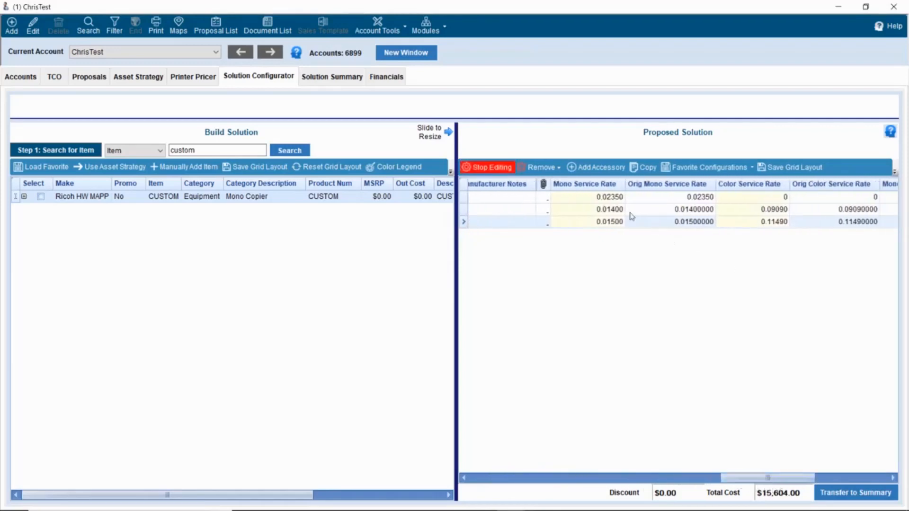
click(599, 197)
text(0)
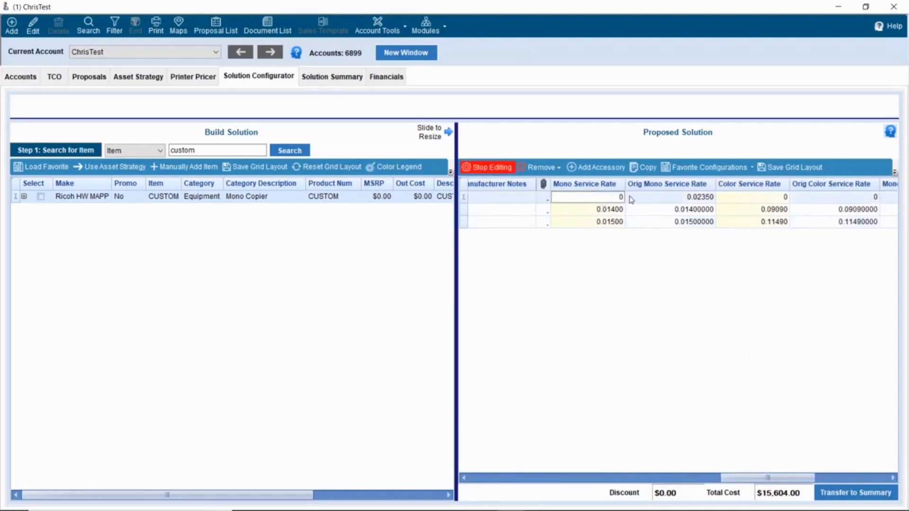
- Cut the second copier's service rates to 0.01 mono and 0.09 colour
click(630, 197)
drag(611, 209, 695, 214)
key(BackSpace)
click(695, 215)
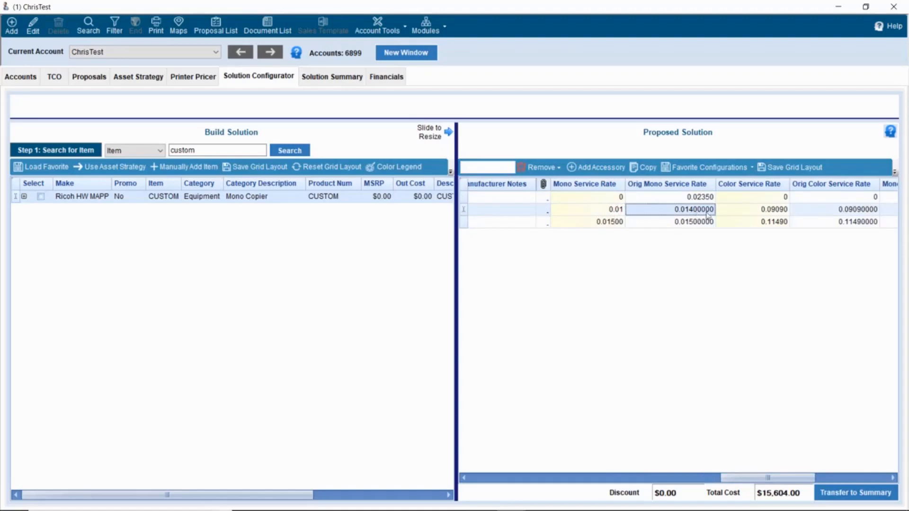
drag(773, 212, 795, 212)
key(BackSpace)
key(Tab)
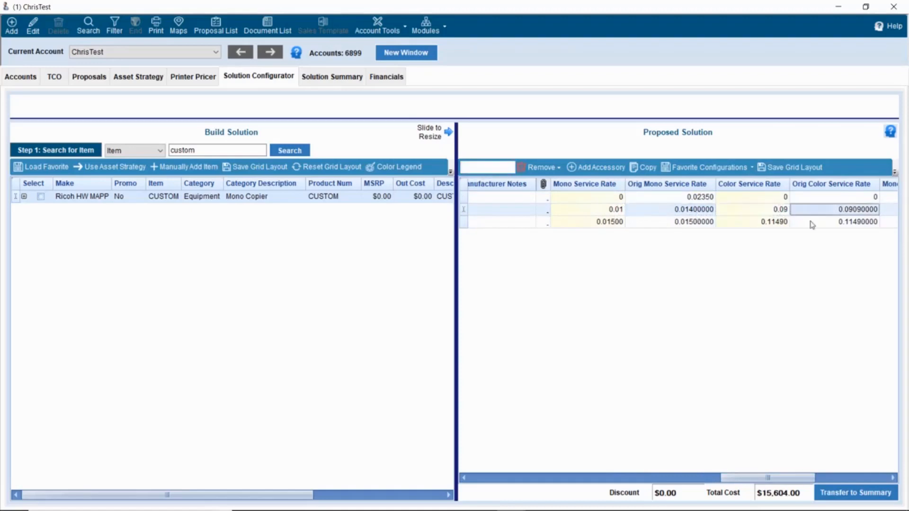
- Set the third copier's rates to 0.1 colour and 0.014 mono, then stop editing
drag(773, 222, 817, 230)
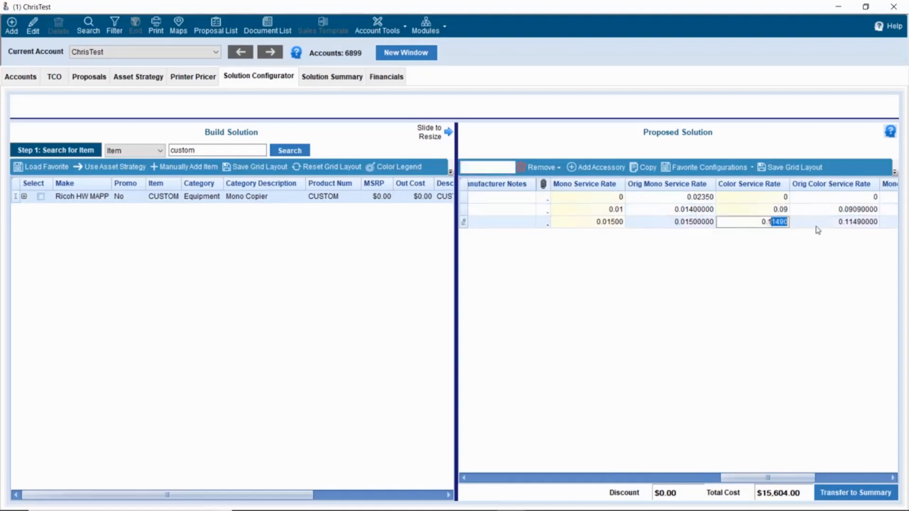
key(BackSpace)
key(Tab)
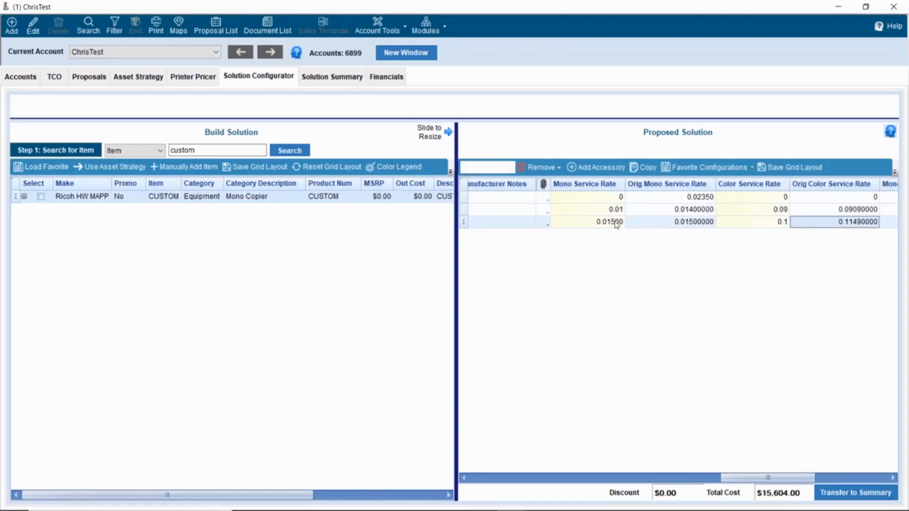
drag(615, 223, 645, 224)
key(BackSpace)
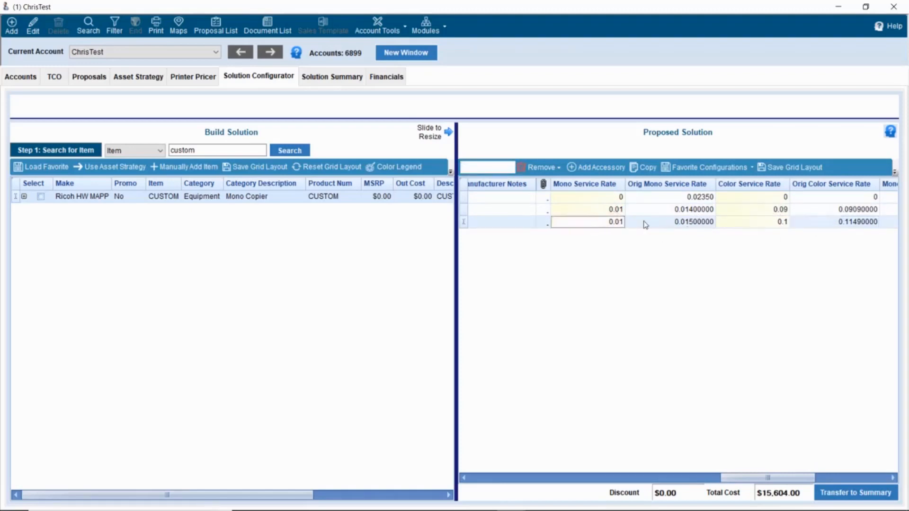
text(4)
key(Tab)
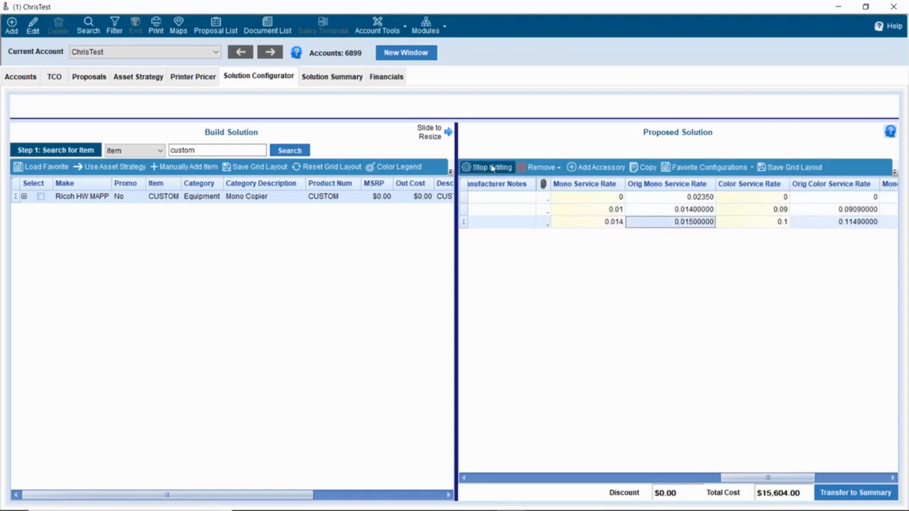
click(500, 168)
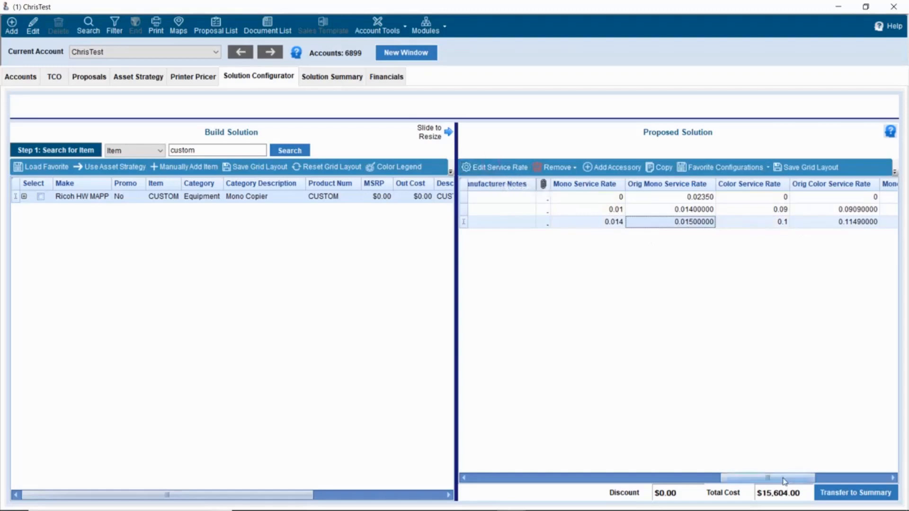
drag(784, 482, 574, 482)
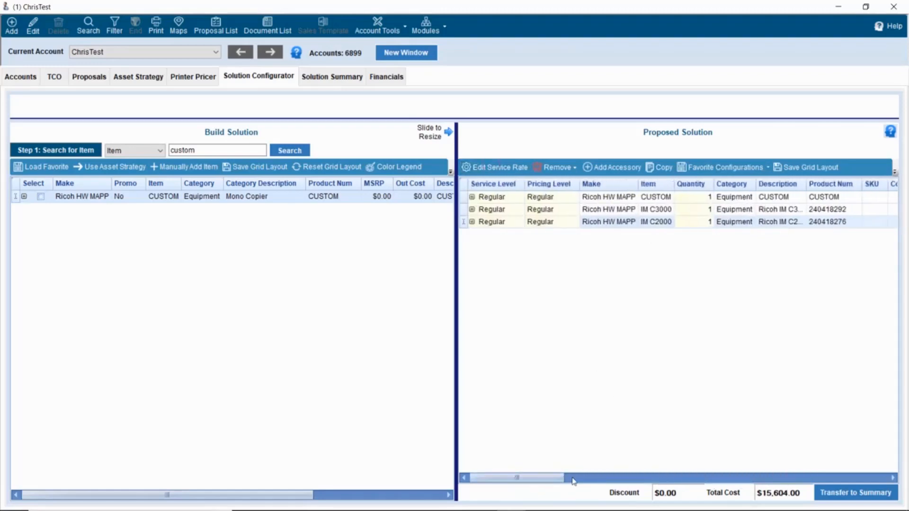
- Transfer the proposed equipment to the solution summary and open the Financials page
click(858, 494)
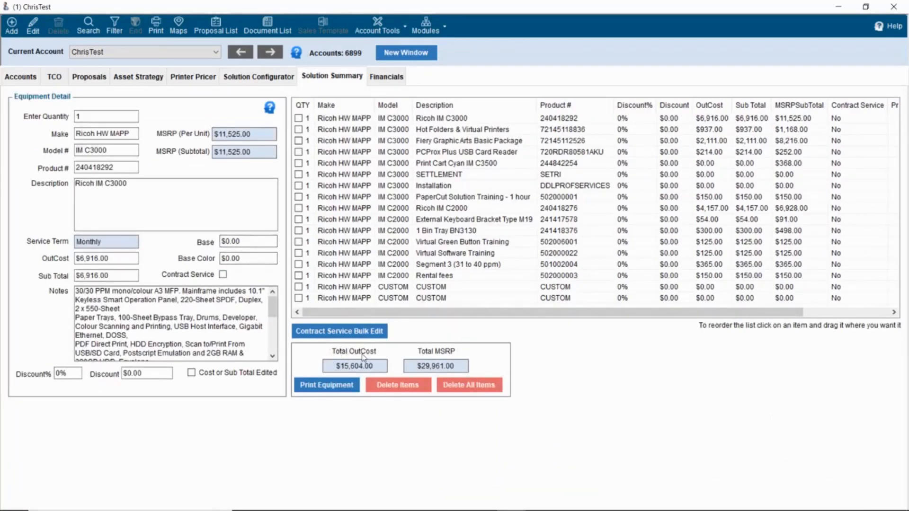
click(387, 76)
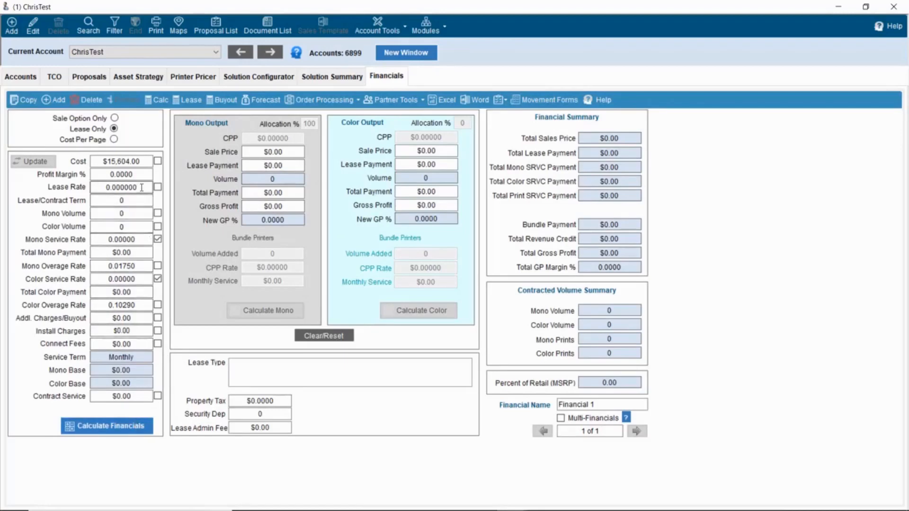
- Price the deal as Lease Only at a 0.105 lease rate and calculate the financials
click(114, 118)
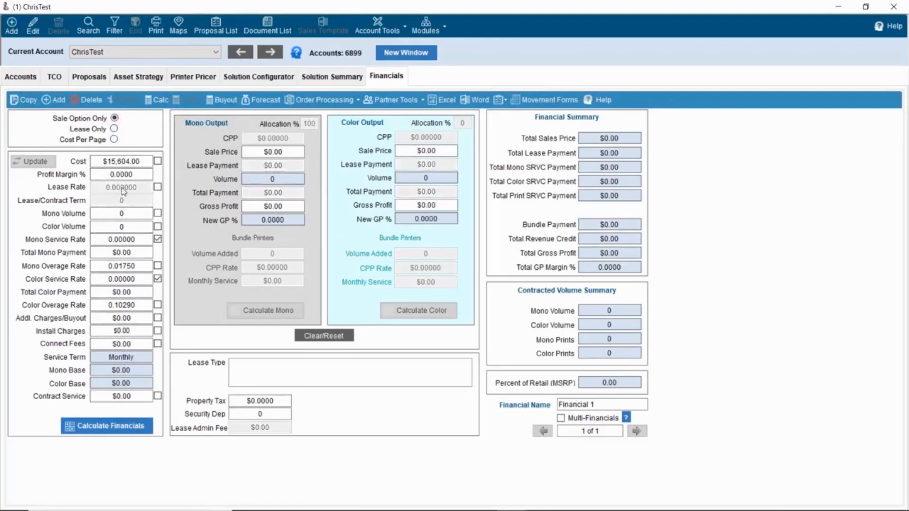
click(114, 128)
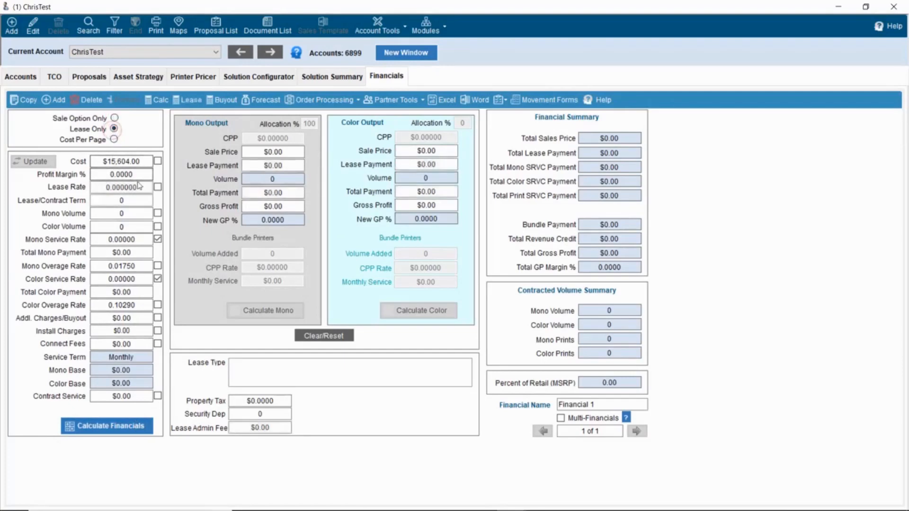
drag(138, 185, 87, 188)
key(BackSpace)
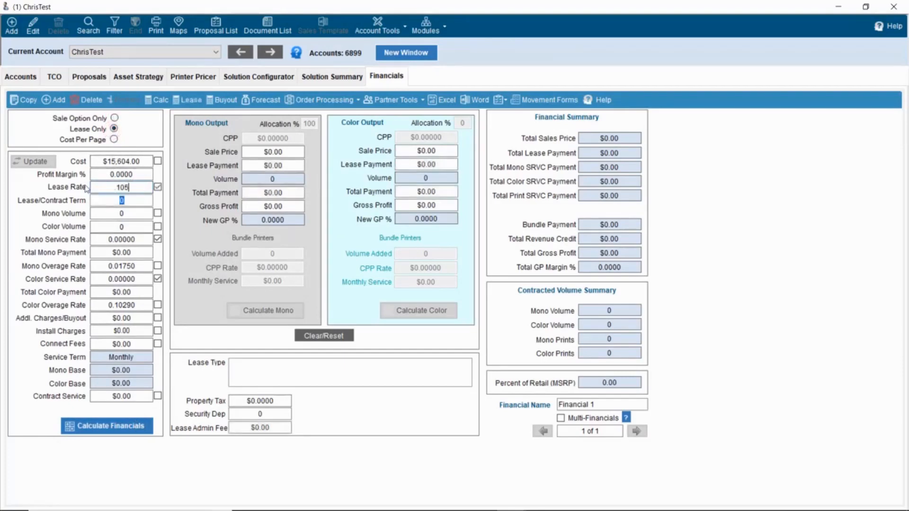
key(Tab)
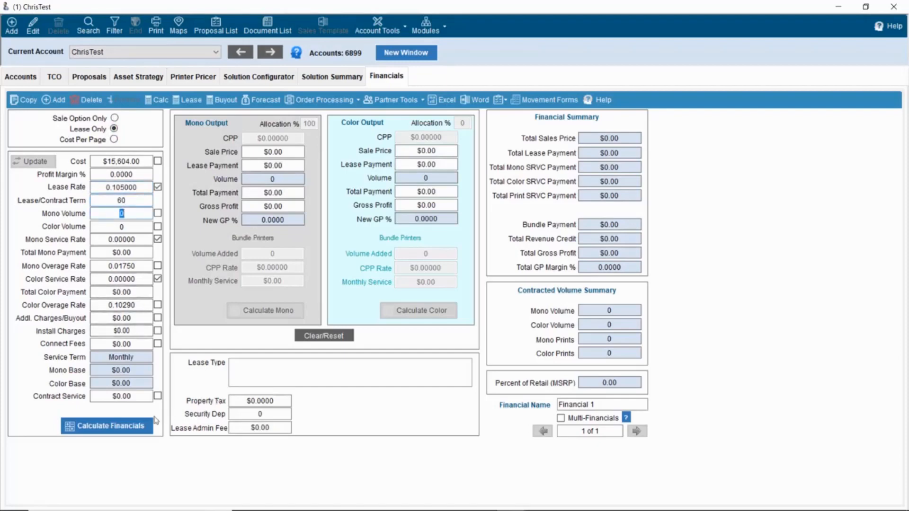
click(140, 427)
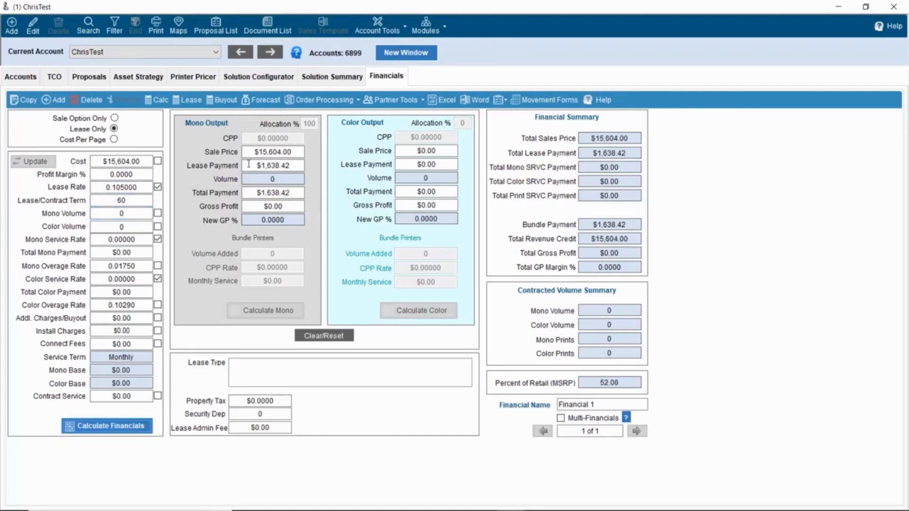
- Change the mono lease payment to $1,600.00
double_click(265, 163)
click(288, 166)
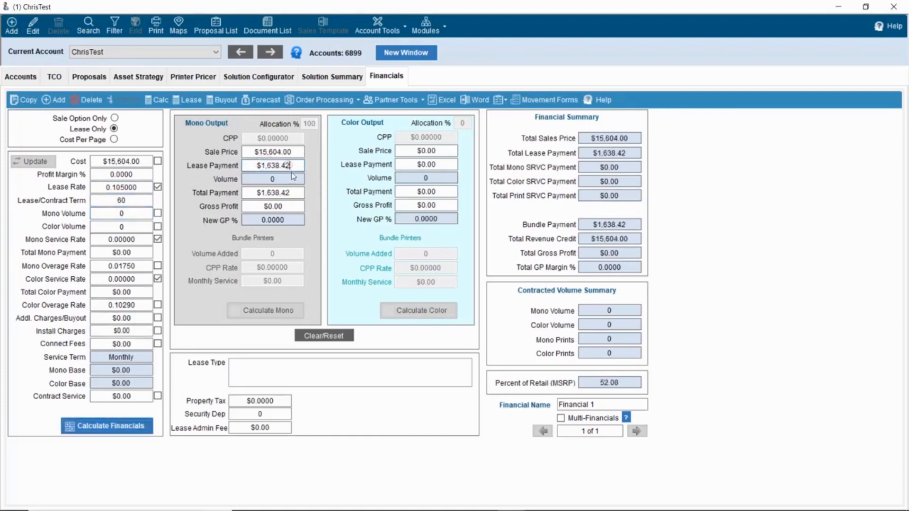
click(293, 153)
- Round the mono lease payment to $1,600.00 and recalculate
drag(271, 166, 289, 165)
text(00)
key(Tab)
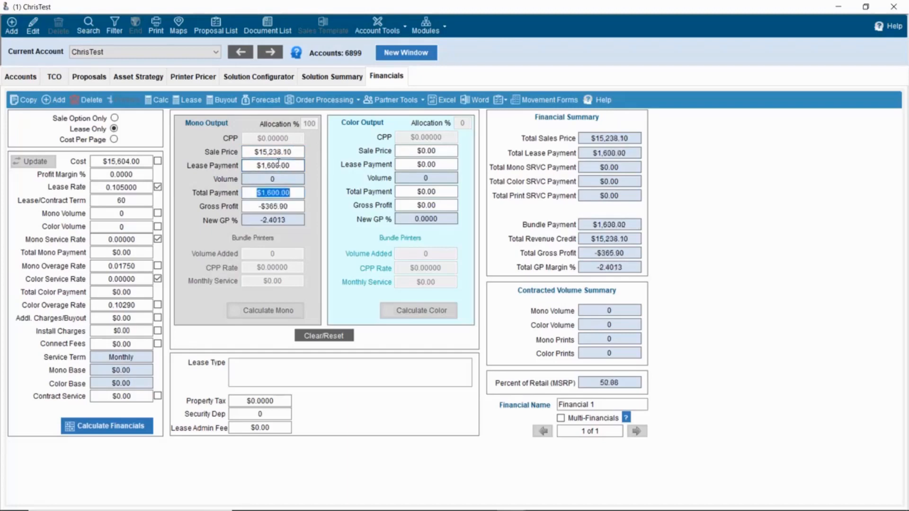
- Compare the $15,238.10 sale price with the $15,604.00 cost and -$365.90 gross profit, then bring up Calculator
drag(296, 152, 256, 151)
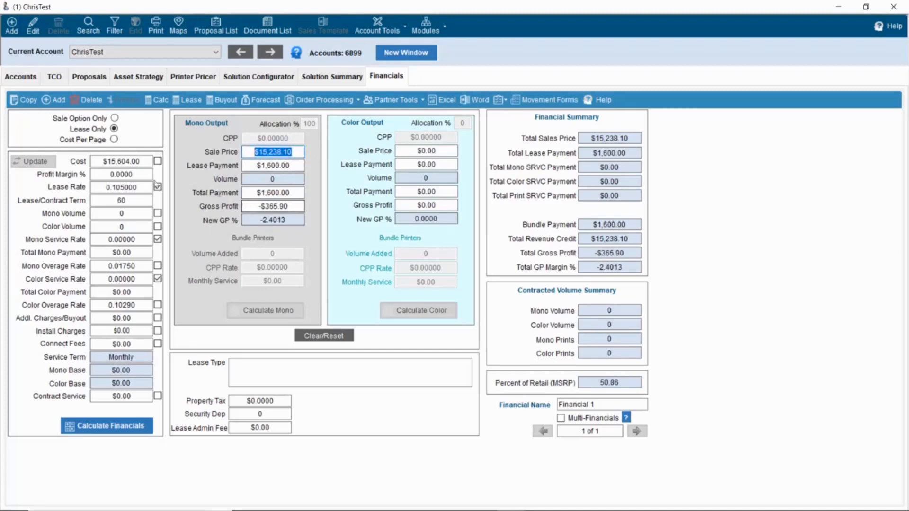
drag(150, 161, 97, 162)
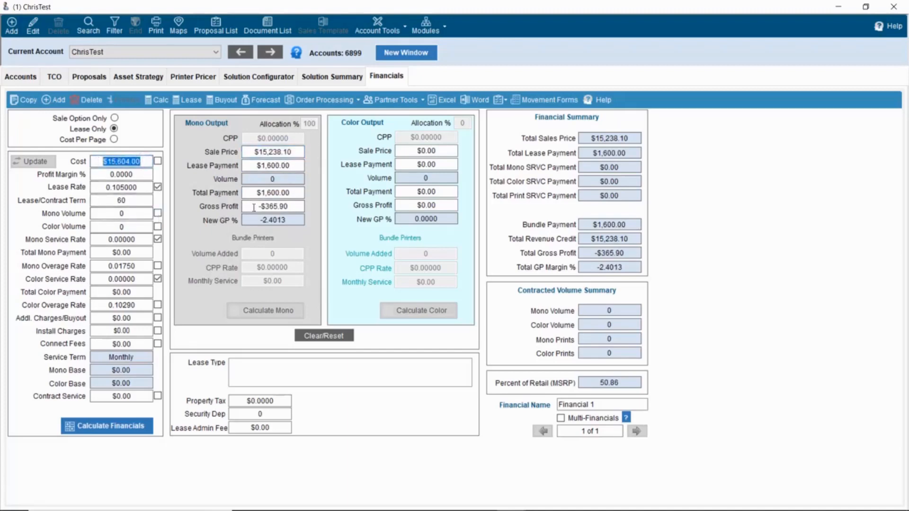
drag(263, 206, 297, 209)
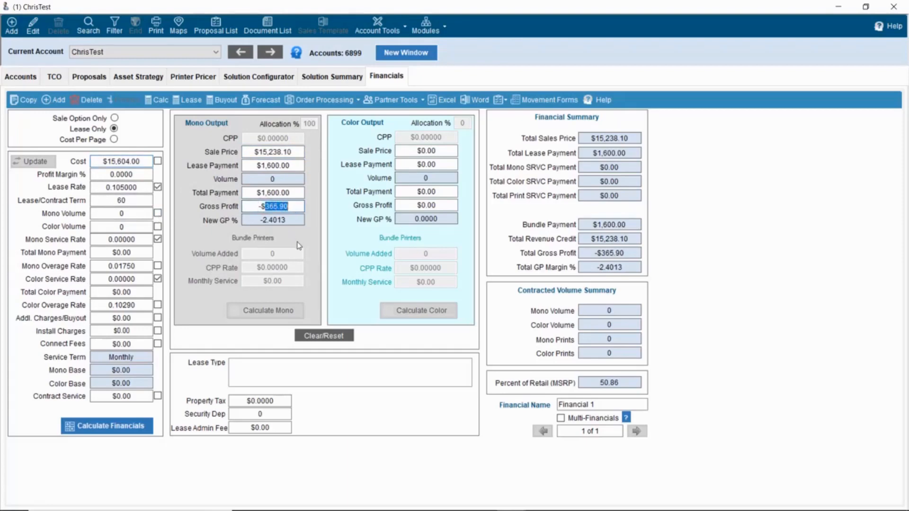
drag(262, 209, 259, 210)
drag(151, 161, 102, 162)
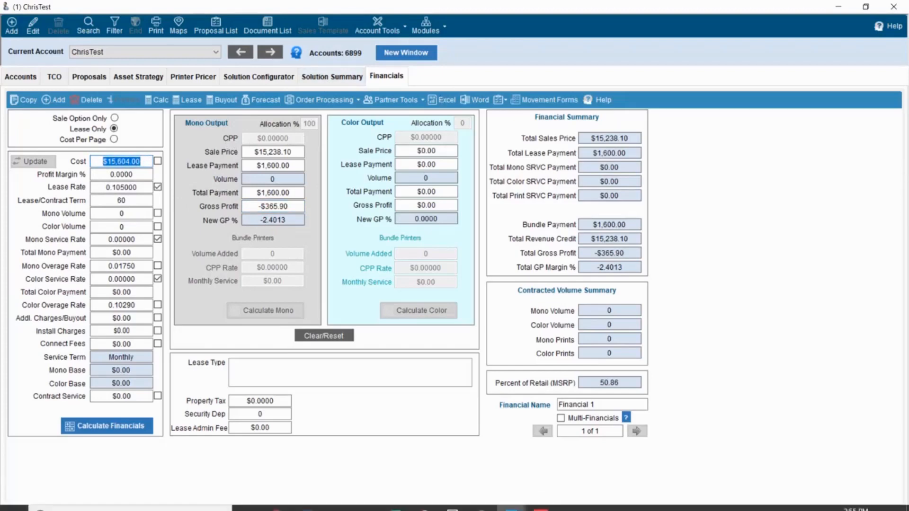
click(453, 501)
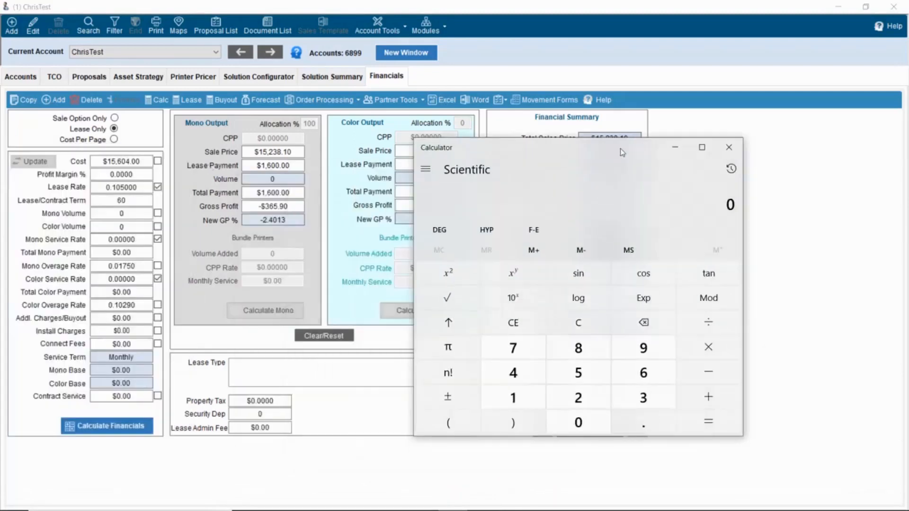
drag(621, 149, 645, 127)
- Compute 365.90 minus 6,916 in Calculator after selecting the Ricoh IM C3000 line in Sherpa
text(3)
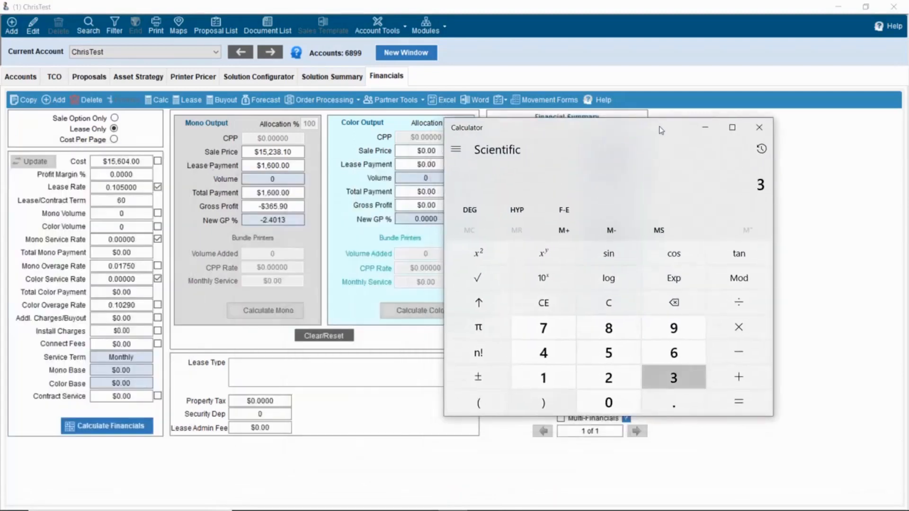
text(65.90)
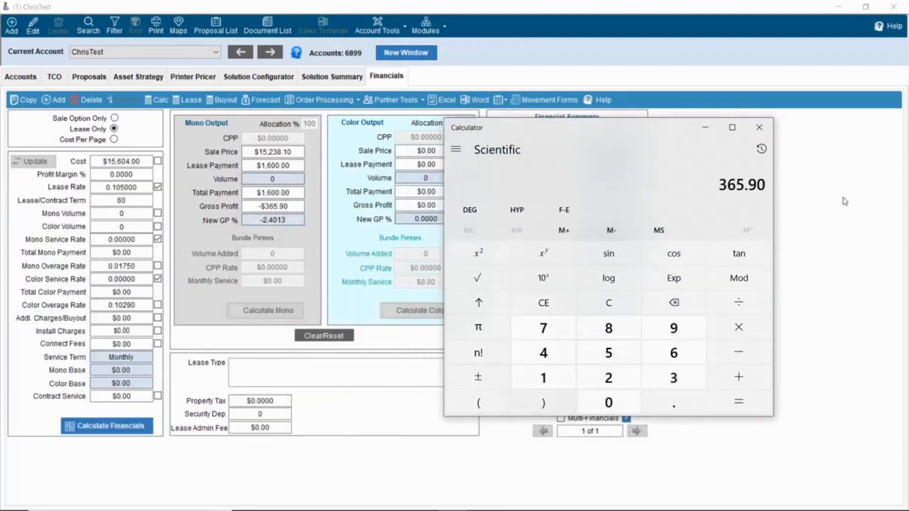
click(846, 201)
click(323, 79)
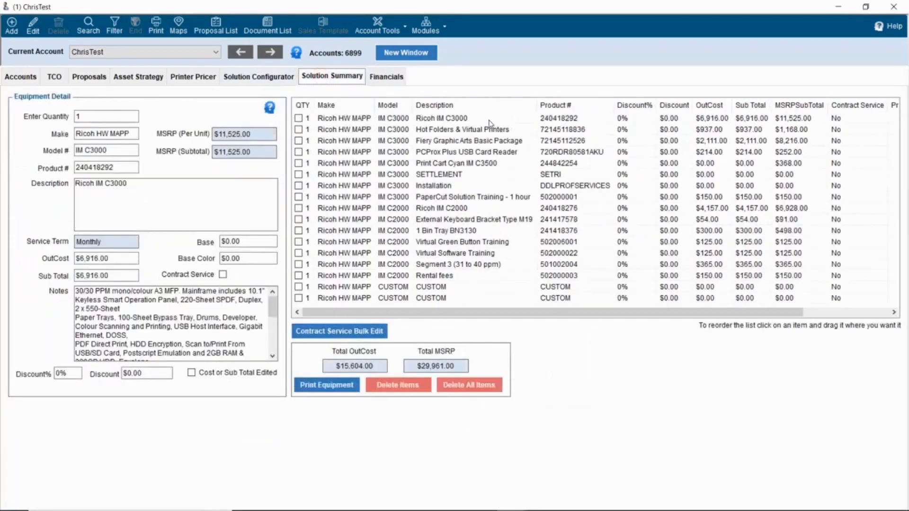
click(488, 121)
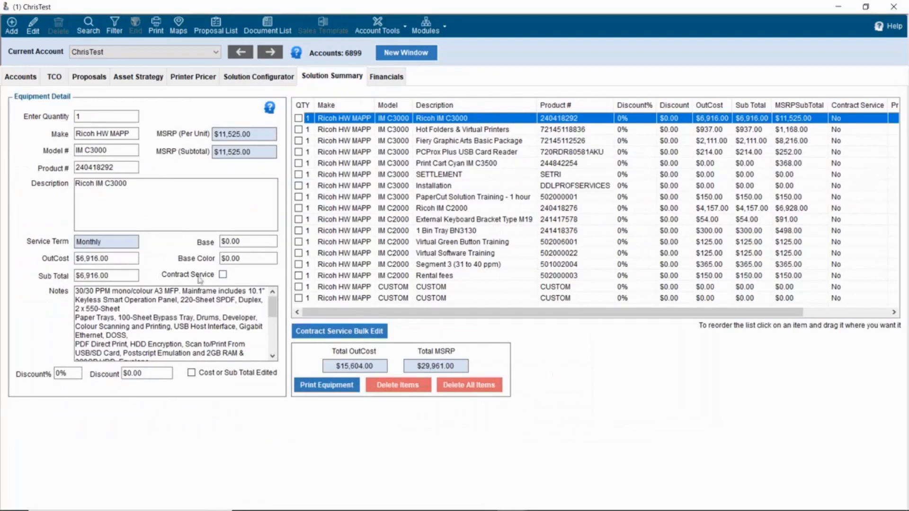
key(alt+Tab)
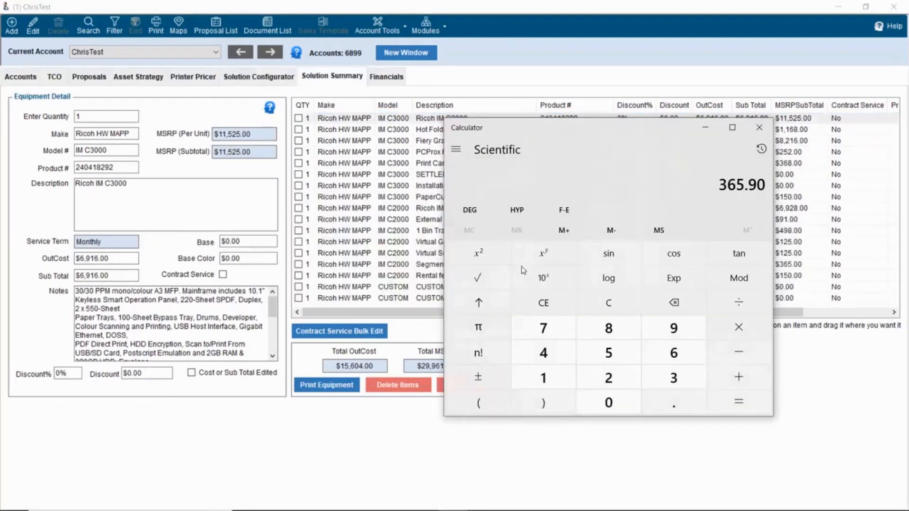
text(-6916)
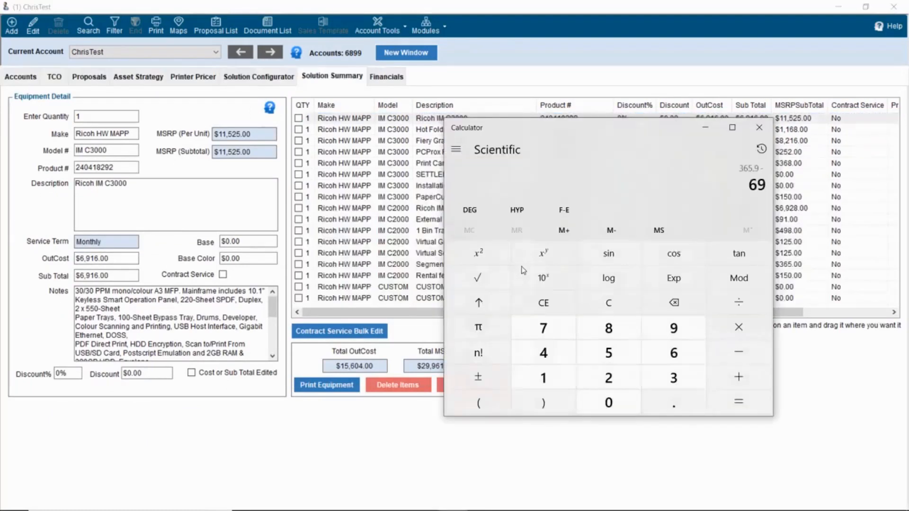
key(Return)
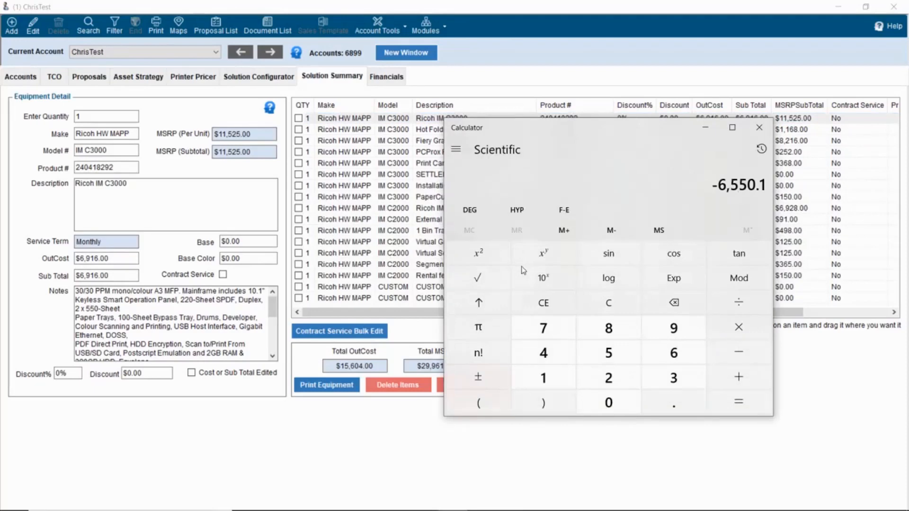
- Set the IM C3000 out cost to 6,550.10
click(117, 259)
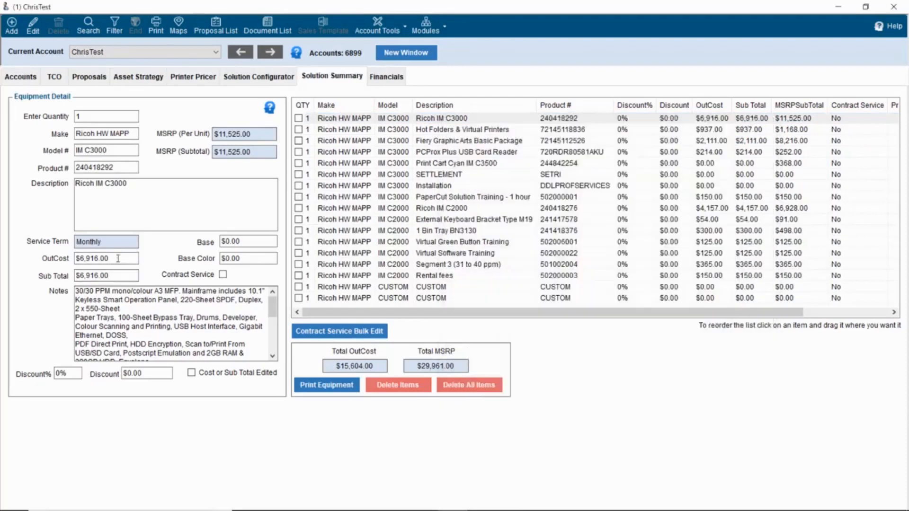
double_click(118, 259)
text(6,55)
text(0.1)
key(Tab)
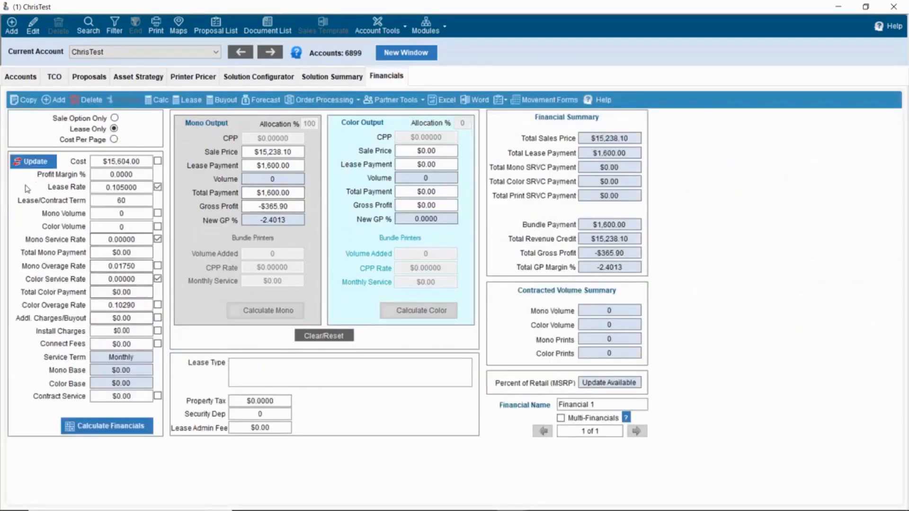
- Update and recalculate the financials at the $15,238.10 cost, confirming $0.00 gross profit
click(34, 162)
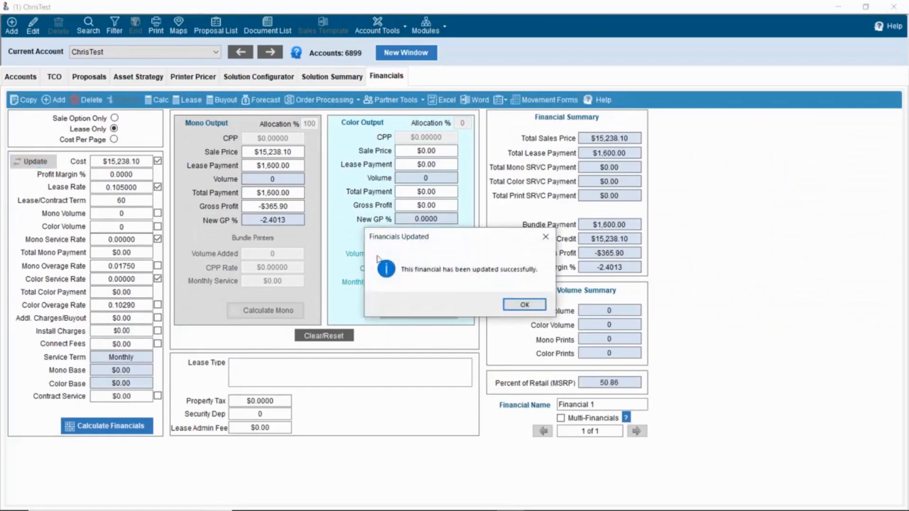
click(520, 304)
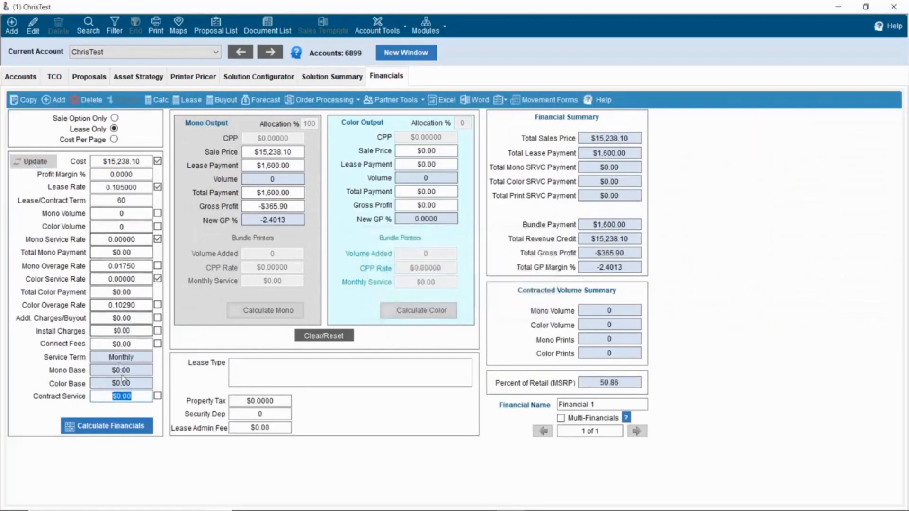
click(123, 424)
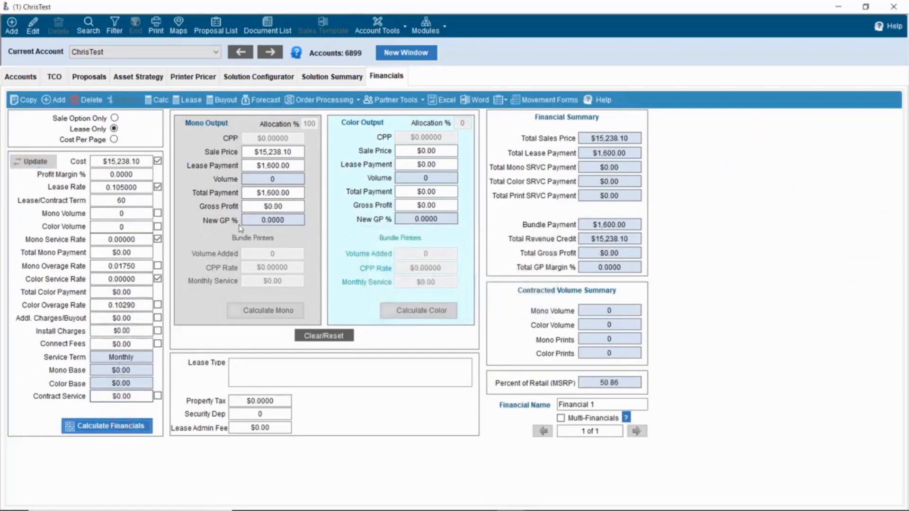
drag(253, 206, 295, 211)
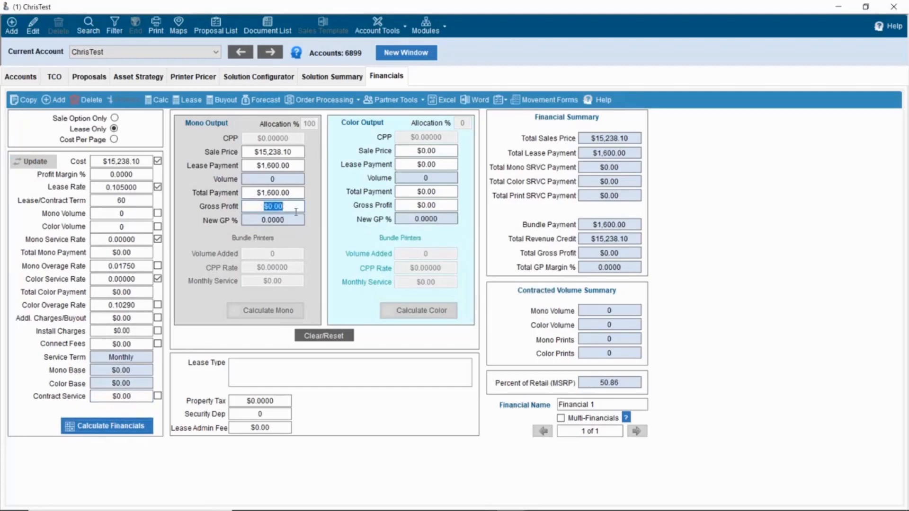
click(339, 79)
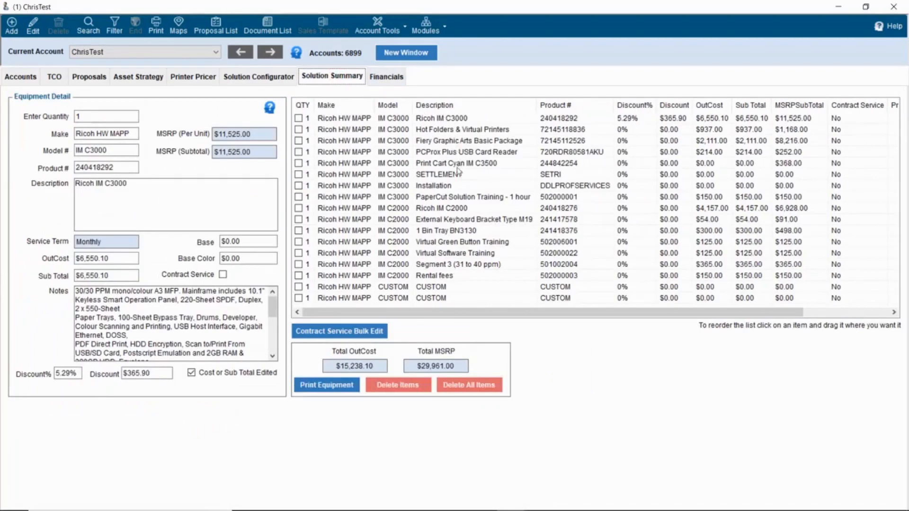
- Enter a $500.00 OutCost on the SETTLEMENT line, bringing total out cost to $15,738.10
click(458, 174)
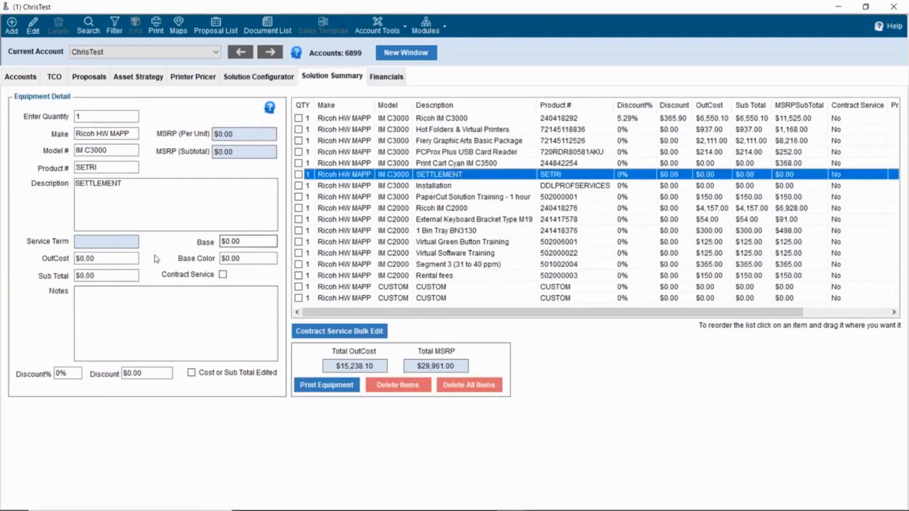
click(127, 259)
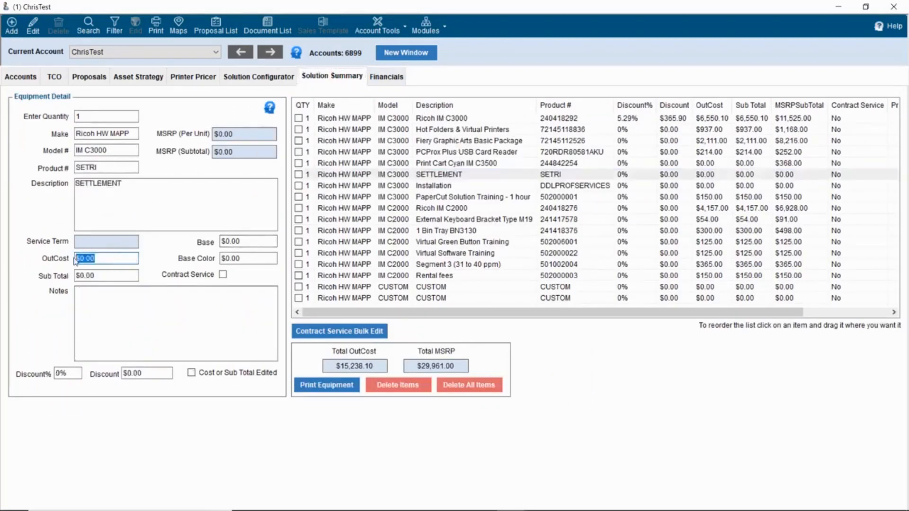
text(500)
key(Tab)
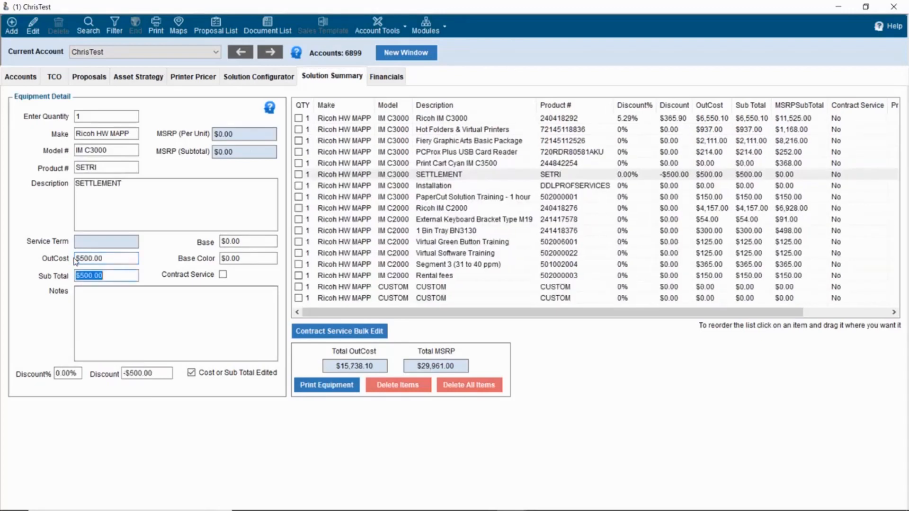
click(354, 370)
click(382, 78)
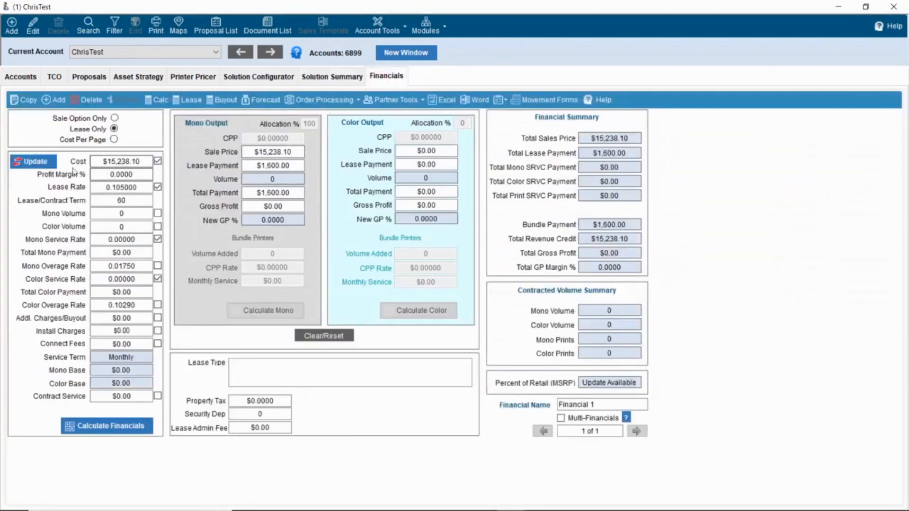
- Update and recalculate the financials at the $15,738.10 cost
click(41, 163)
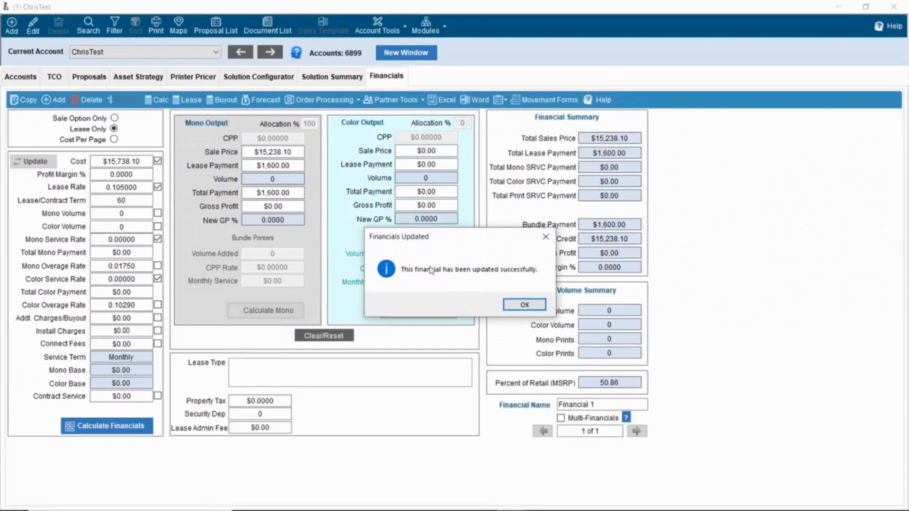
click(518, 305)
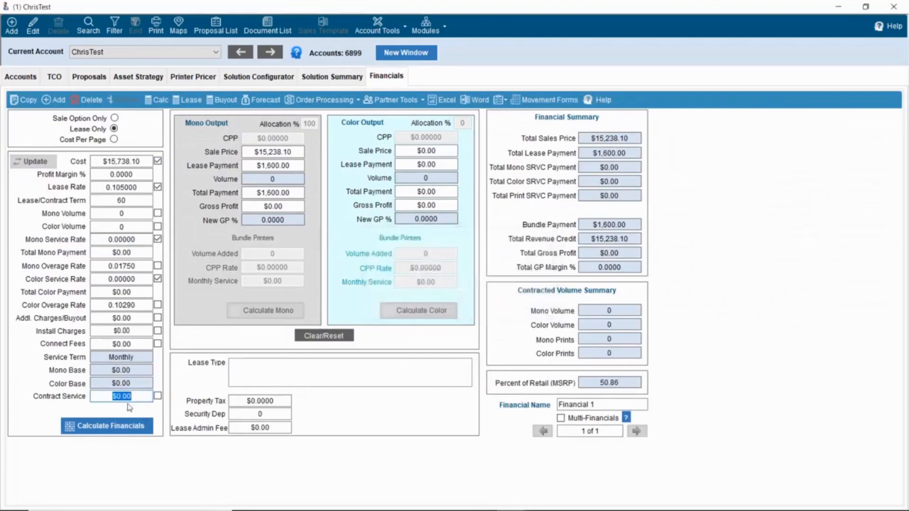
click(108, 428)
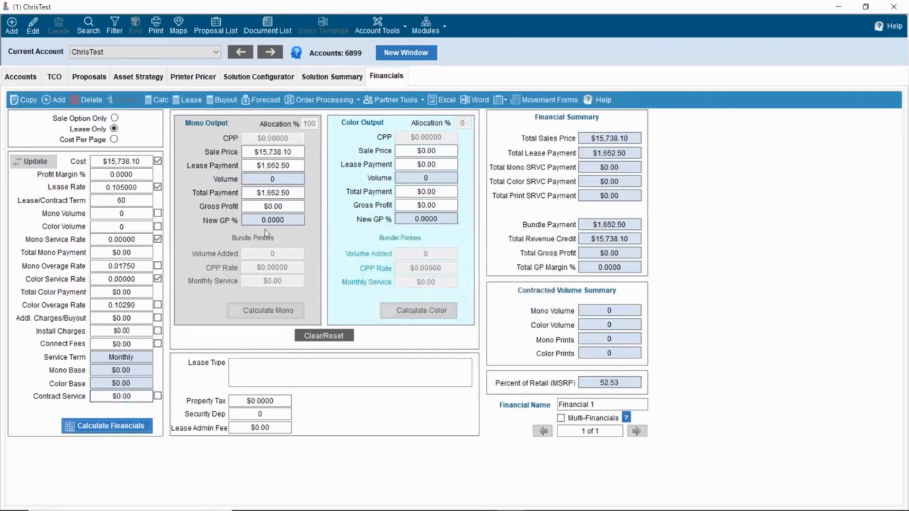
drag(269, 152, 291, 153)
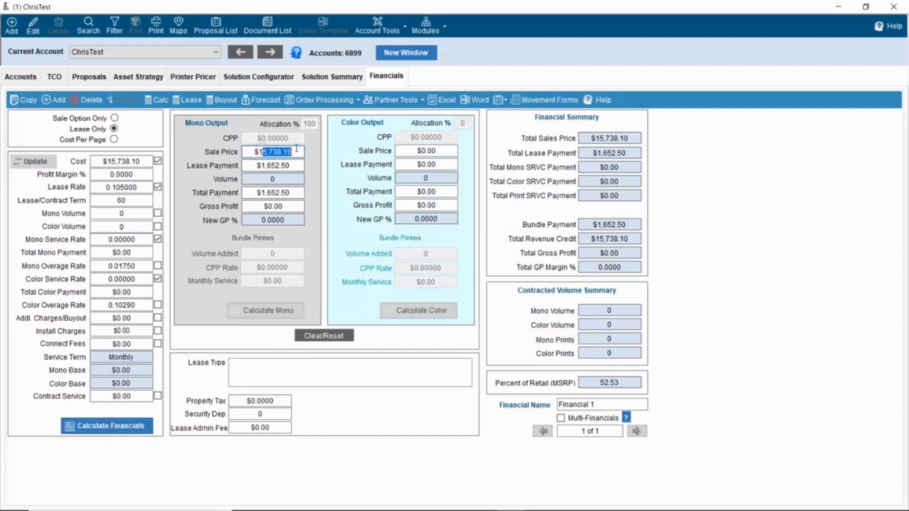
double_click(113, 162)
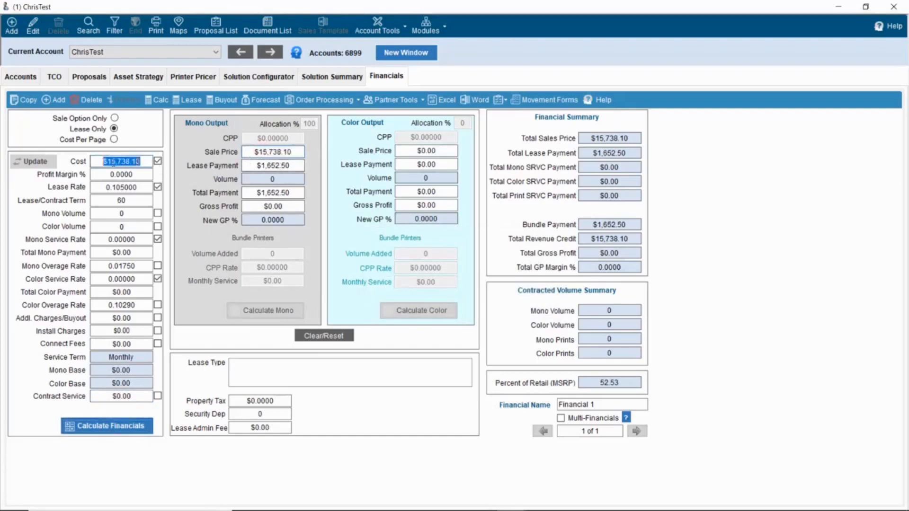
- Reset the mono lease payment to $1,600.00, leaving -$500.00 gross profit
double_click(287, 165)
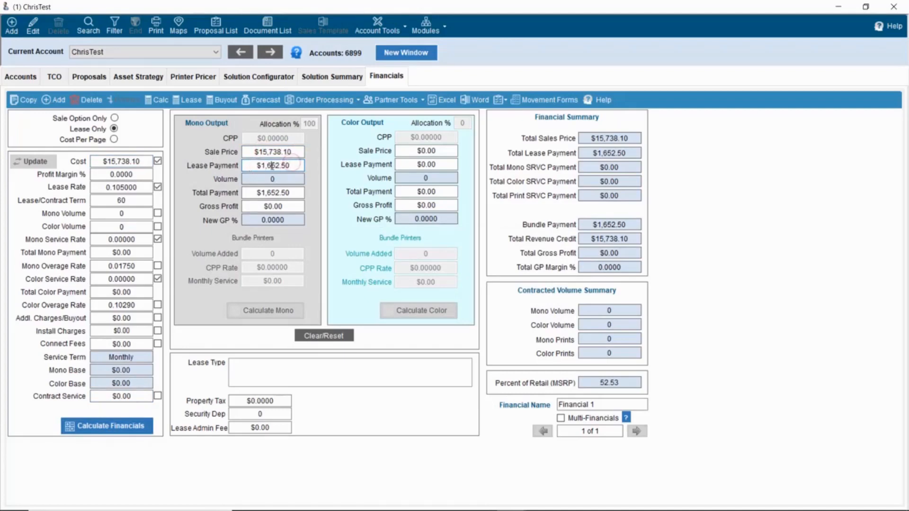
drag(272, 166, 303, 165)
text(00)
key(Tab)
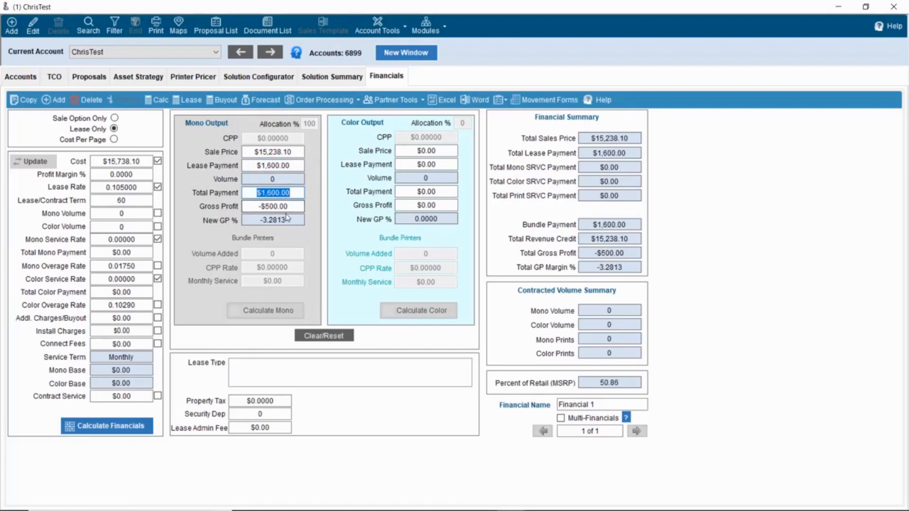
drag(289, 206, 248, 209)
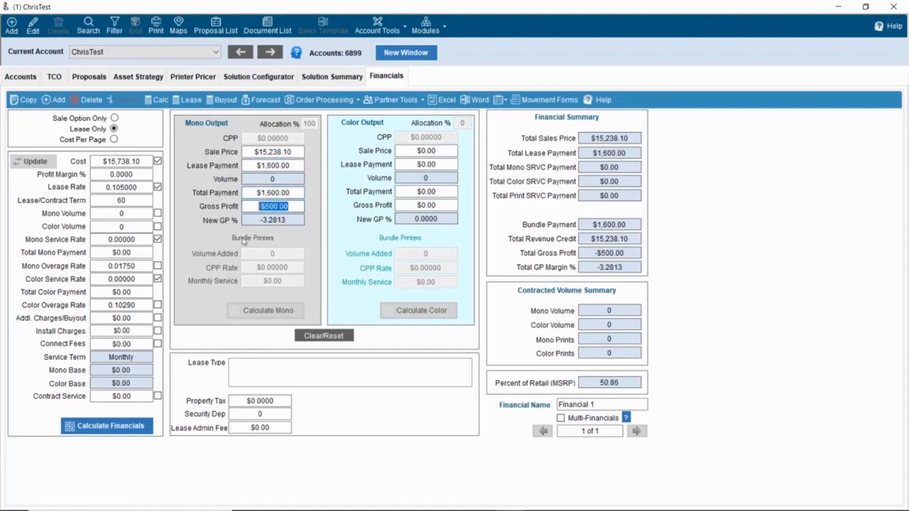
- Lower the Ricoh IM C3000 OutCost to $6,050.10, returning total out cost to $15,238.10
click(322, 78)
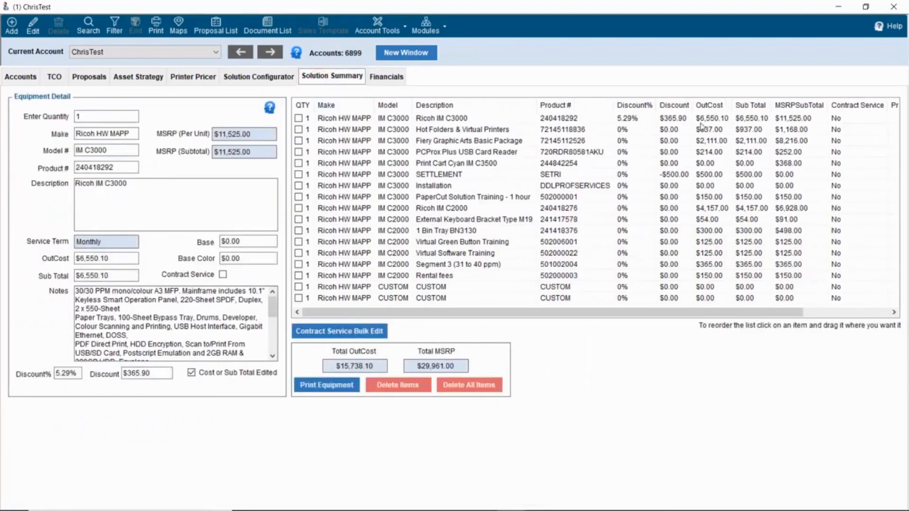
click(701, 122)
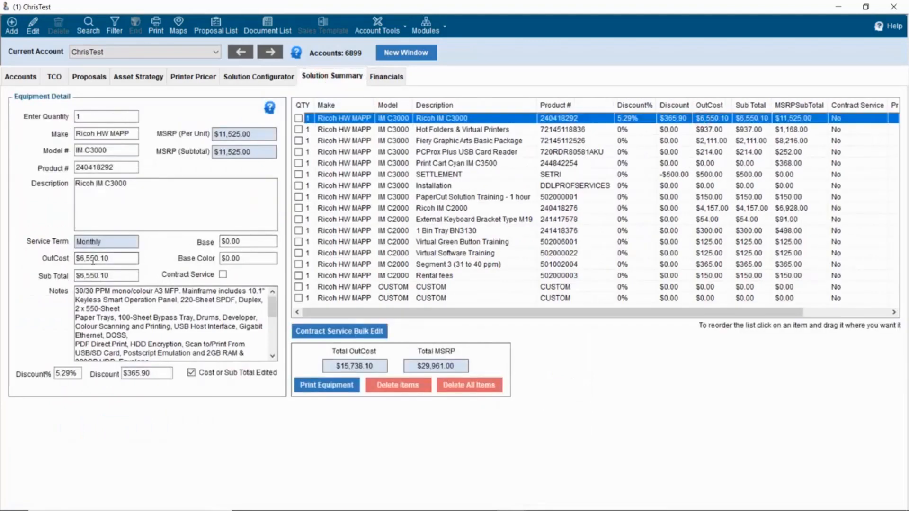
click(93, 260)
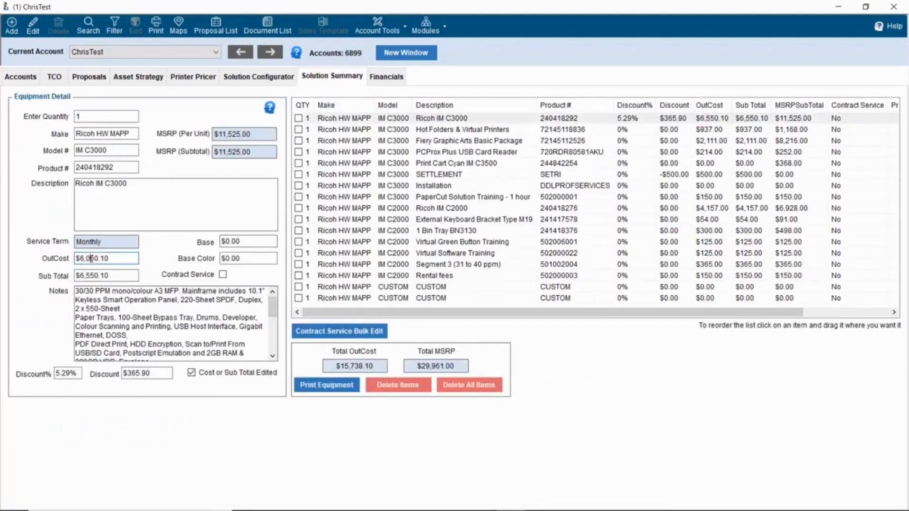
key(Tab)
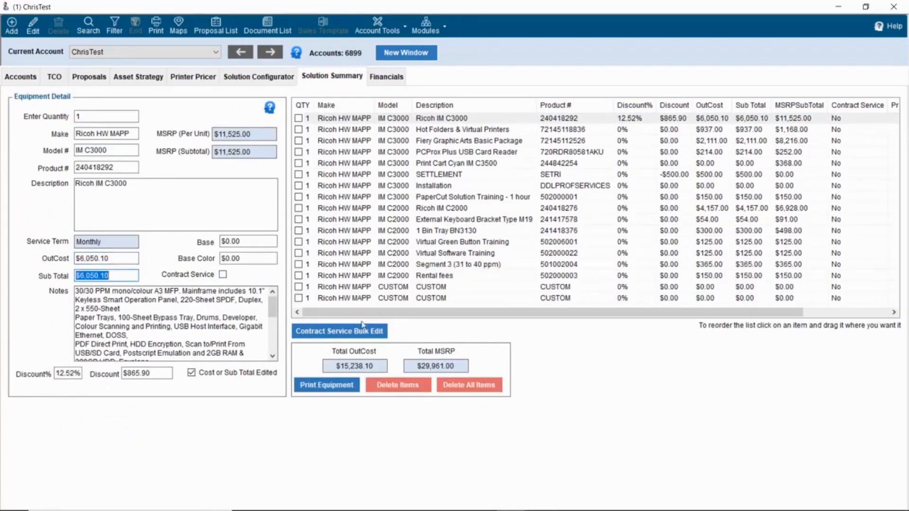
click(386, 80)
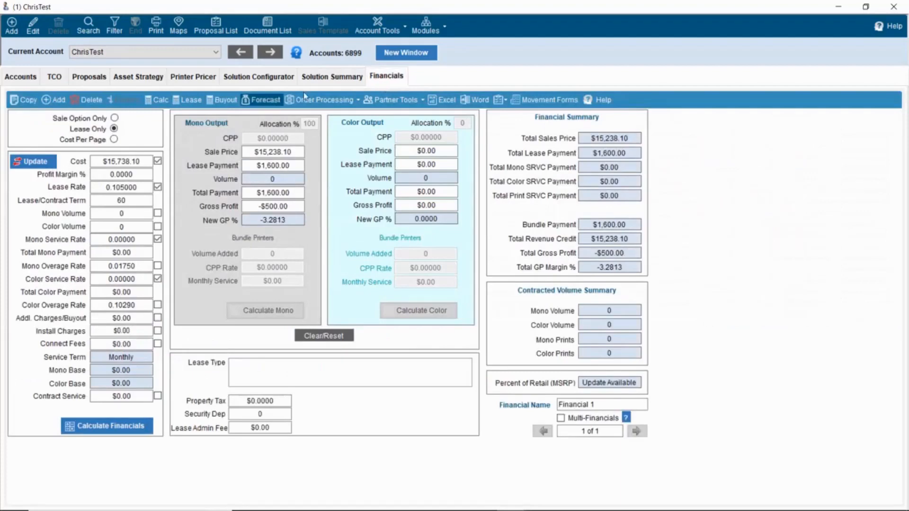
- Update the financials and confirm gross profit is back to $0.00 at the $15,238.10 cost
click(37, 162)
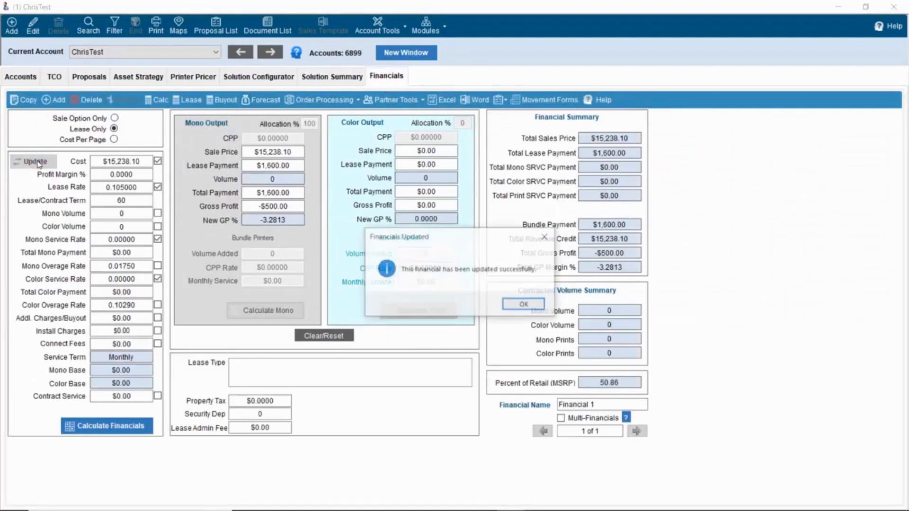
click(521, 304)
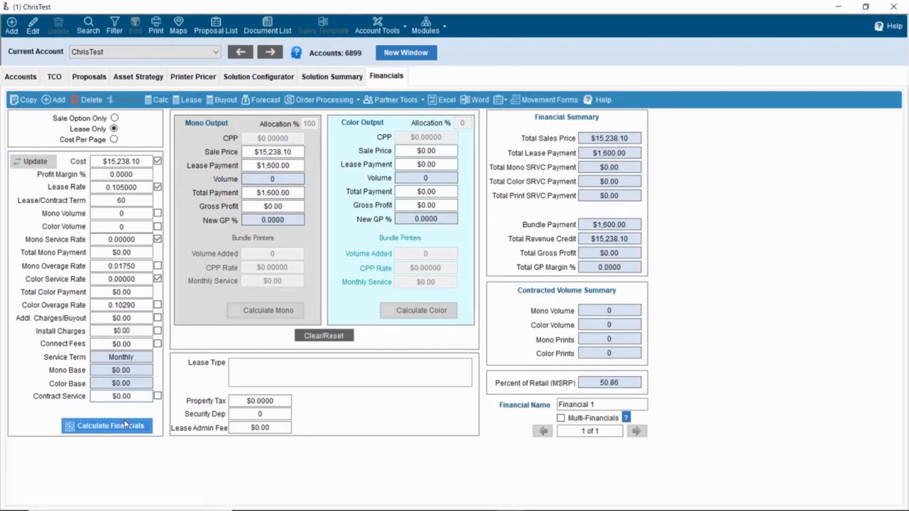
drag(262, 207, 310, 207)
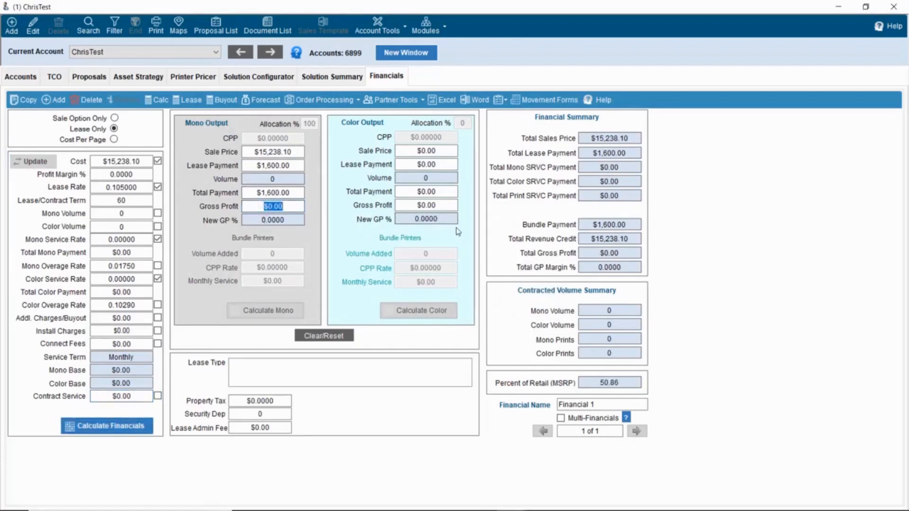
click(523, 103)
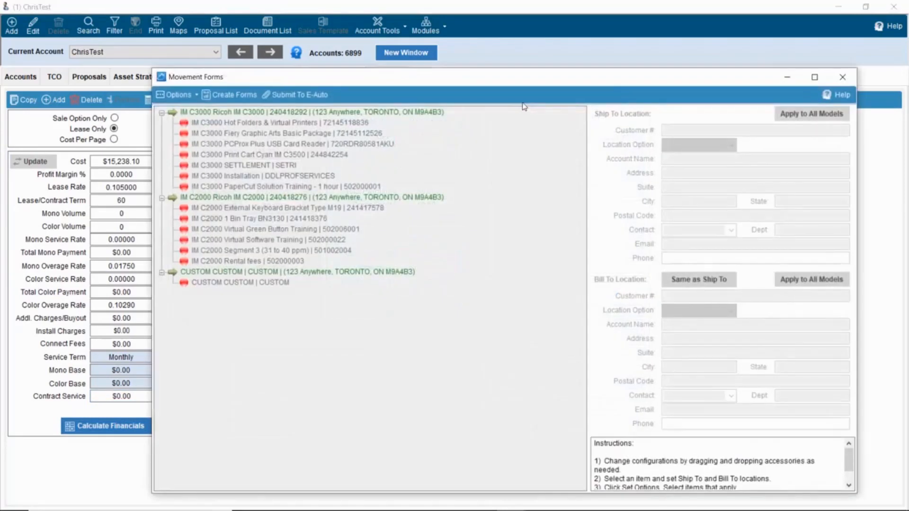
- Review the Ship To and Bill To addresses of the IM C3000 and IM C2000 models
click(434, 112)
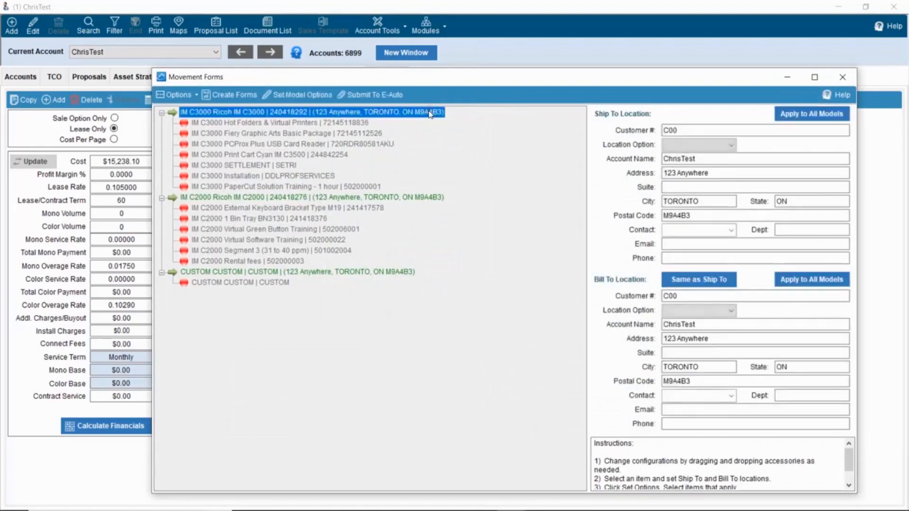
click(708, 174)
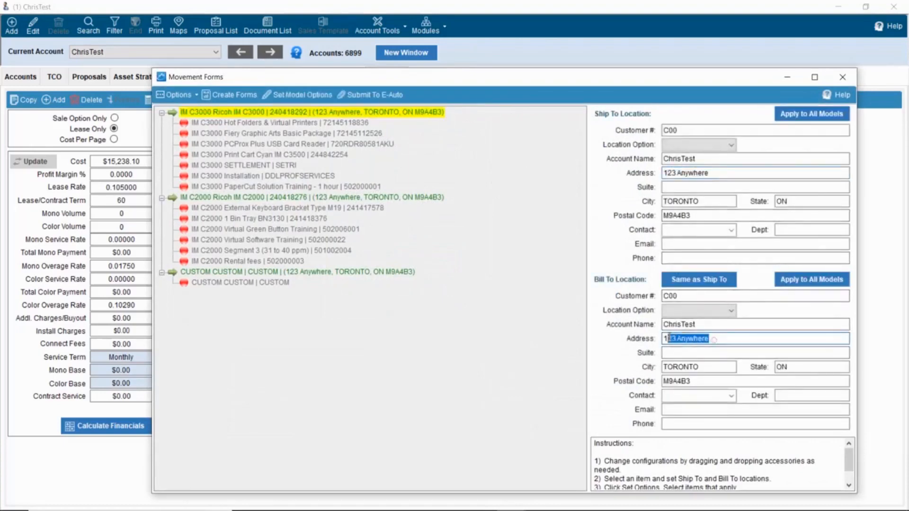
click(688, 338)
click(426, 198)
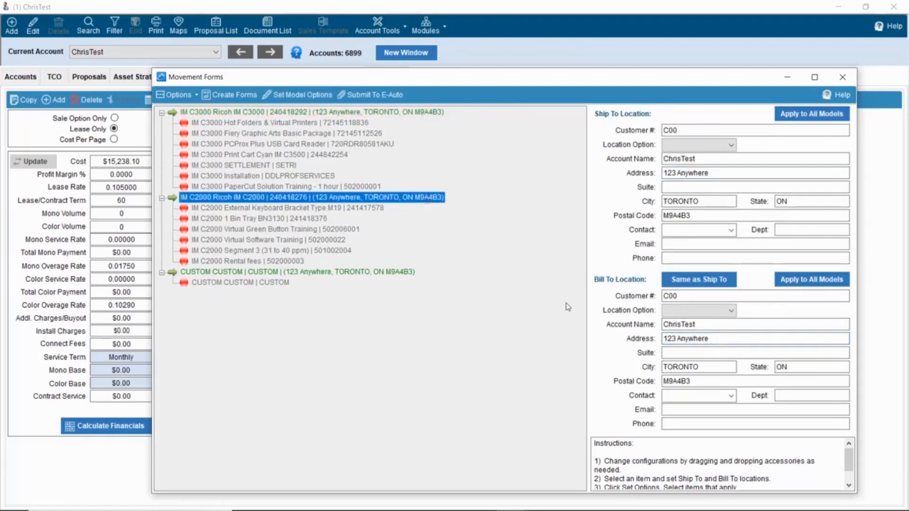
drag(718, 341, 663, 339)
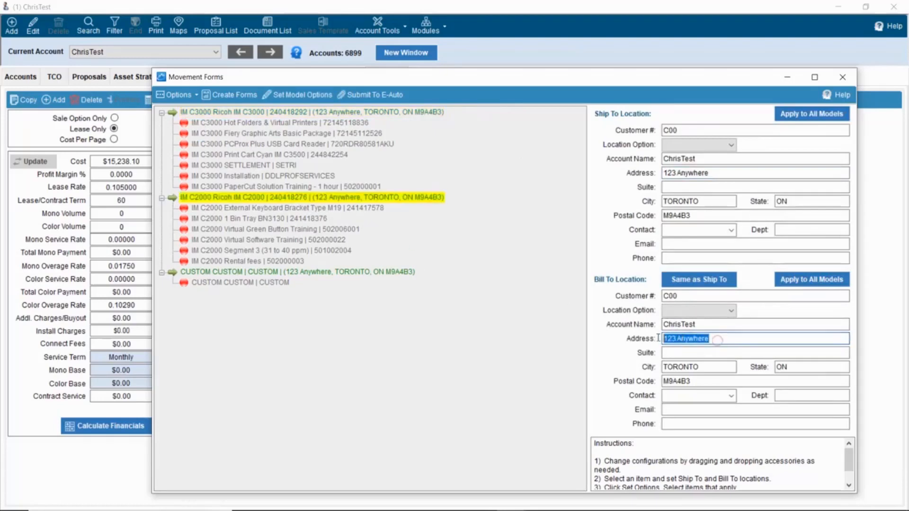
drag(715, 172, 614, 252)
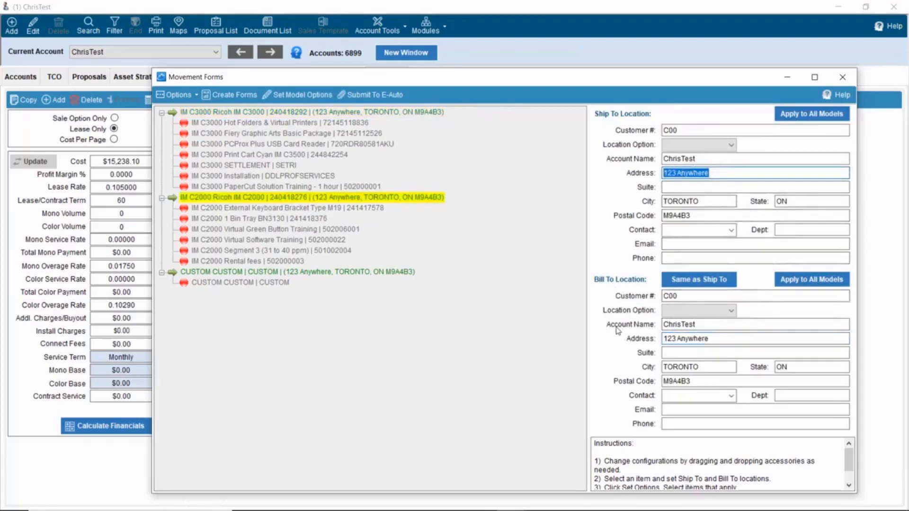
- Enter '450 somewhere' as the IM C3000 ship-to address and apply it to all models
click(372, 112)
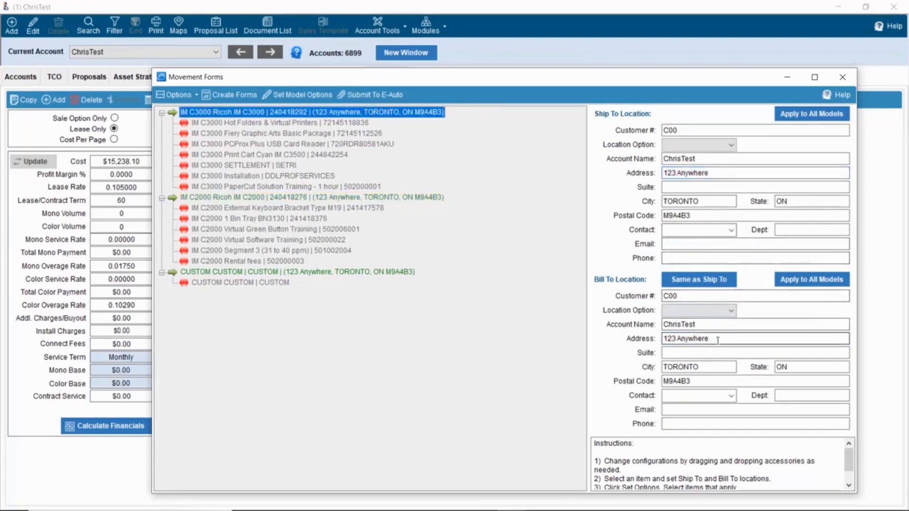
click(734, 172)
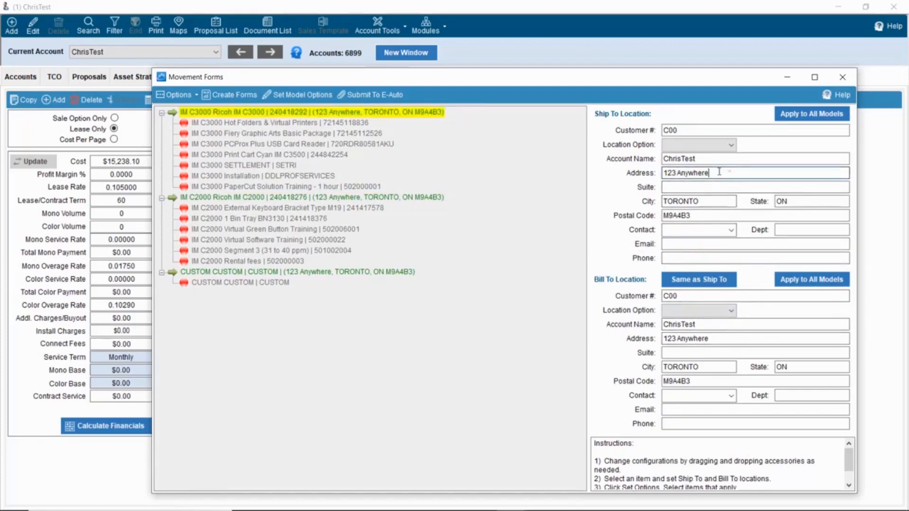
drag(734, 173, 626, 177)
text(450)
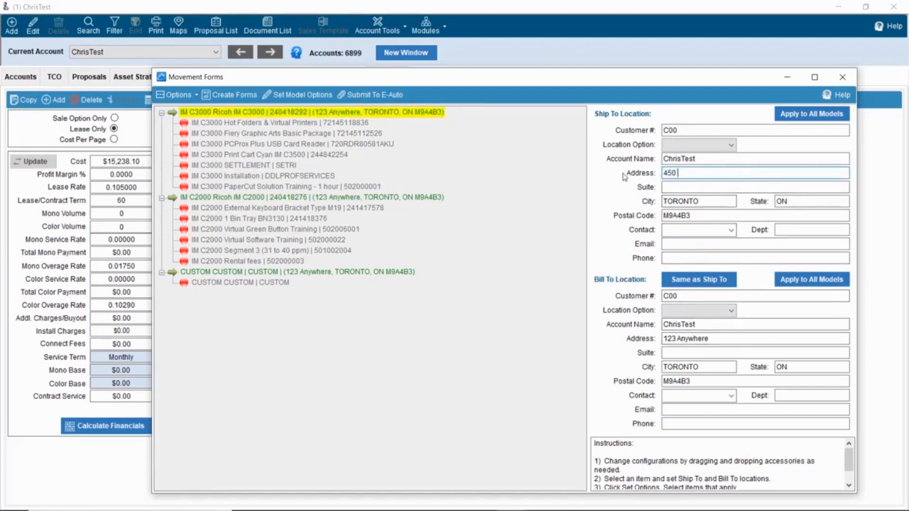
text( somewhere)
click(424, 197)
click(720, 173)
drag(720, 173, 659, 173)
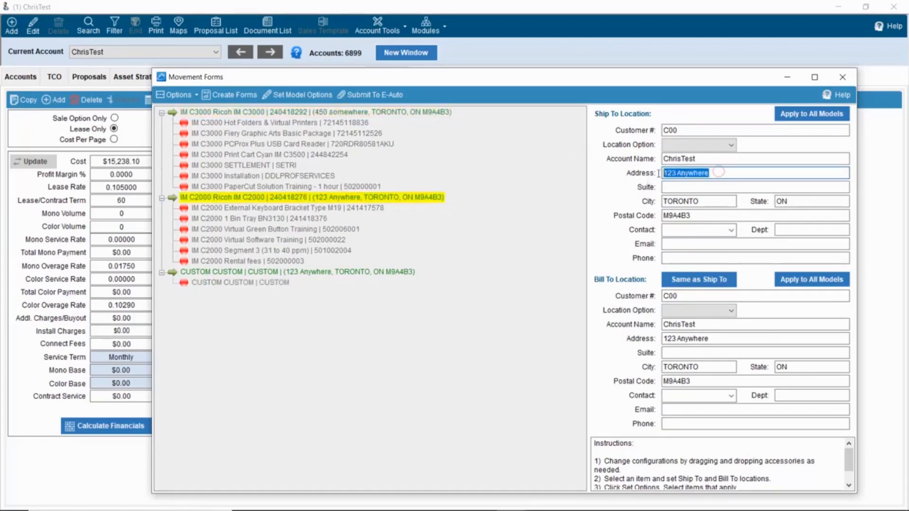
click(434, 113)
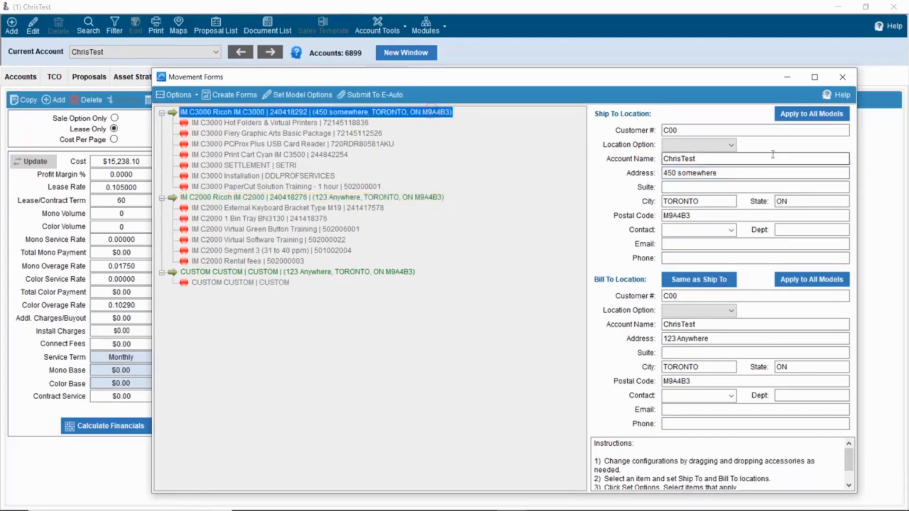
click(816, 124)
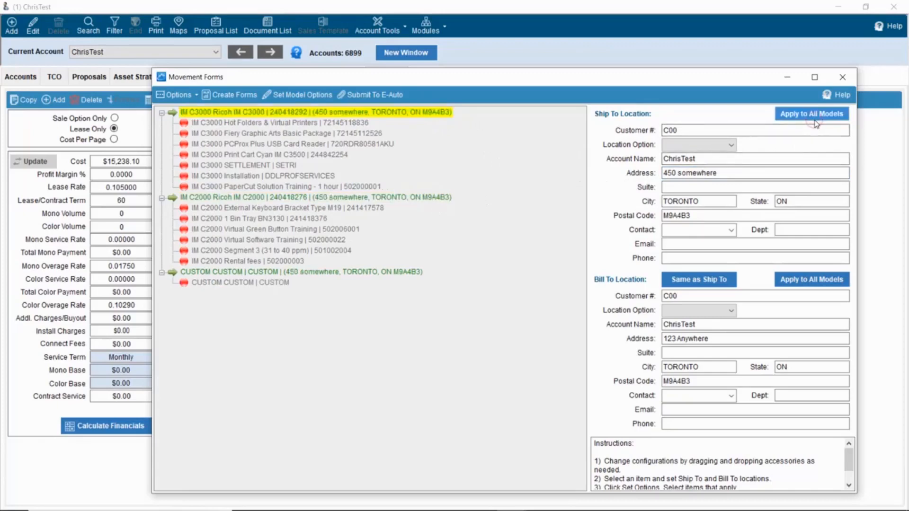
- Check the IM C2000 and CUSTOM ship-to addresses, then close Movement Forms
click(449, 198)
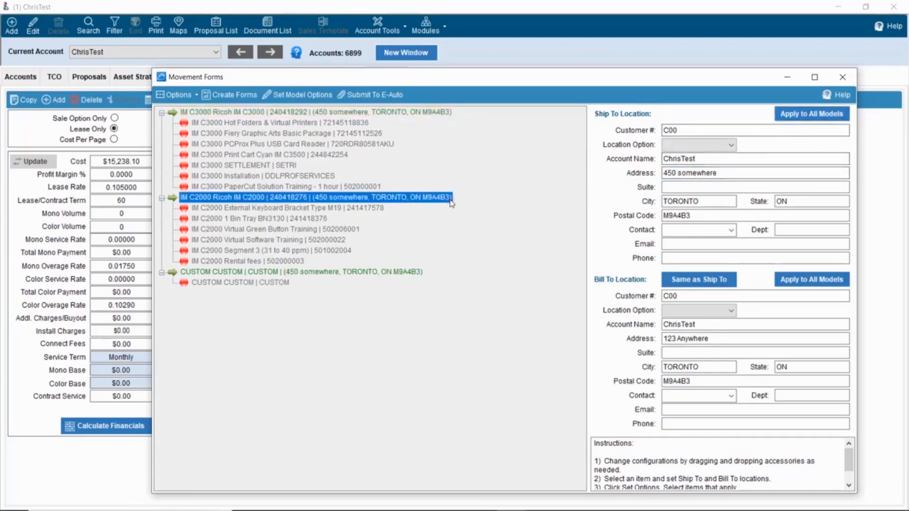
click(389, 271)
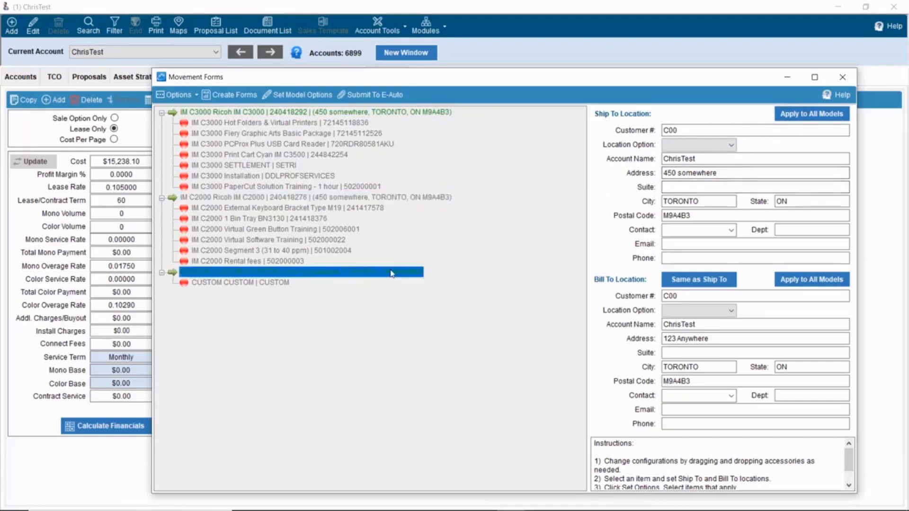
drag(714, 173, 649, 173)
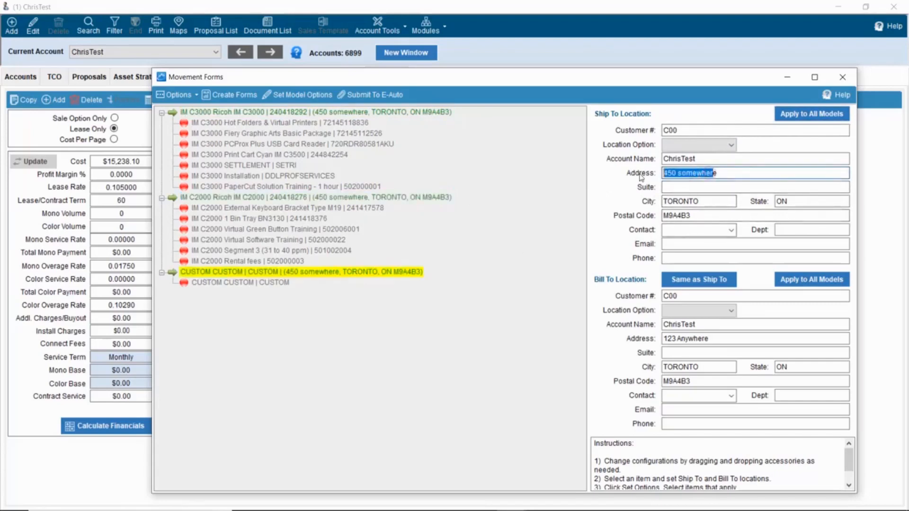
click(770, 173)
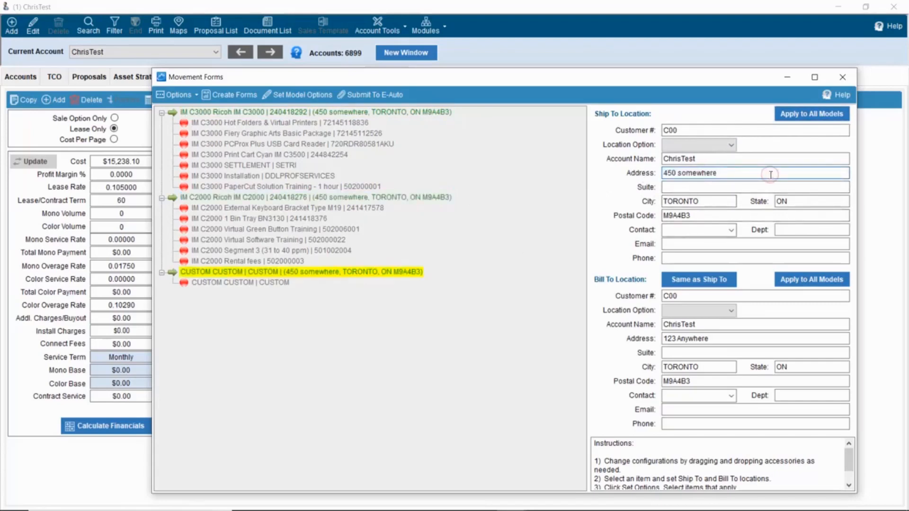
click(834, 84)
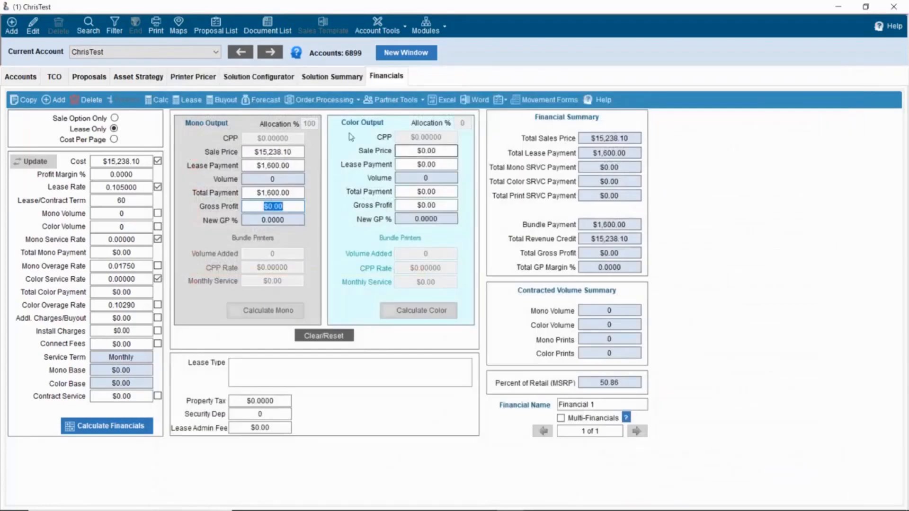
- Set the first CUSTOM line's Model # and Product # to software1
click(340, 88)
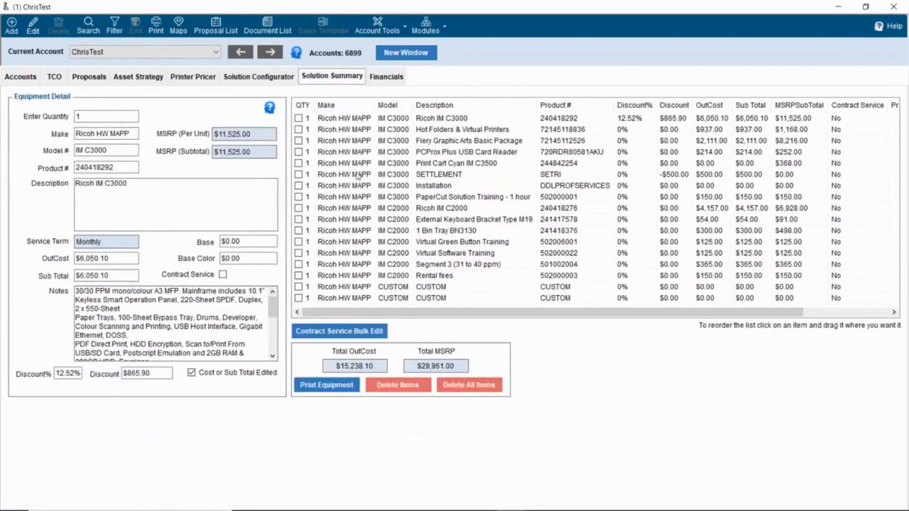
click(393, 291)
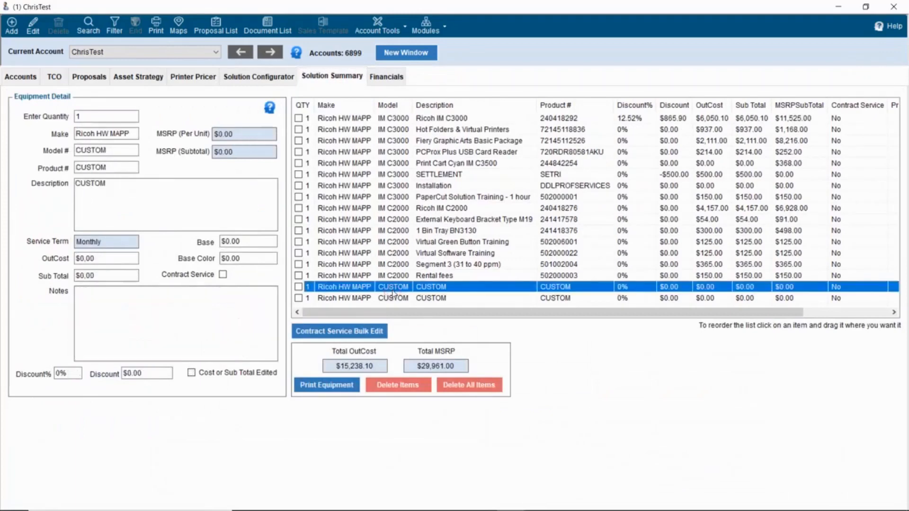
double_click(128, 150)
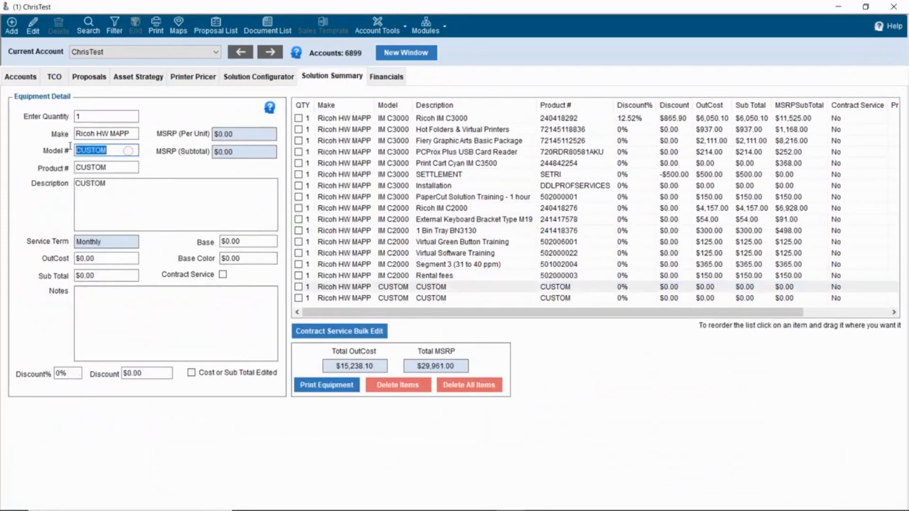
text(soft)
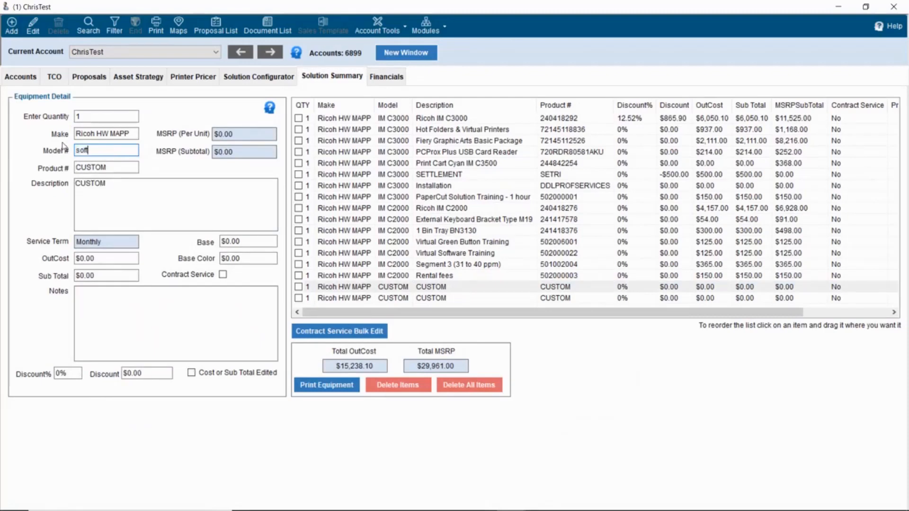
text(ware1)
key(Tab)
text(s)
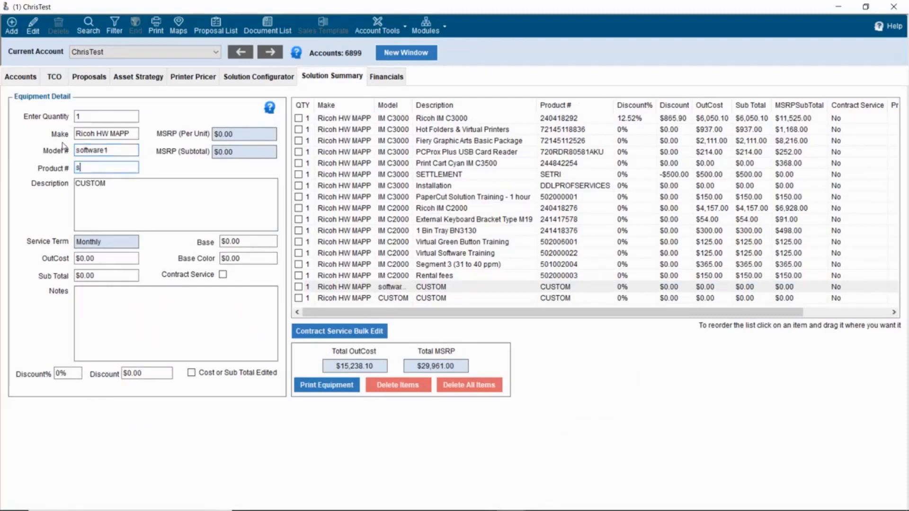
text(oftware1)
key(Tab)
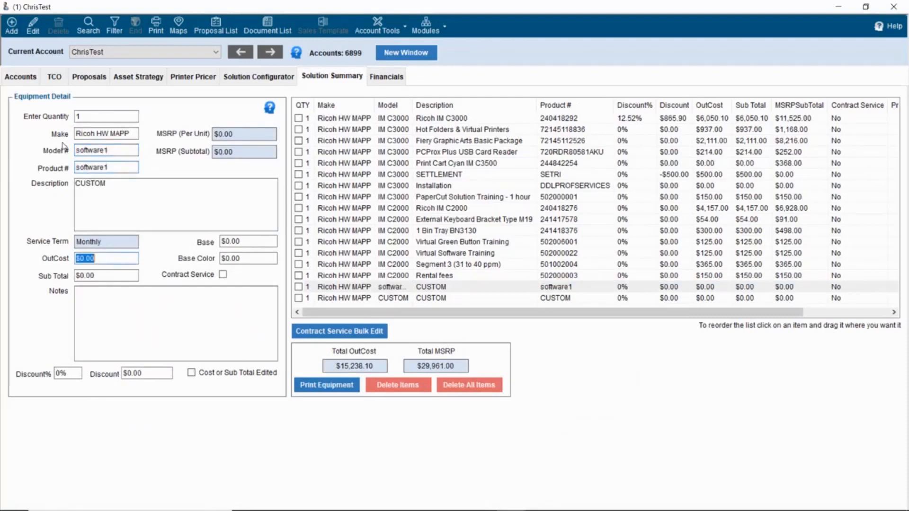
- Describe it as 'This is custom software' with a $25.00 OutCost
click(120, 187)
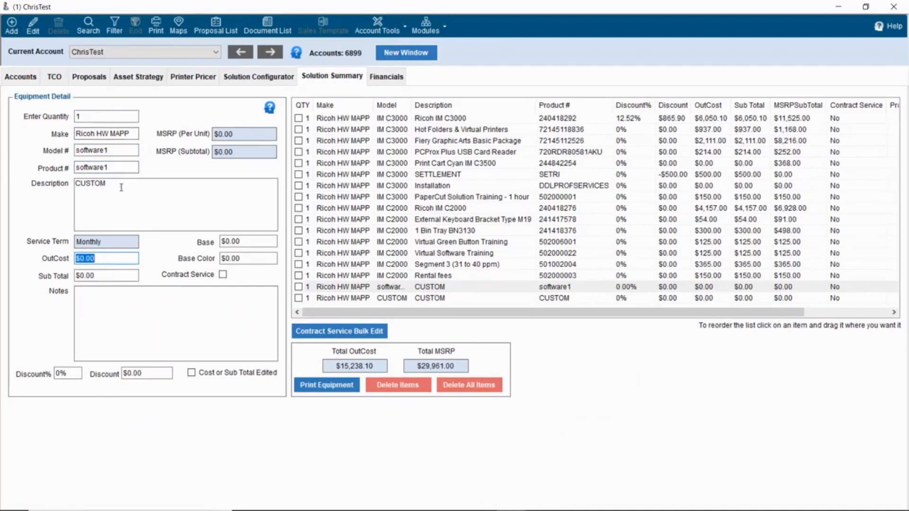
text(This is custom software)
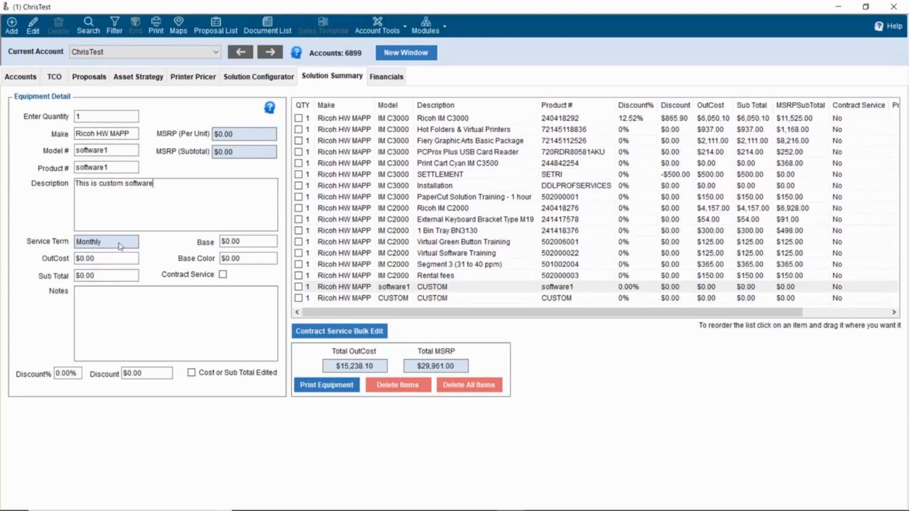
drag(106, 258, 74, 256)
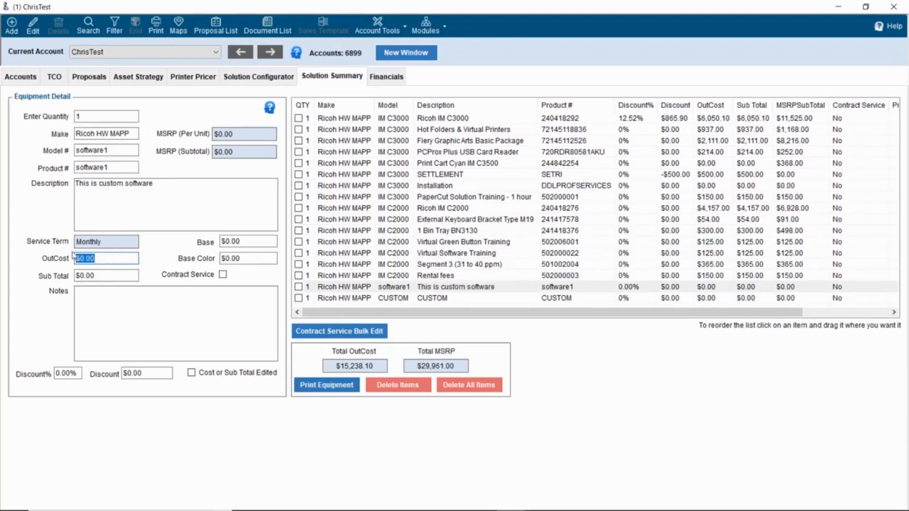
text(25)
key(Tab)
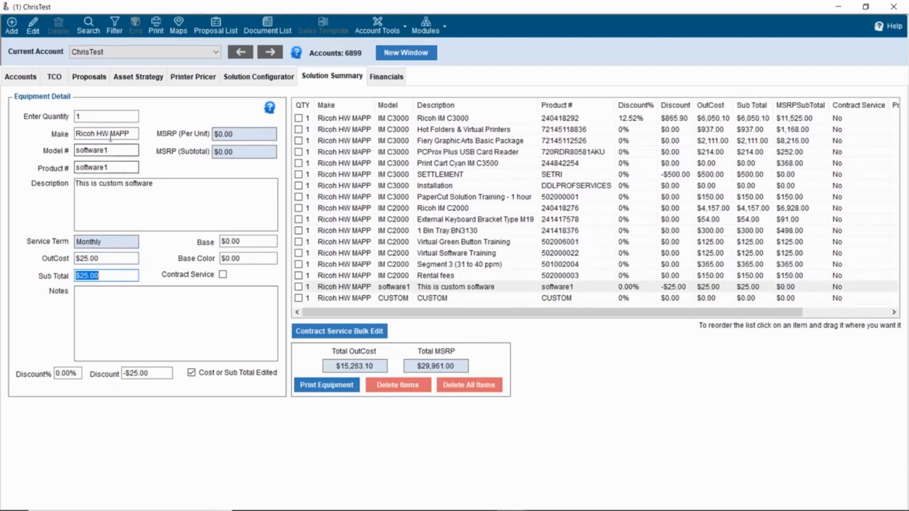
click(97, 116)
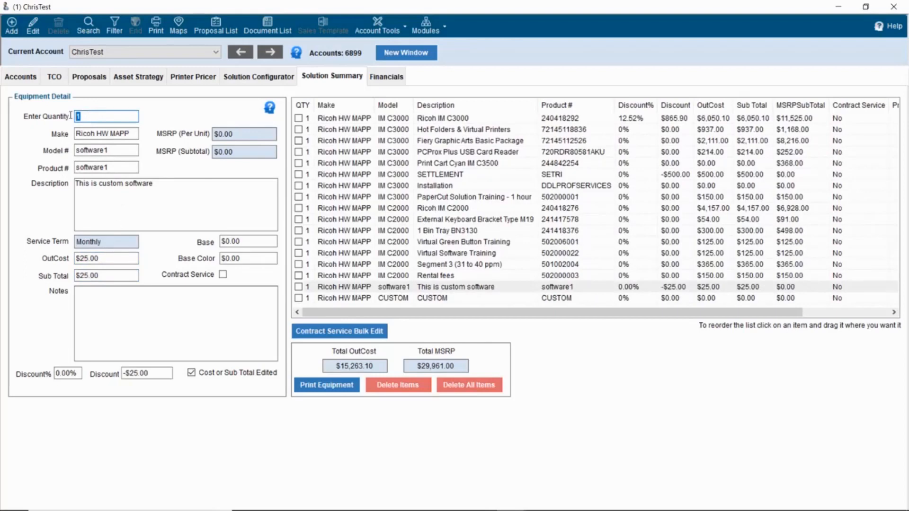
- Make the last CUSTOM line software1, with a description noting it is needed for the movement forms
click(557, 303)
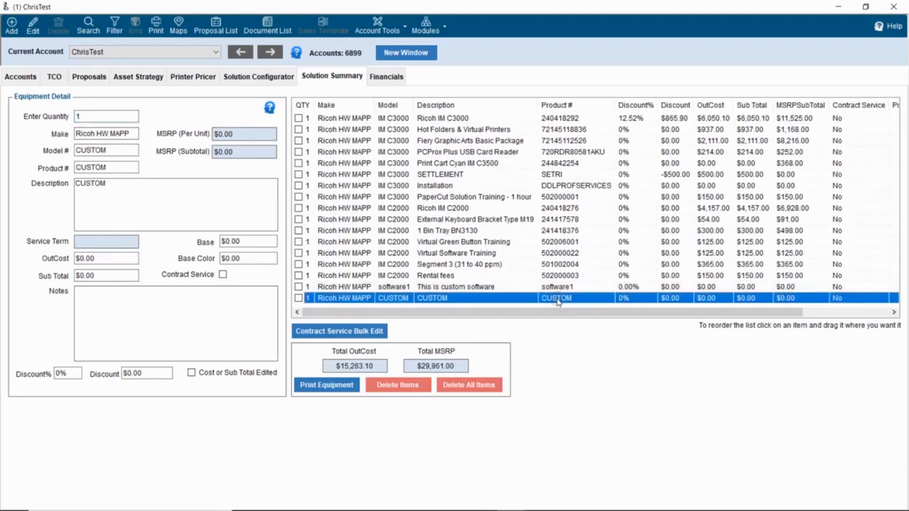
double_click(108, 151)
text(sof)
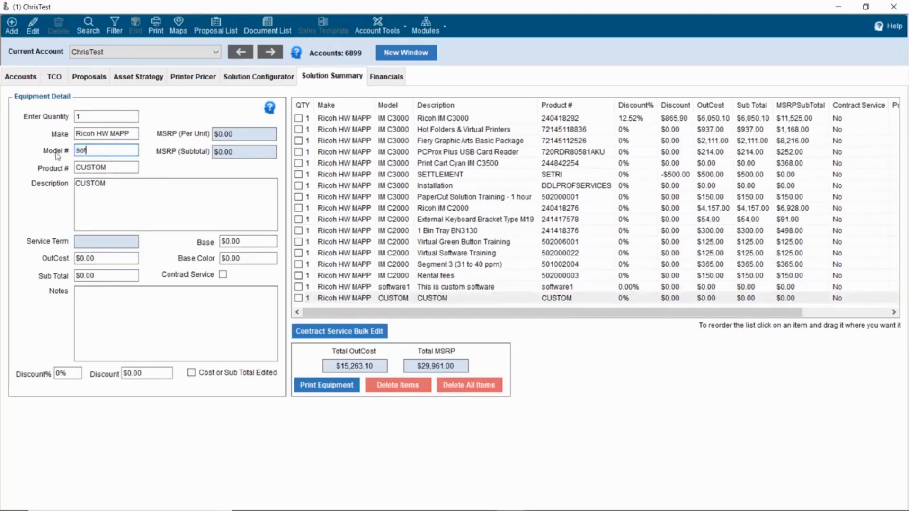
text(tware1)
key(Tab)
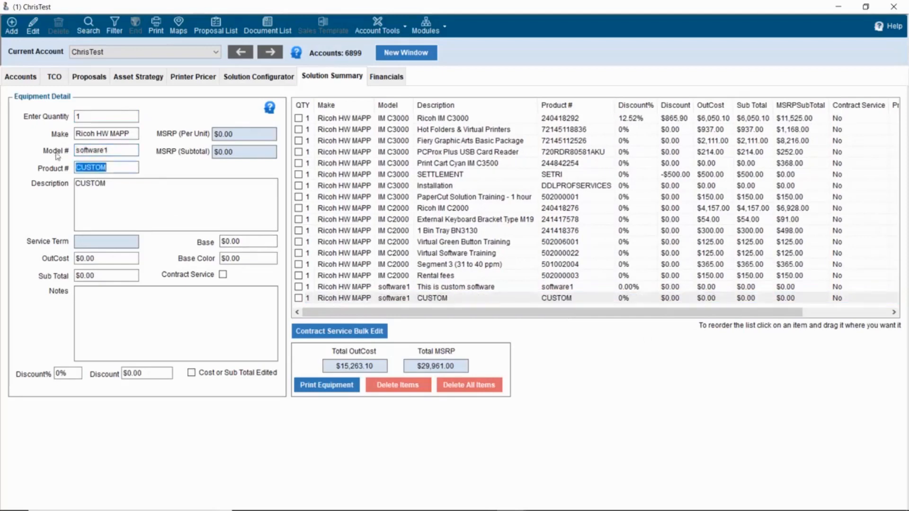
text(software1)
key(Tab)
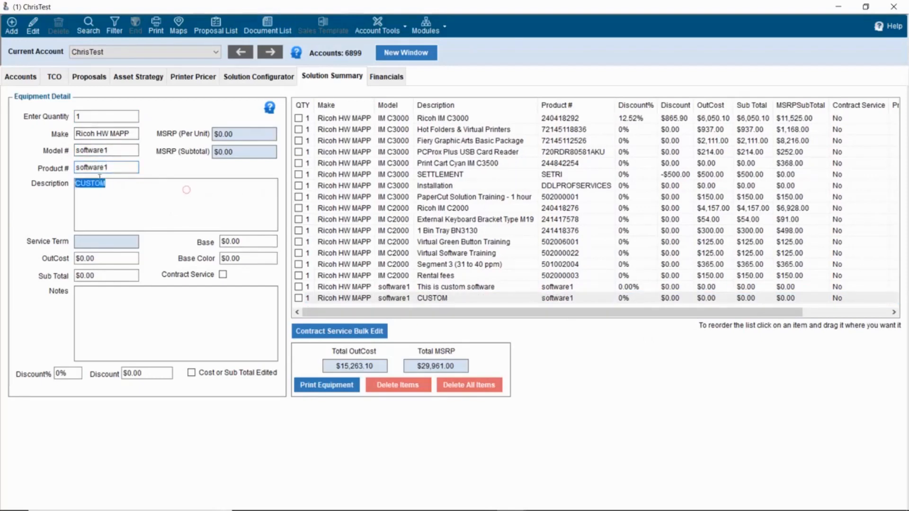
key(BackSpace)
text(I put additional units of software1 her)
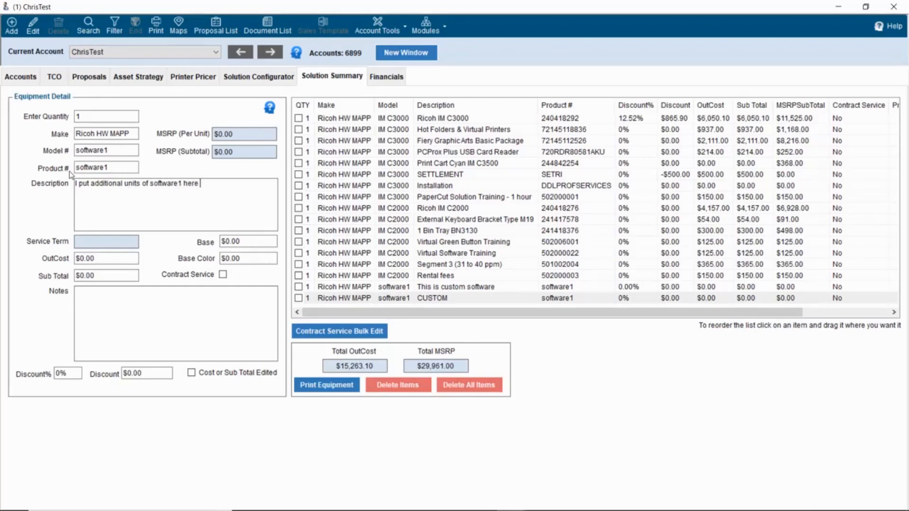
text(ecause I want the movement forms to work)
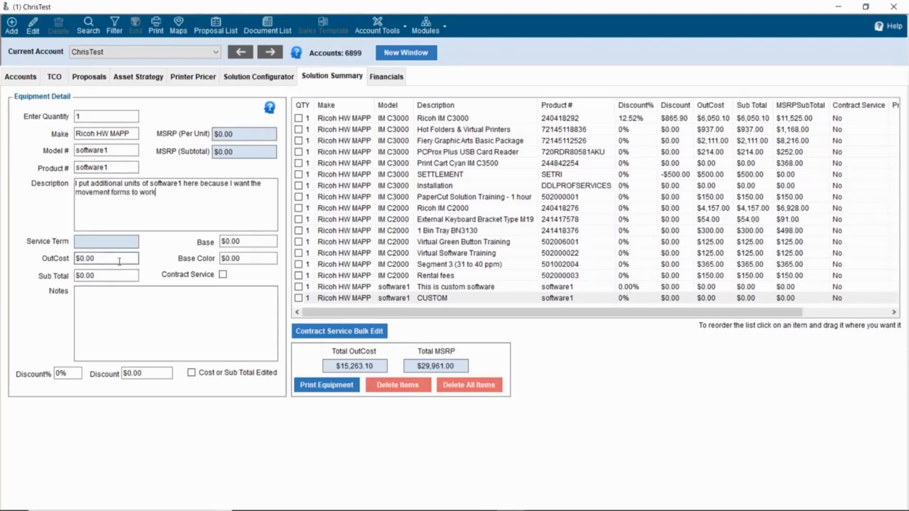
- Give it a $25 OutCost and quantity 20, bringing total out cost to $15,738.10
drag(120, 261, 78, 258)
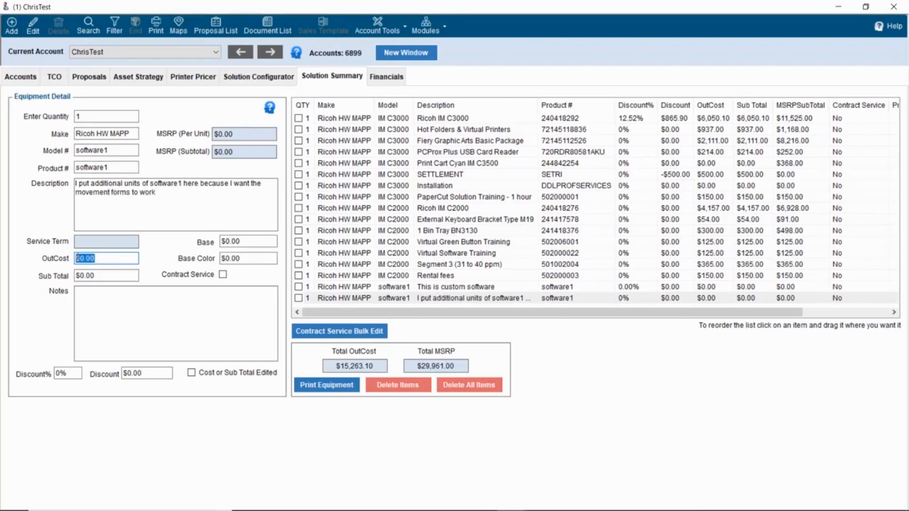
text(25)
key(Tab)
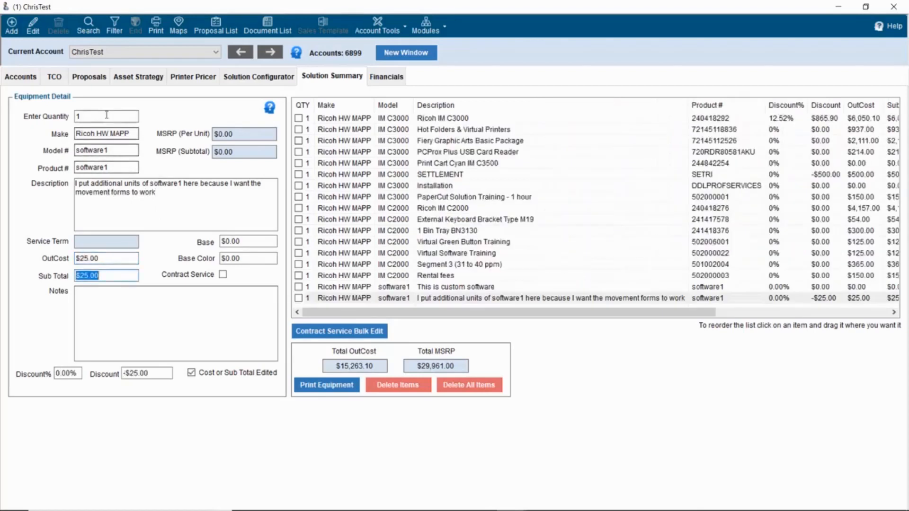
click(107, 115)
key(BackSpace)
text(20)
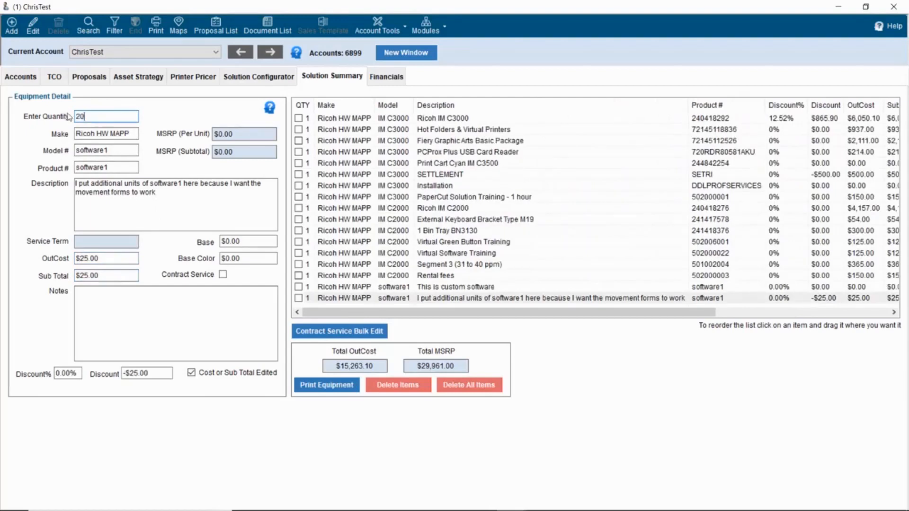
key(Tab)
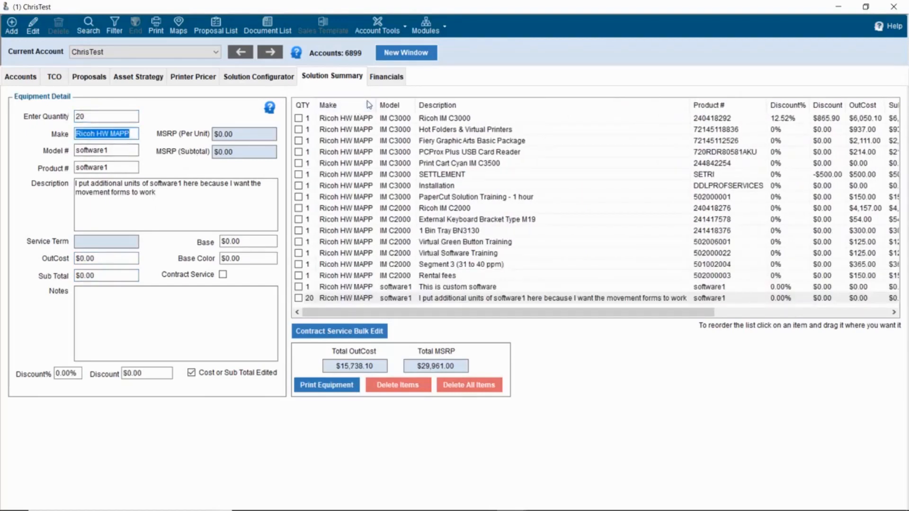
- Update and recalculate the lease financials at the $15,238.10 cost, keeping gross profit at $0.00
click(384, 77)
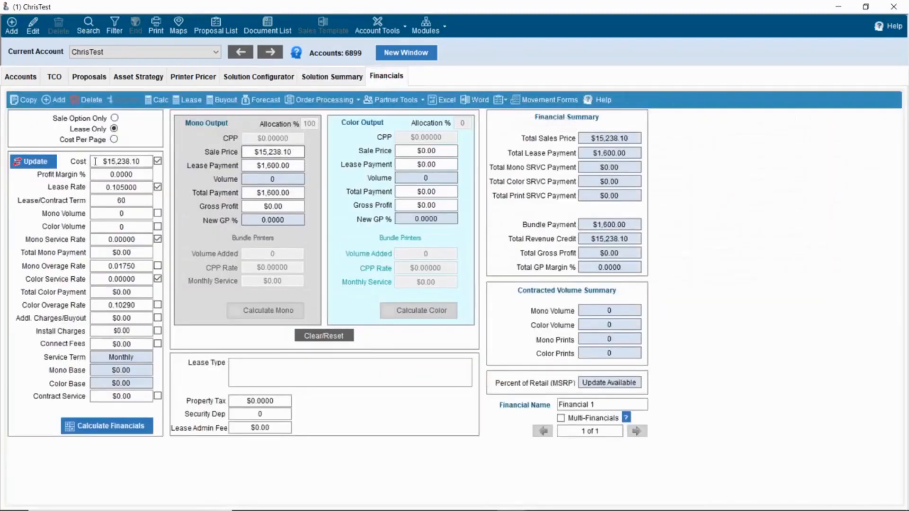
click(42, 162)
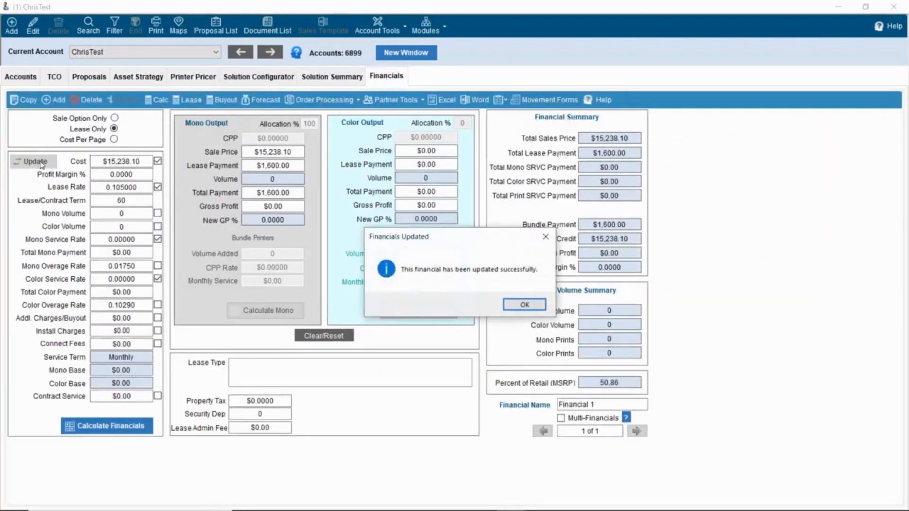
click(533, 304)
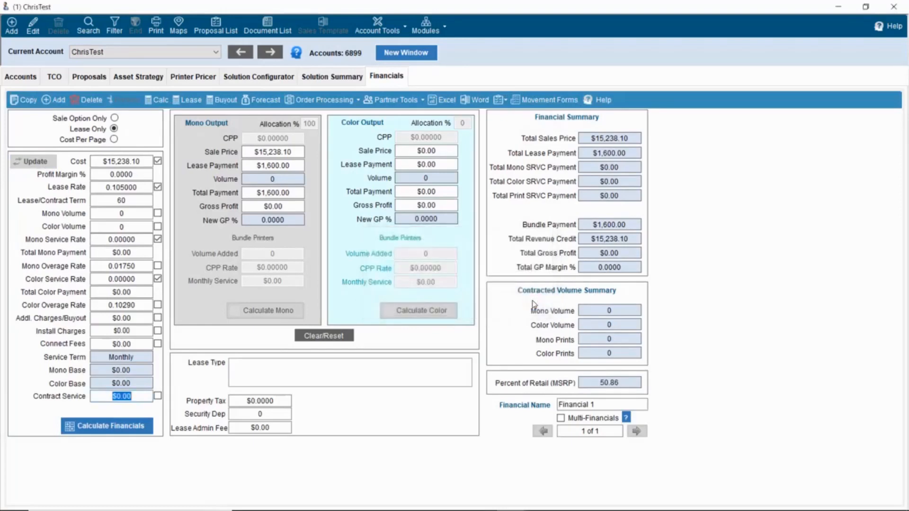
click(124, 427)
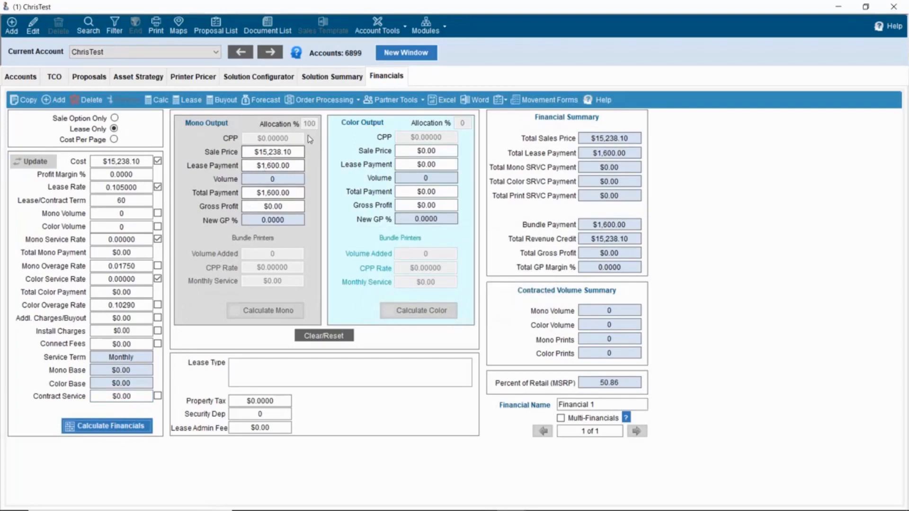
click(325, 78)
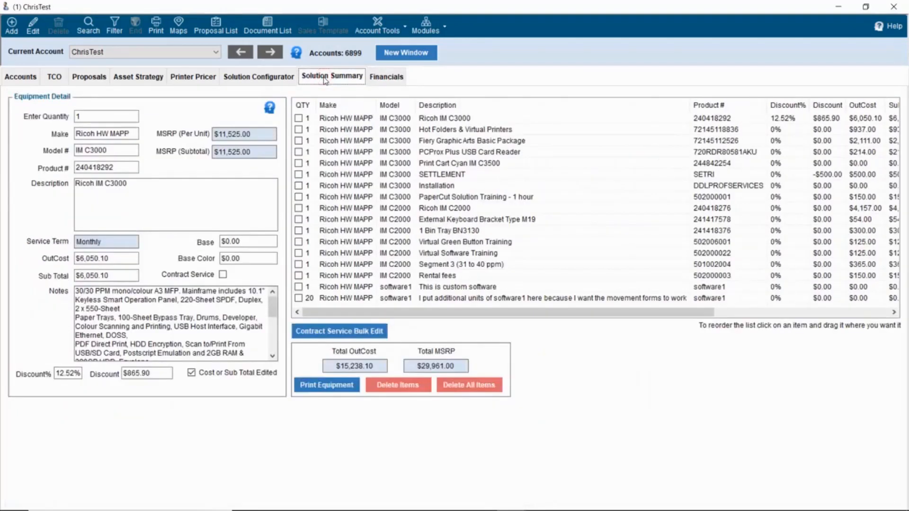
- Set both software1 lines' out cost to $25.00 each, lifting total out cost to $15,763.10
click(483, 288)
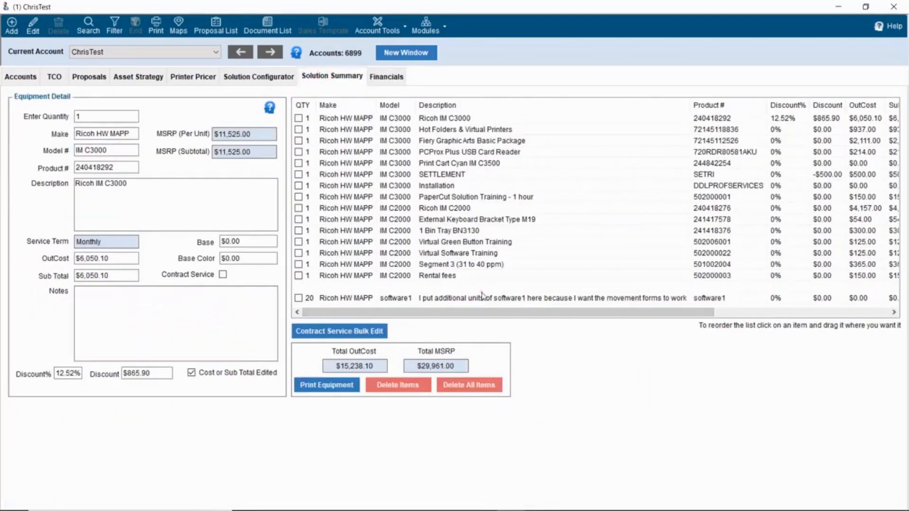
click(487, 300)
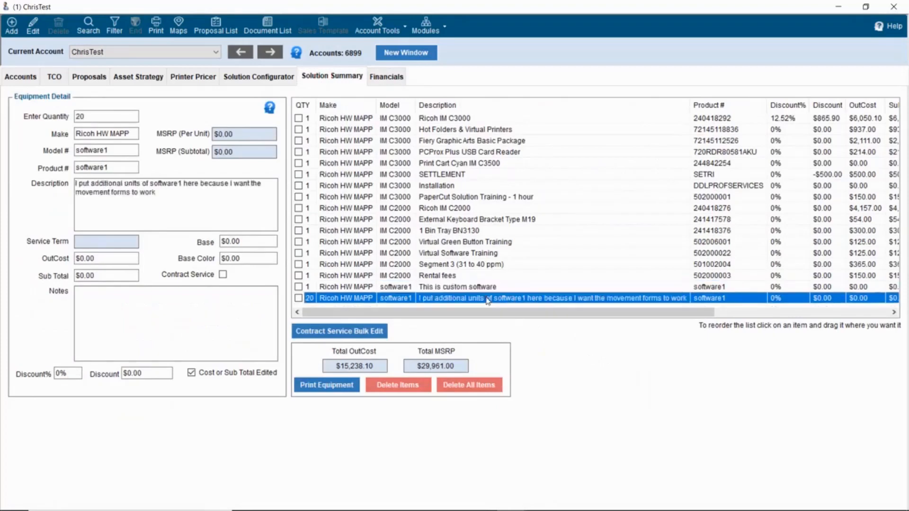
click(486, 288)
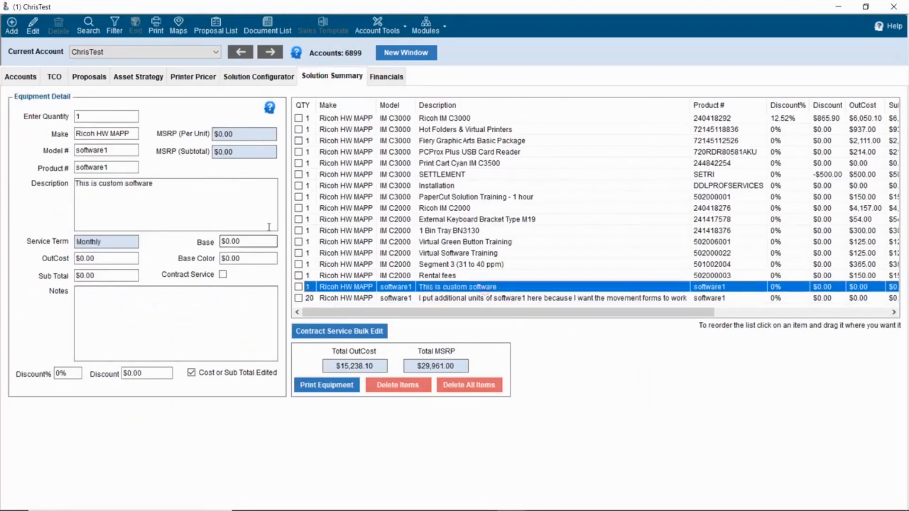
double_click(104, 260)
drag(105, 259, 78, 257)
text(25)
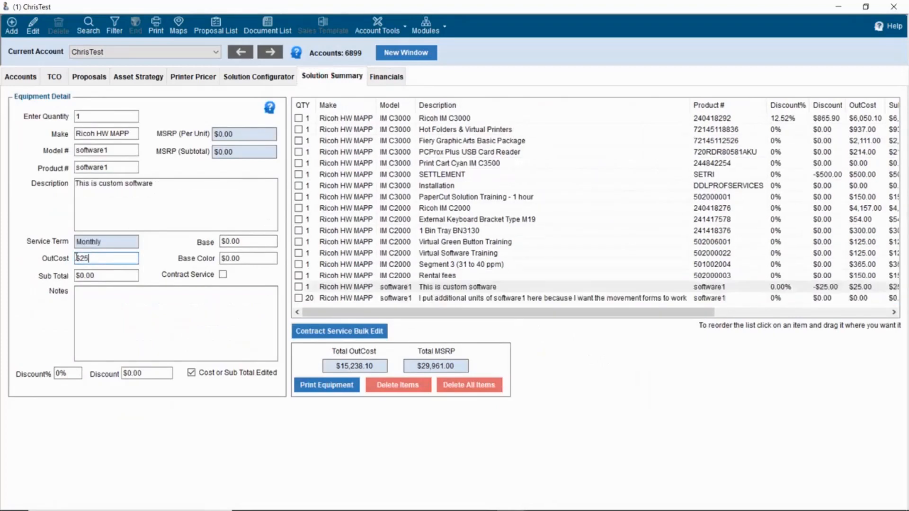
key(Tab)
click(446, 299)
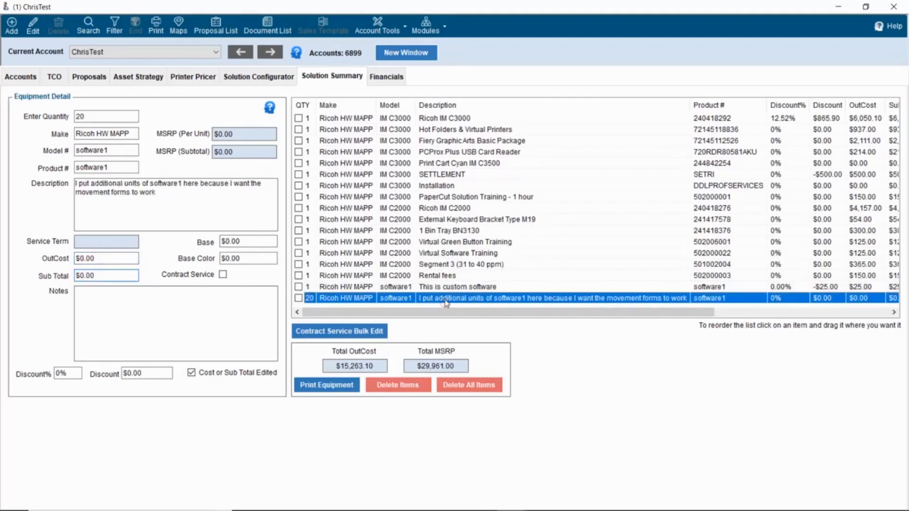
double_click(98, 258)
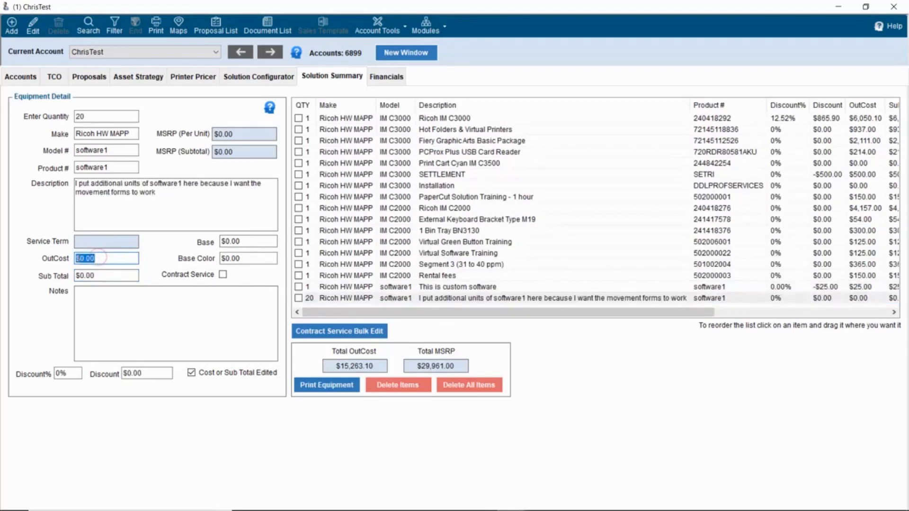
text(25)
key(Tab)
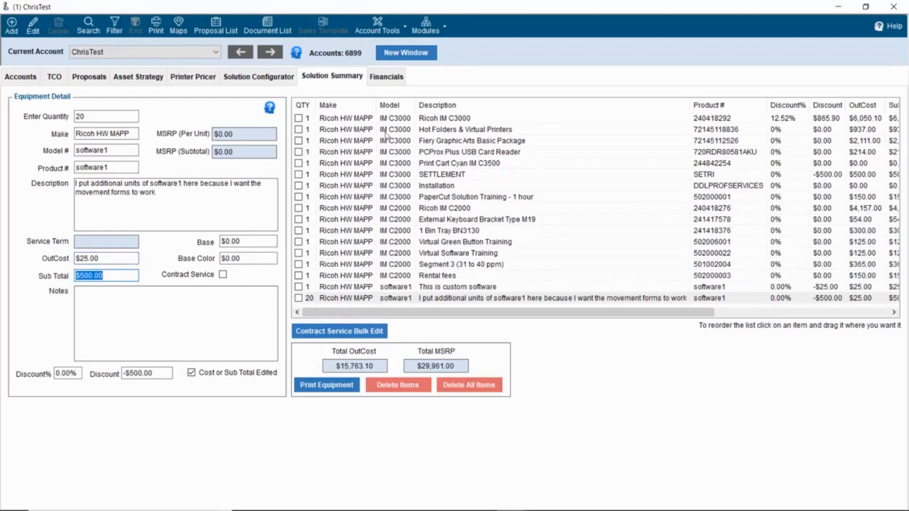
click(386, 81)
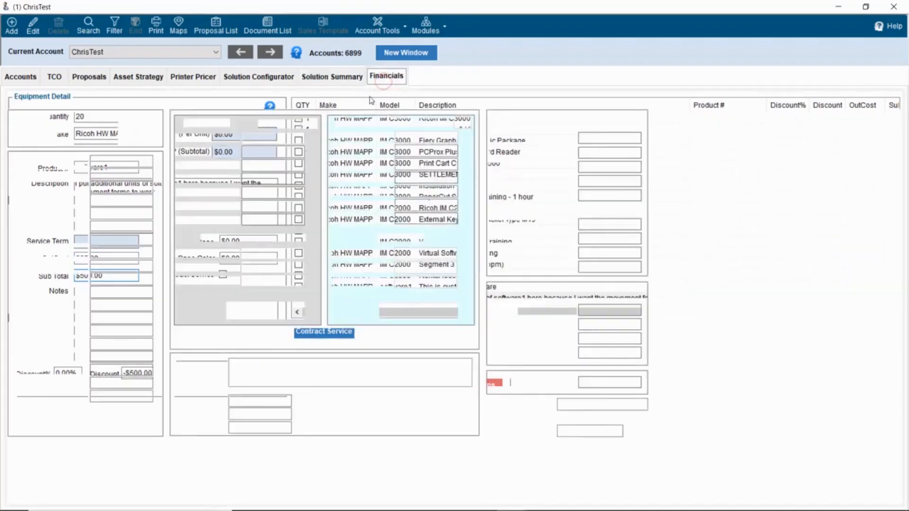
- Update and recalculate the financials against the new $15,763.10 cost
click(47, 163)
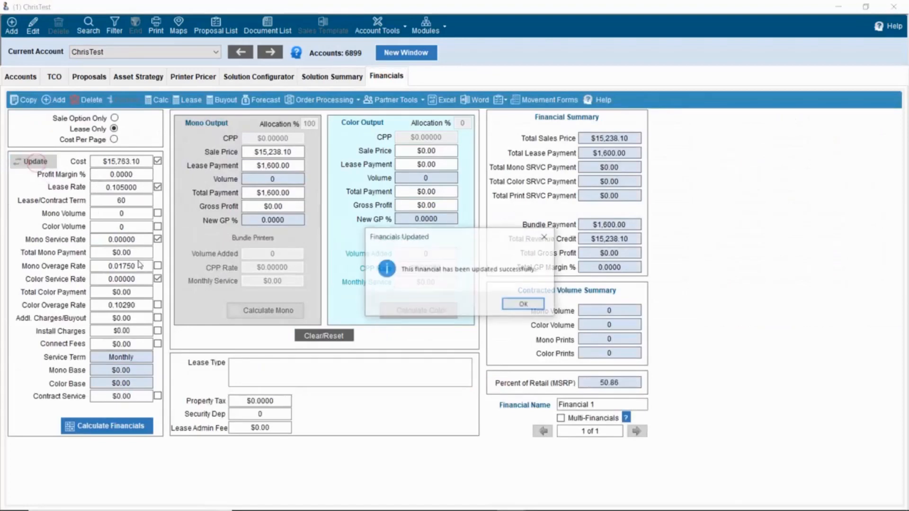
click(515, 305)
click(123, 426)
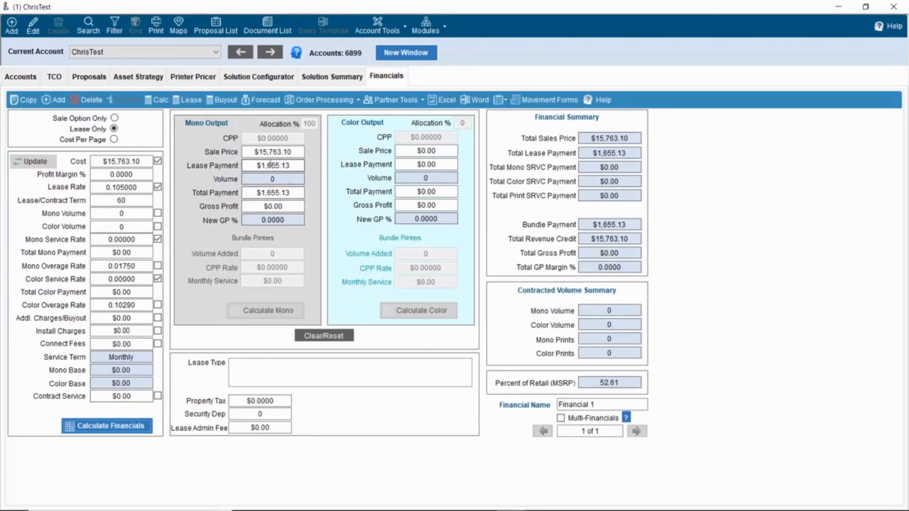
- Set the lease payment to $1,600.00
drag(270, 165, 294, 166)
text(00)
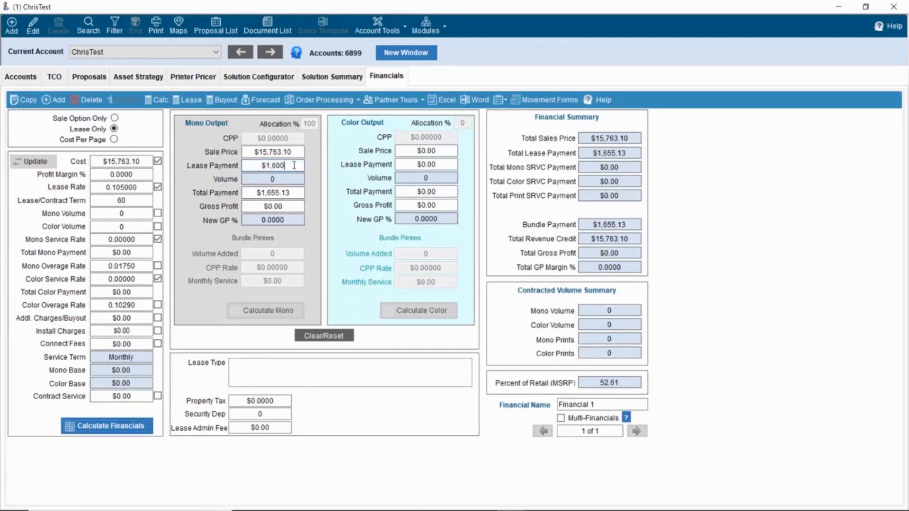
key(Tab)
- Enter the -$525.00 gross profit shortfall as 525 in Calculator
double_click(294, 207)
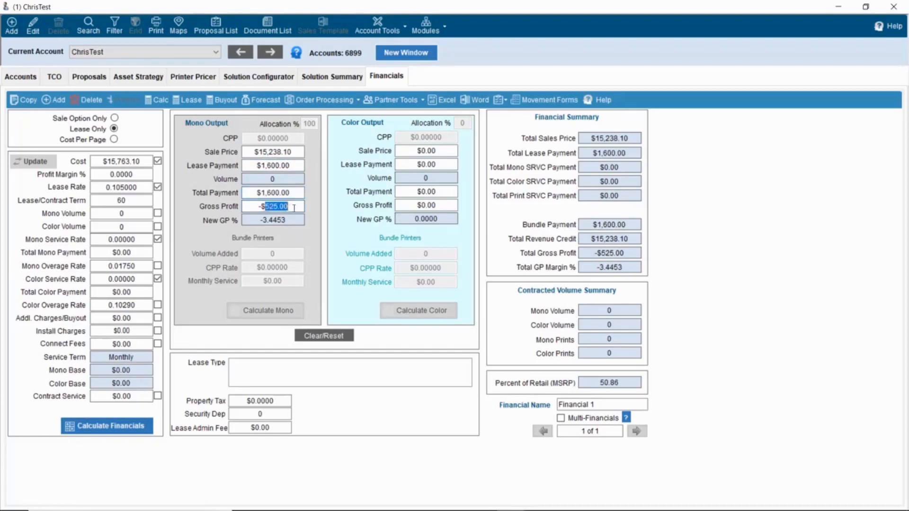
key(alt+Tab)
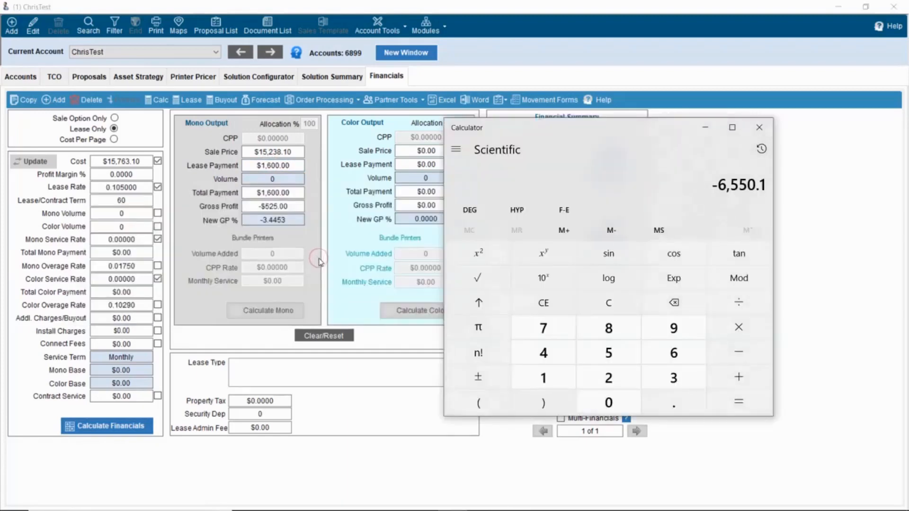
key(Delete)
text(525)
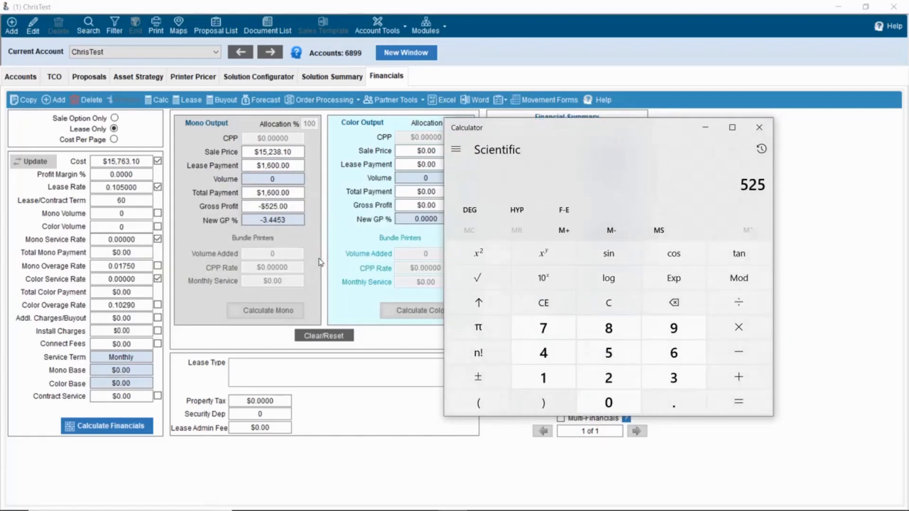
click(836, 224)
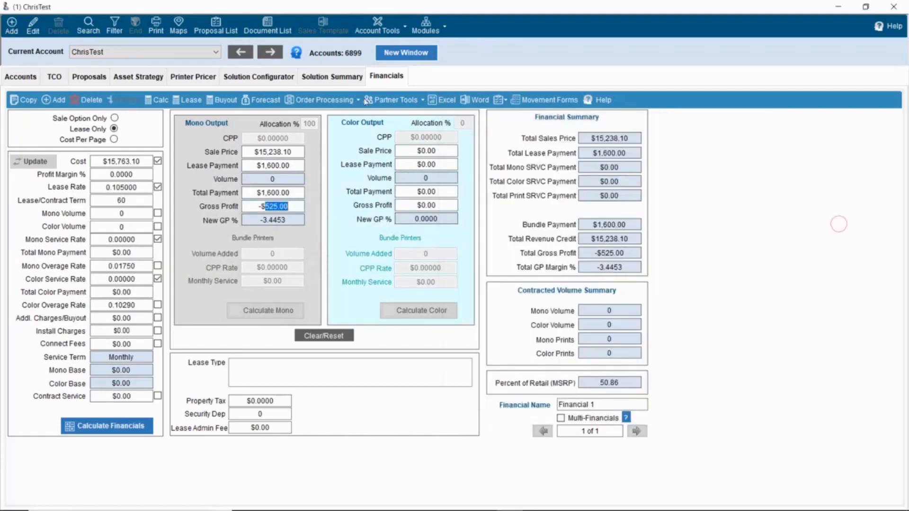
click(339, 79)
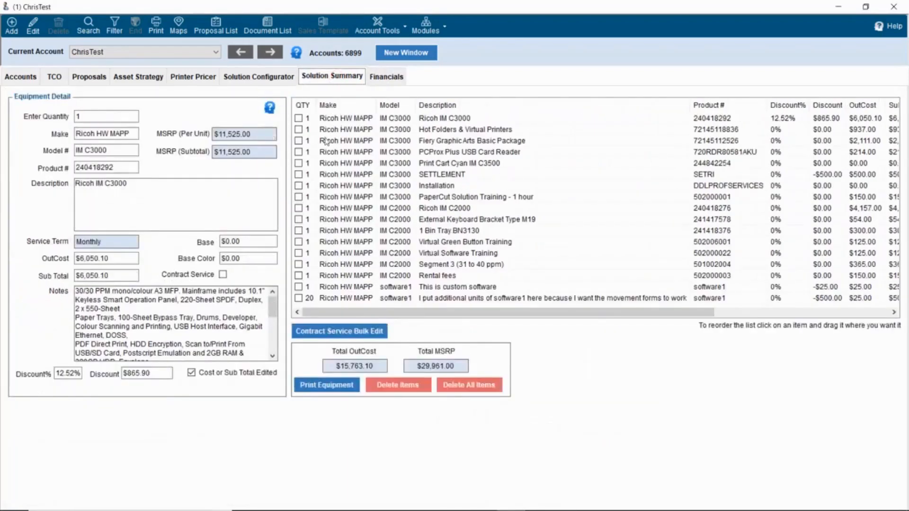
- Compute 525 − 6,050.10 in Calculator from the IM C3000's current out cost
double_click(118, 259)
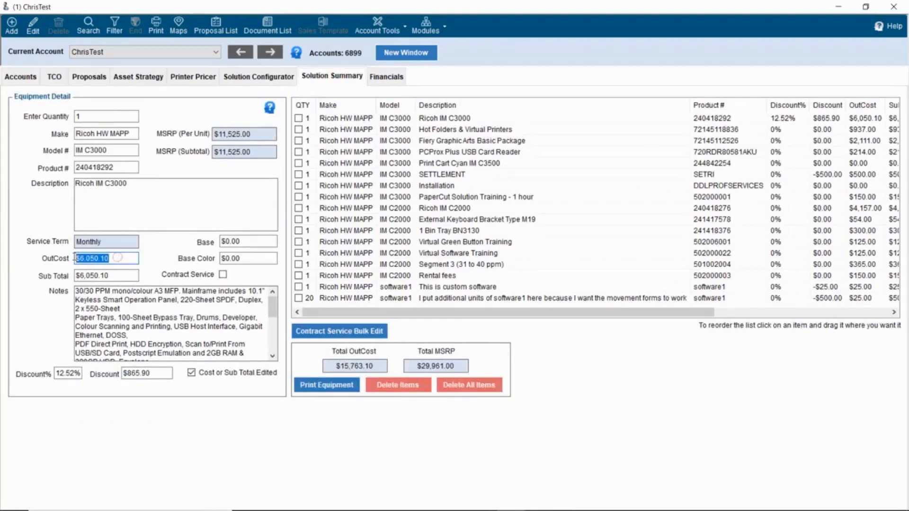
key(alt+Tab)
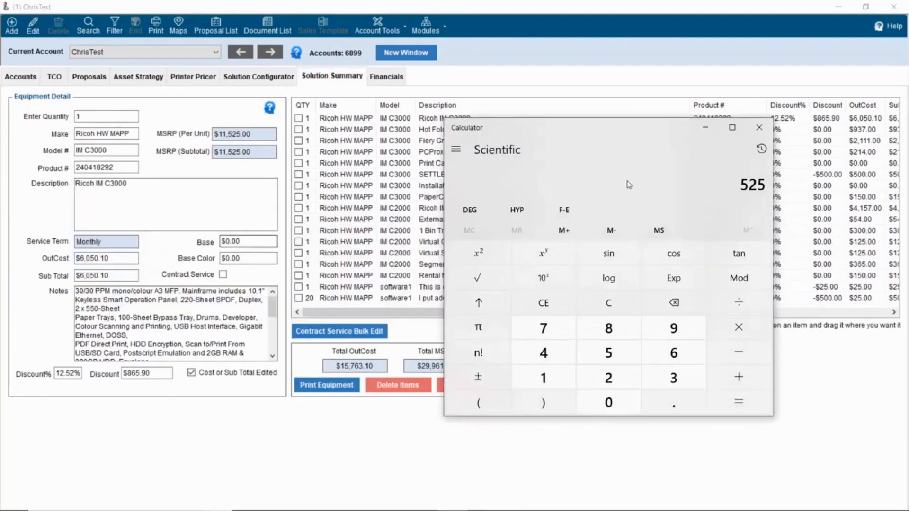
key(minus)
text(6)
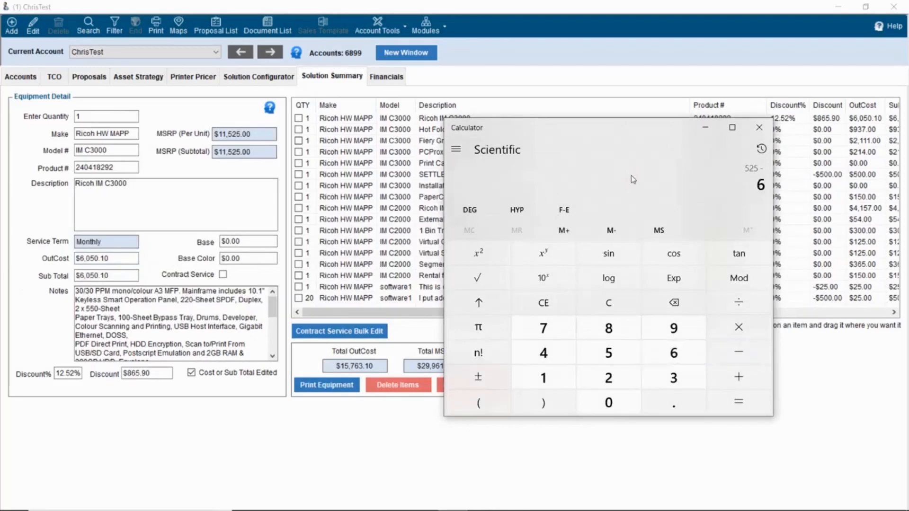
text(,050.10)
key(Return)
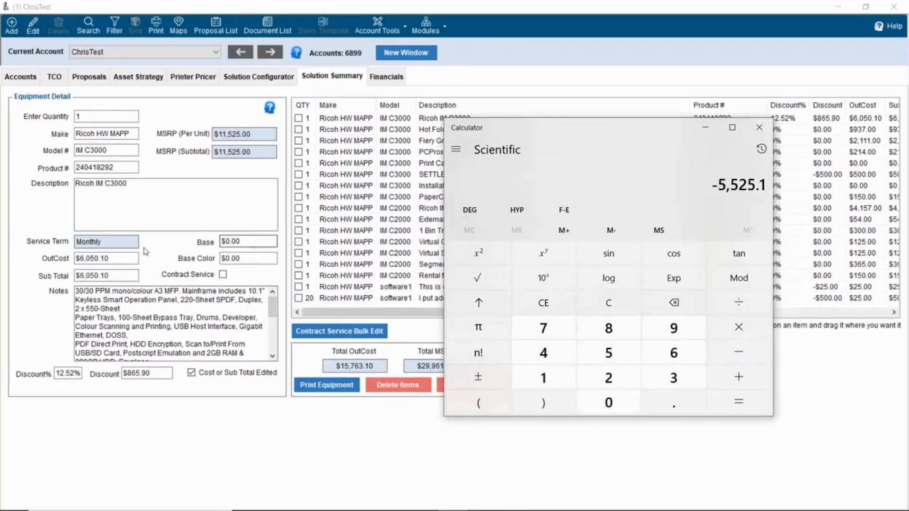
- Set the IM C3000 out cost to $5,525.10, bringing total out cost to $15,238.10
drag(132, 258, 54, 257)
text(5525.1)
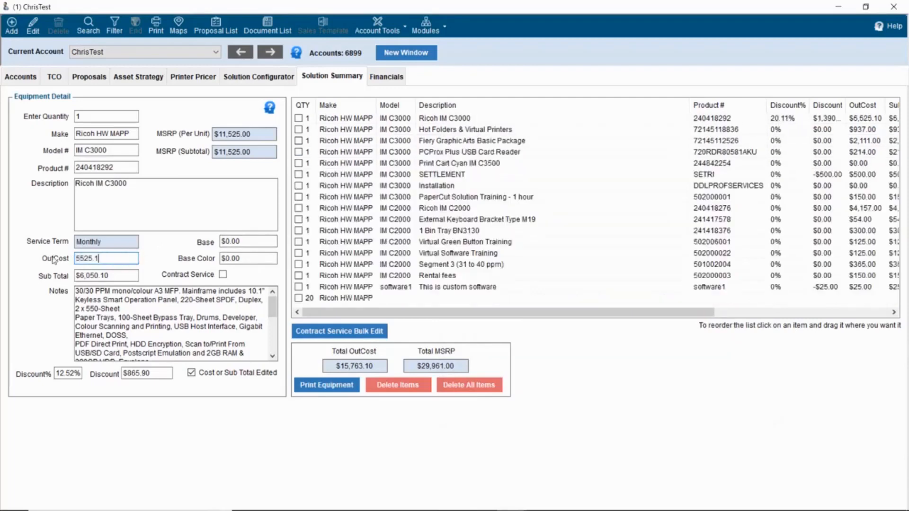
key(Tab)
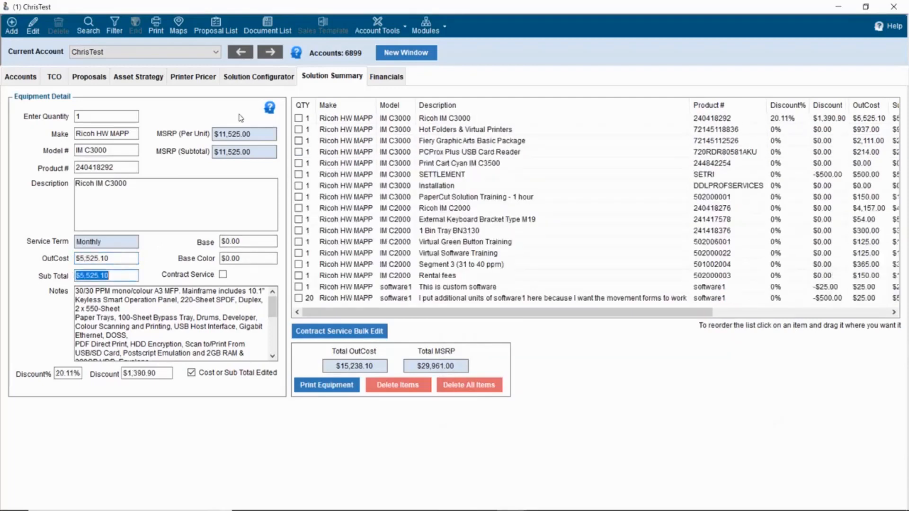
click(388, 78)
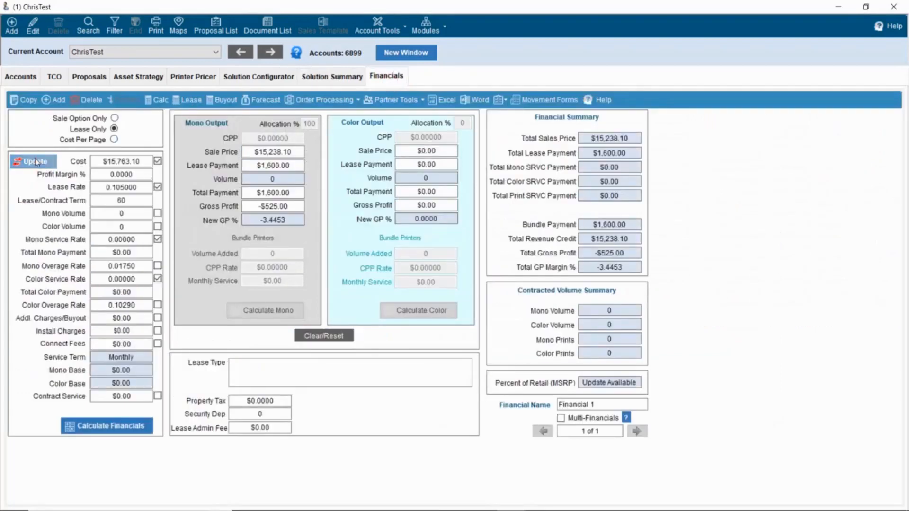
- Refresh and recalculate financials to $0.00 gross profit at the $1,600.00 lease payment, then view Movement Forms
click(37, 161)
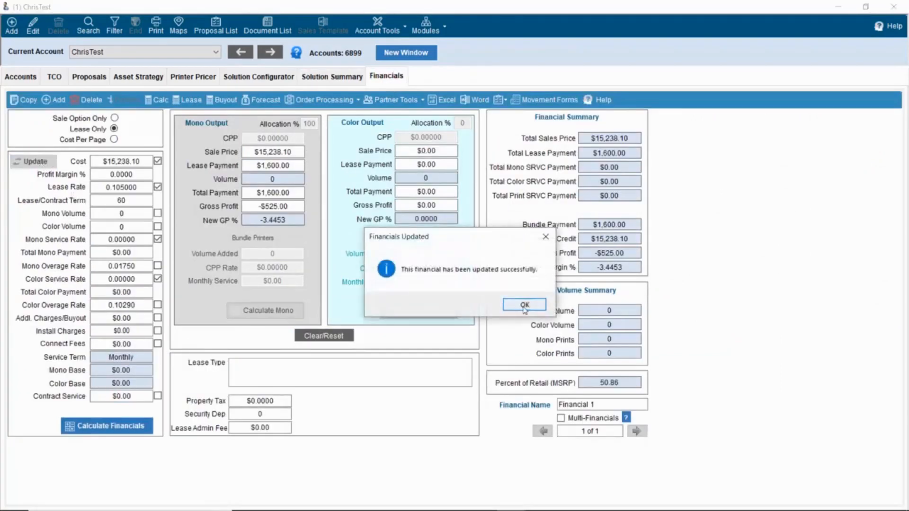
key(Return)
click(124, 426)
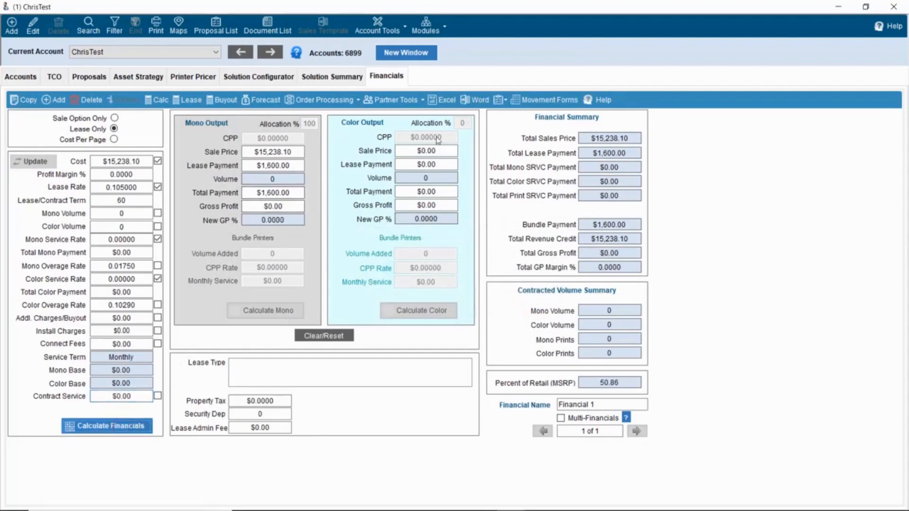
click(549, 99)
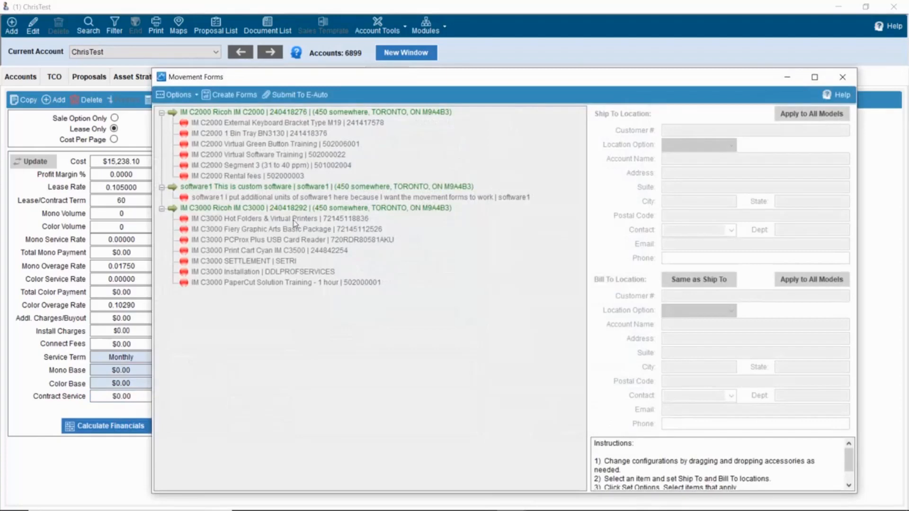
- Check the 20-unit software1 line in Movement Forms and close the window
click(297, 198)
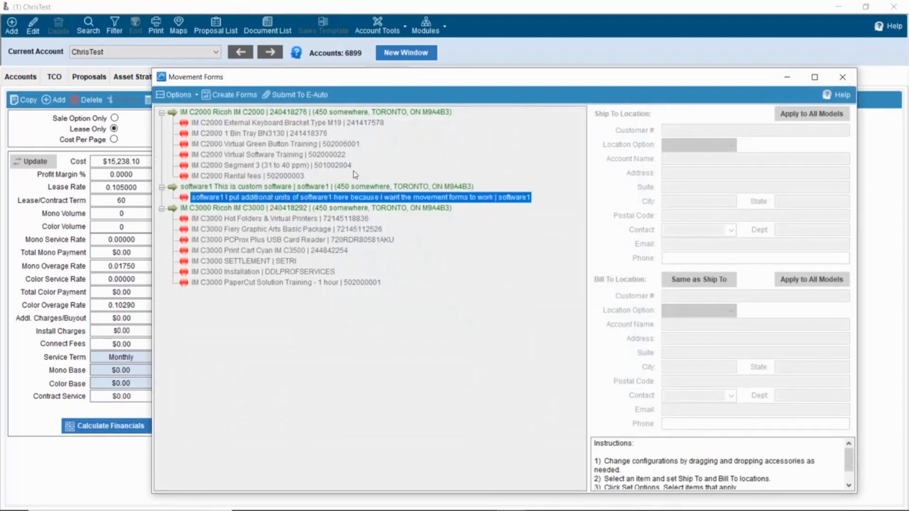
click(842, 77)
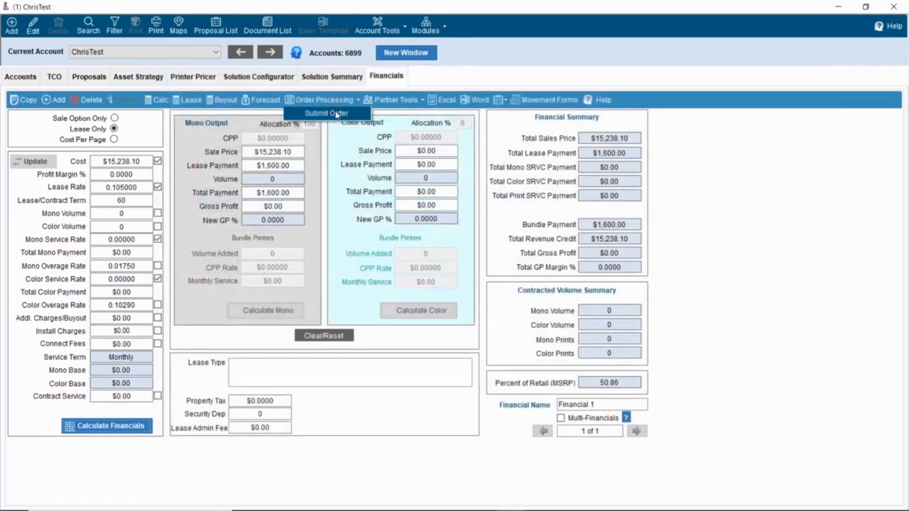
- Generate an order number, choose New Customer-NBS, FCMA and Email invoicing, and save the order
click(325, 100)
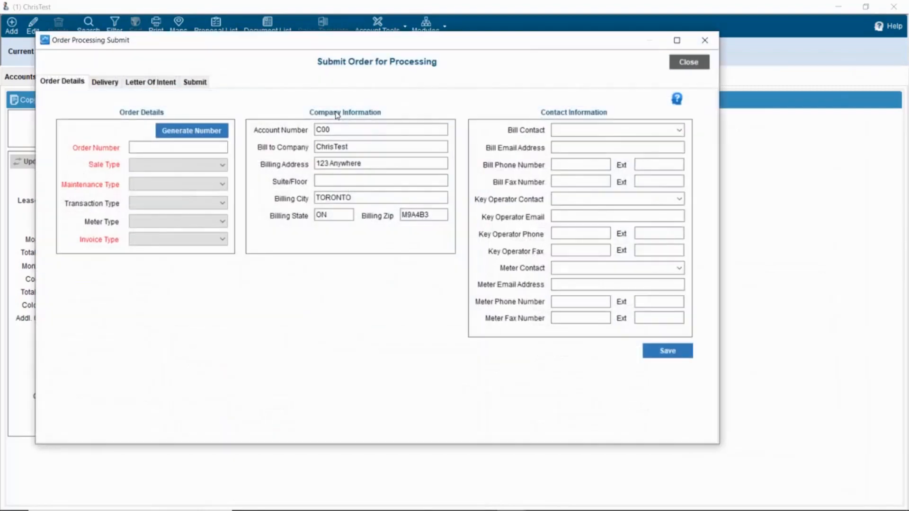
click(196, 132)
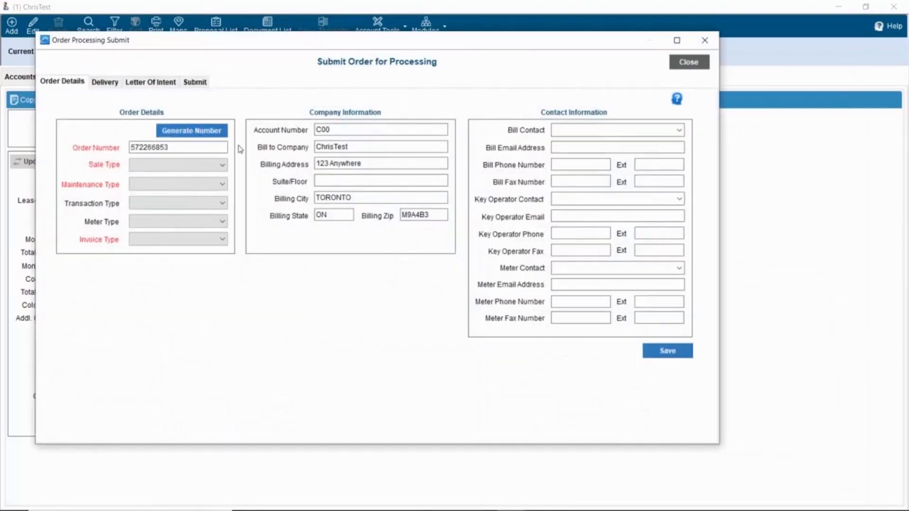
click(222, 166)
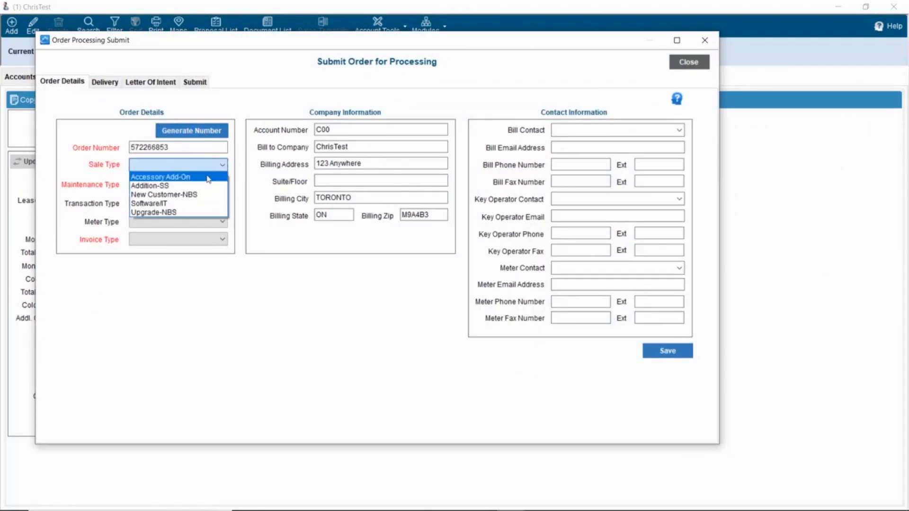
click(196, 196)
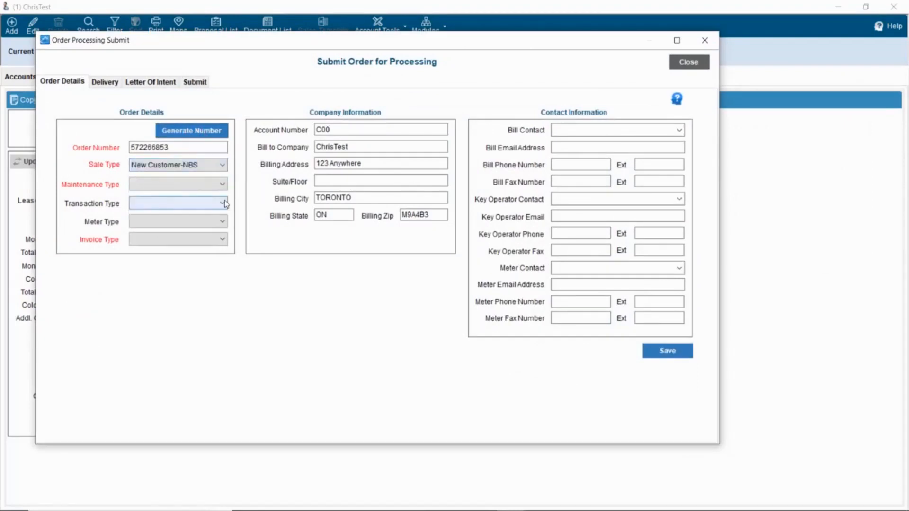
click(223, 186)
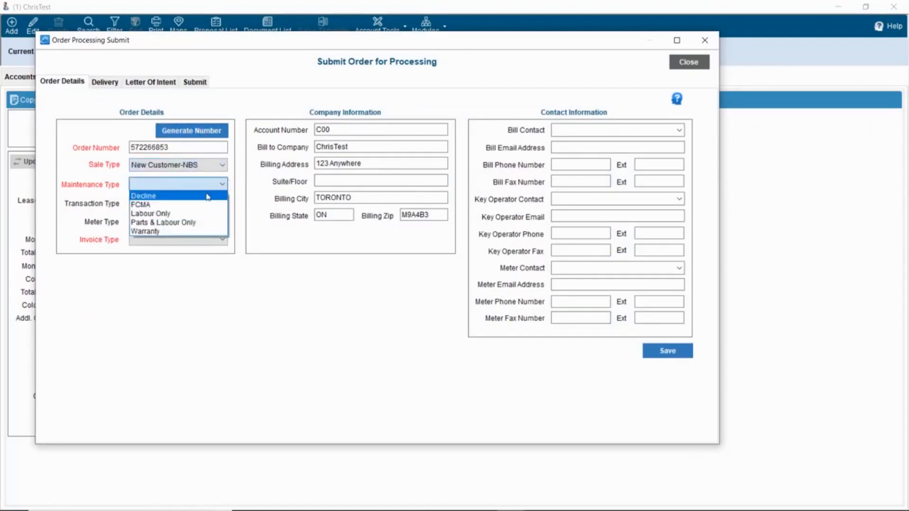
click(197, 205)
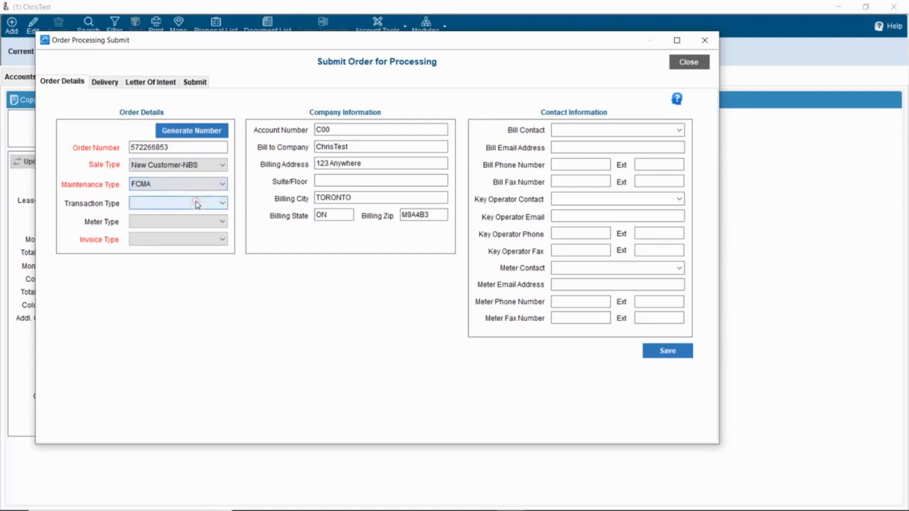
click(221, 240)
click(217, 251)
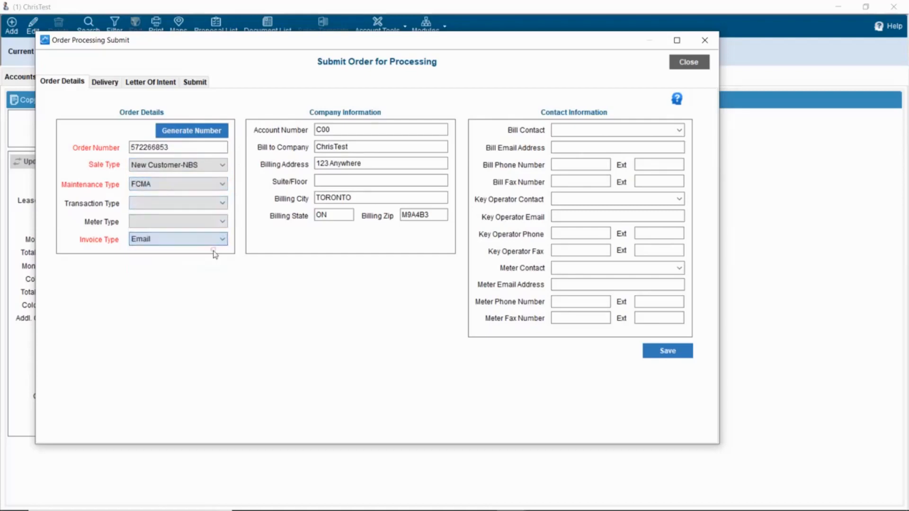
click(660, 356)
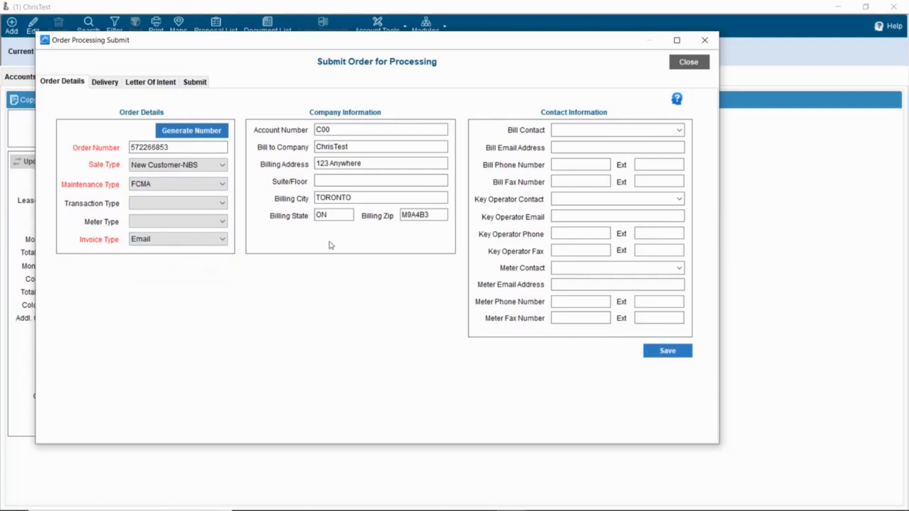
- Submit with the Sherpa Paperwork 10.1.6 template including movement forms, acknowledging the notices
click(196, 83)
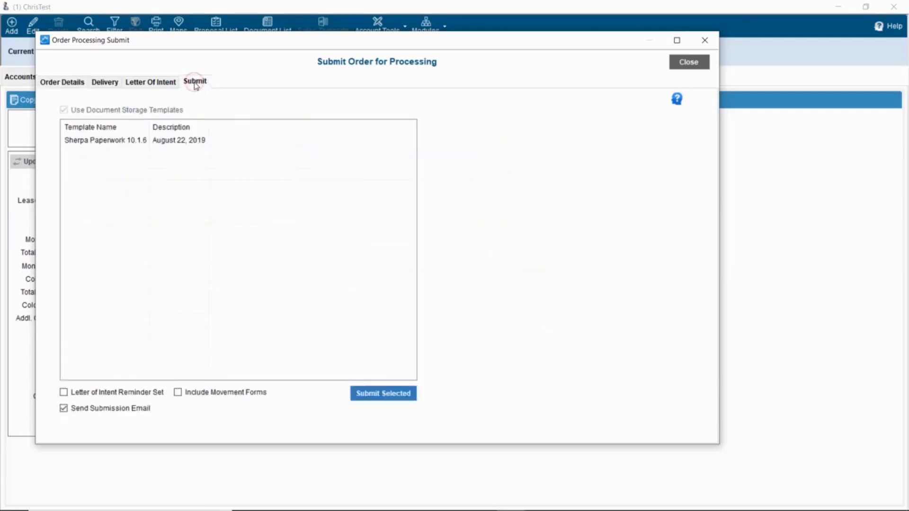
click(198, 143)
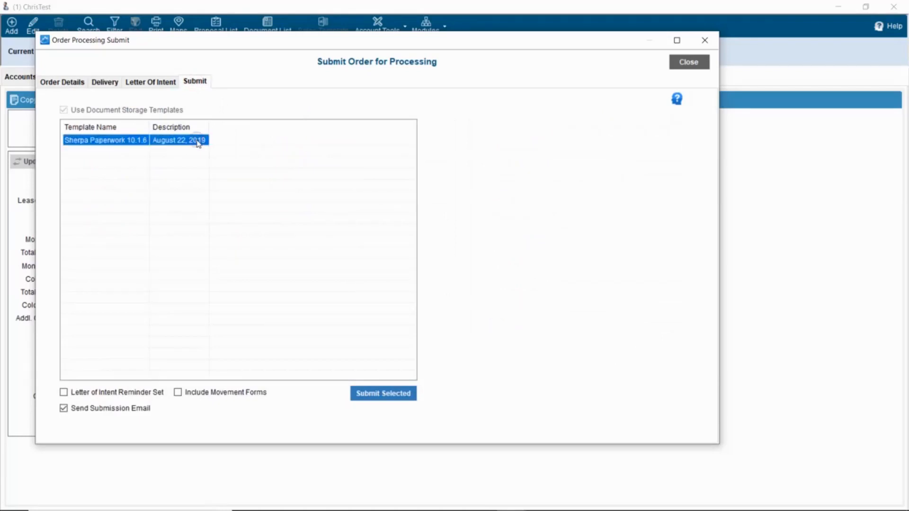
click(225, 396)
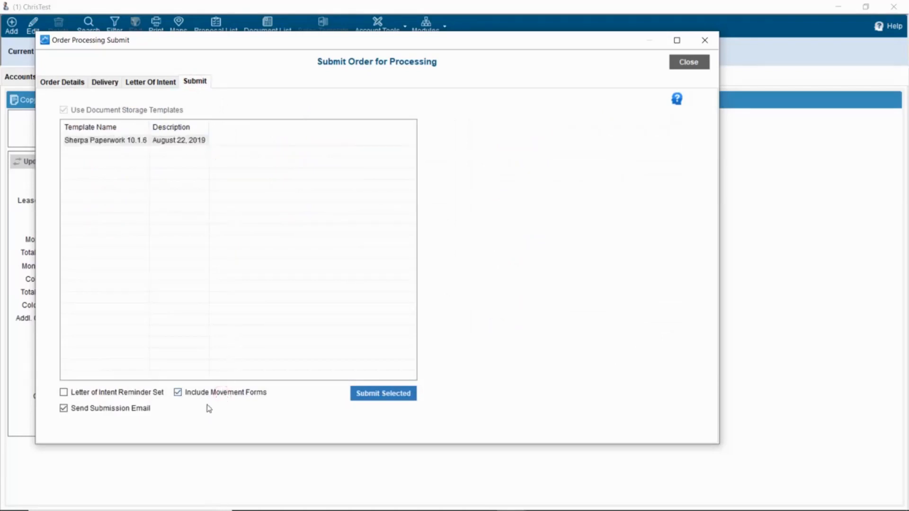
click(404, 397)
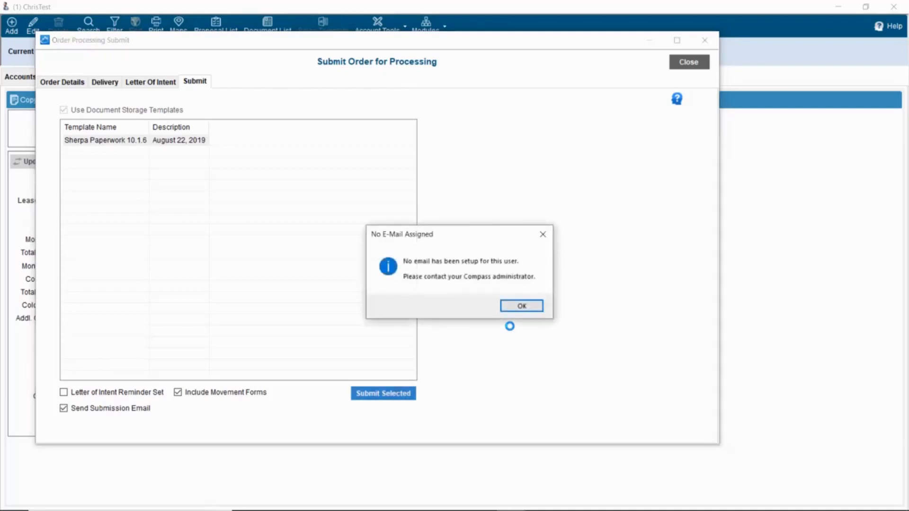
click(512, 309)
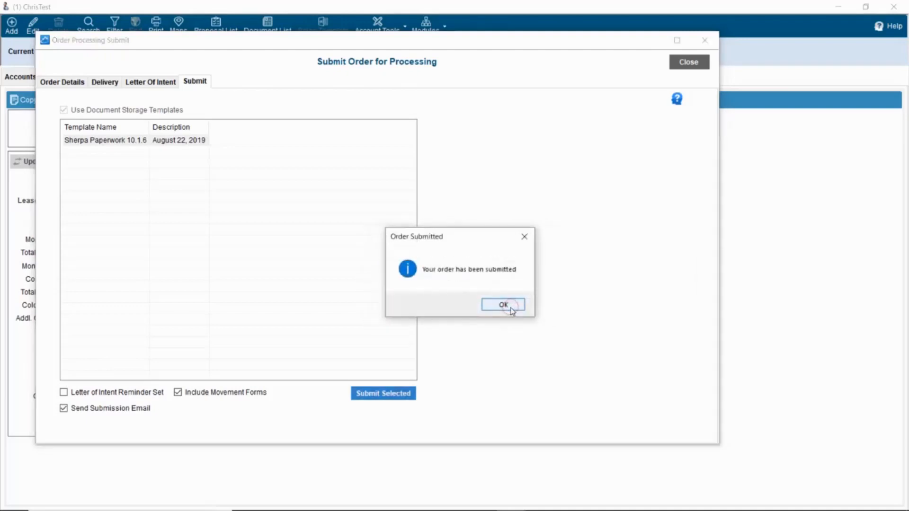
click(505, 306)
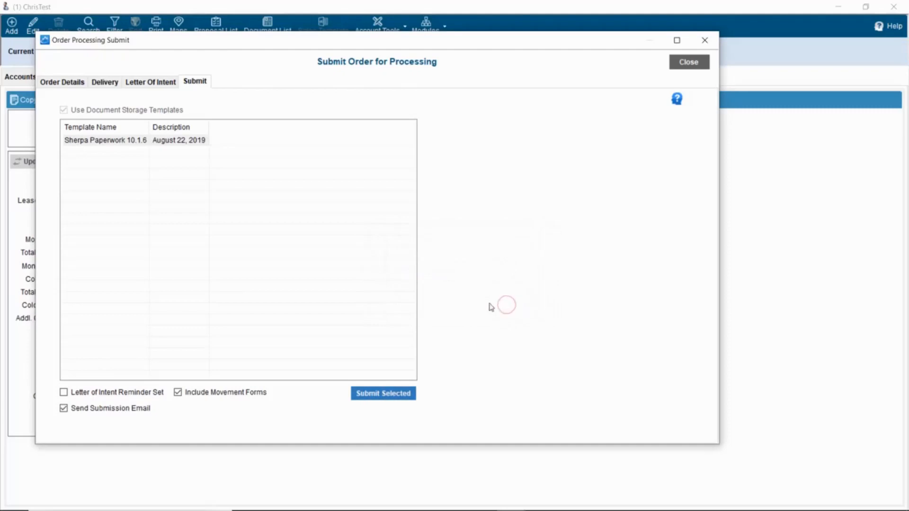
click(687, 66)
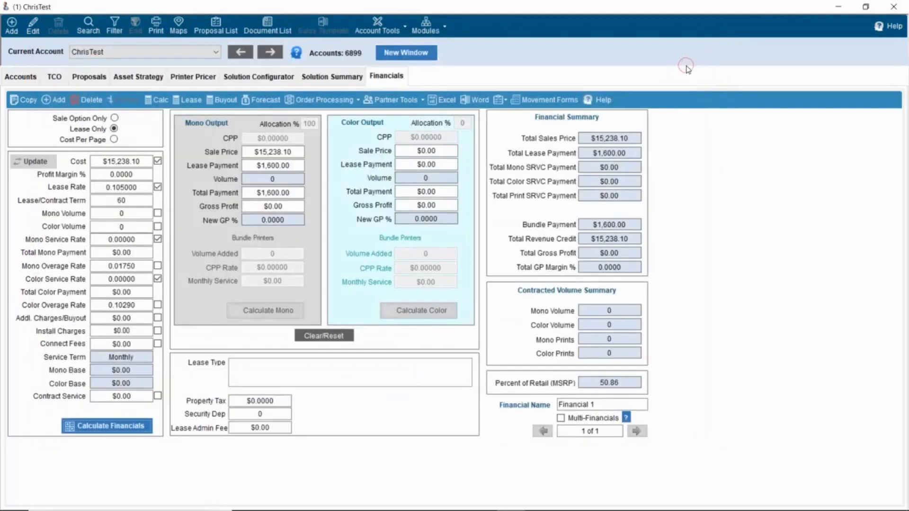
- Close the account window and Calculator, then sort the Orders Queue by Change Date
click(893, 11)
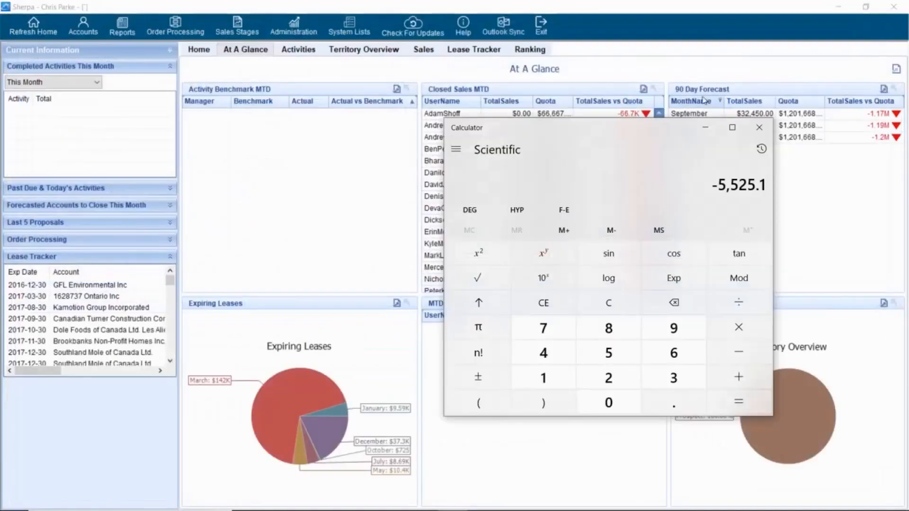
click(758, 125)
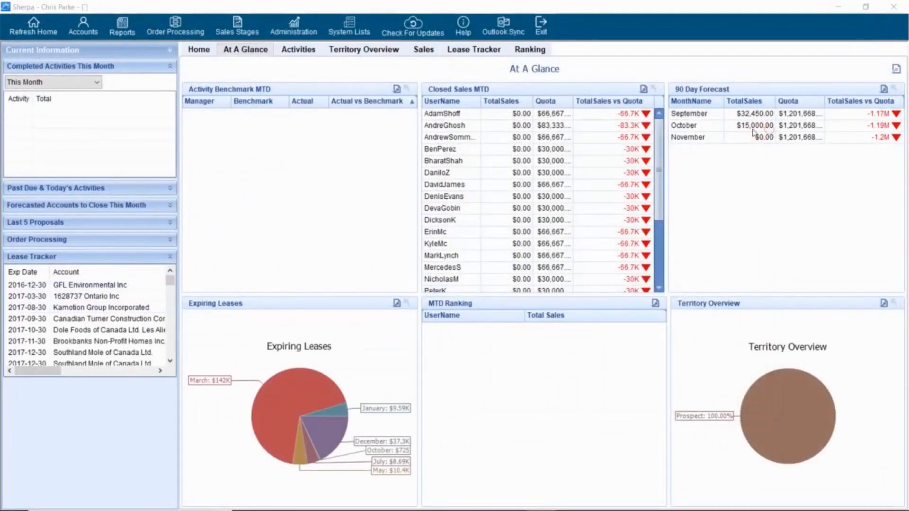
click(171, 31)
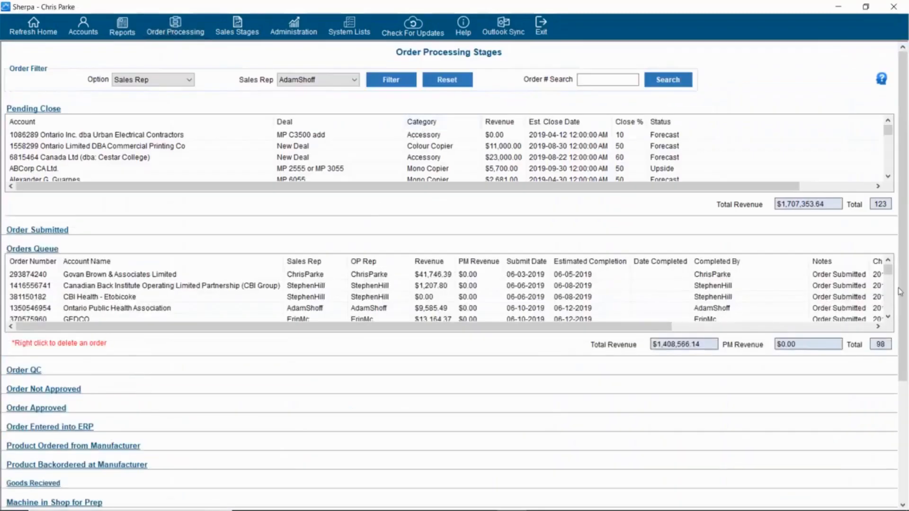
drag(601, 327, 335, 332)
click(776, 268)
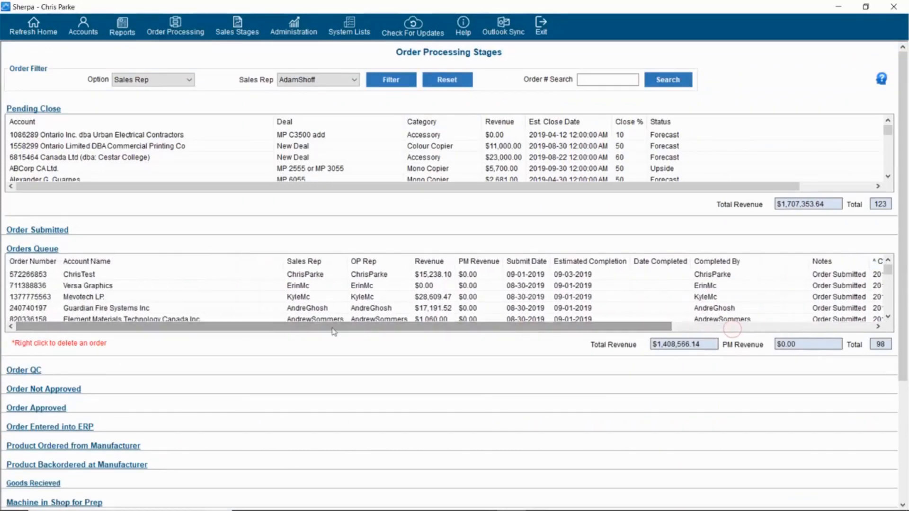
- Open the newly submitted ChrisTest order and its paperwork workbook
click(104, 279)
double_click(103, 280)
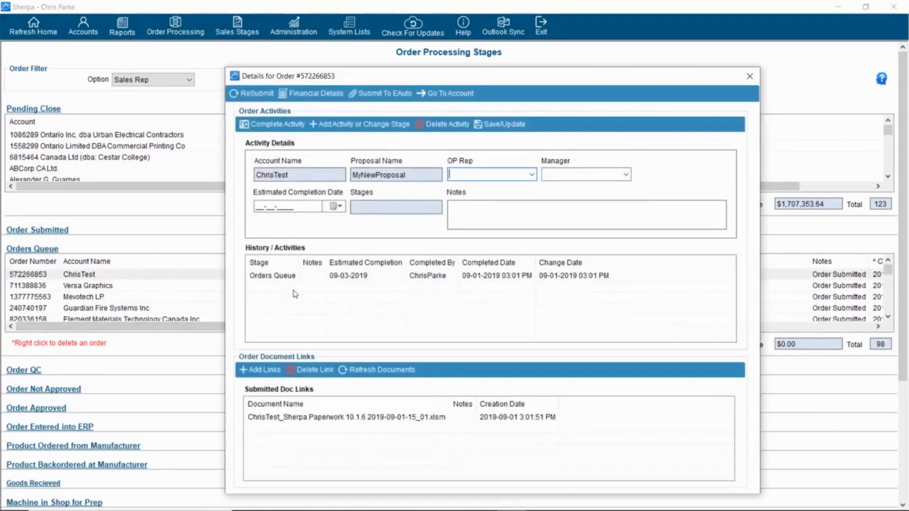
click(368, 423)
double_click(367, 421)
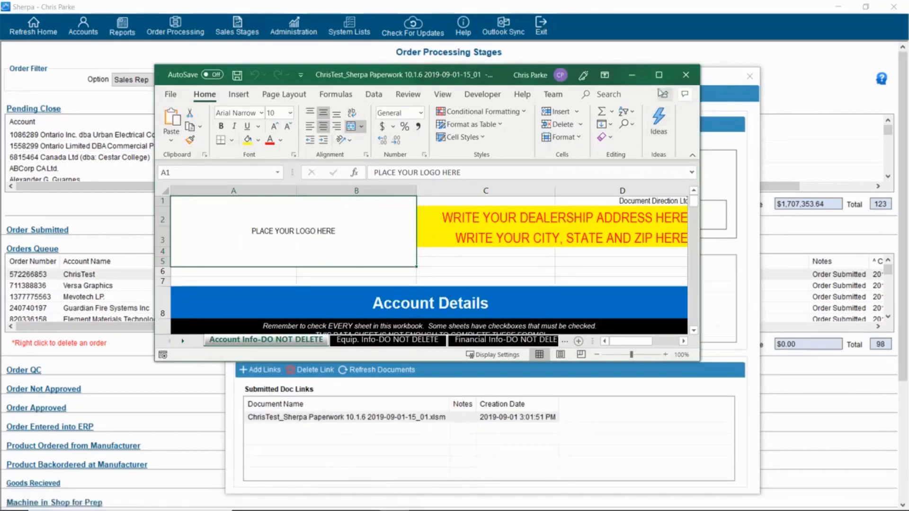
- Maximize Excel, choose Lease on the Order Checklist sheet, and view the Lease Price Model 2.0 sheet
click(659, 74)
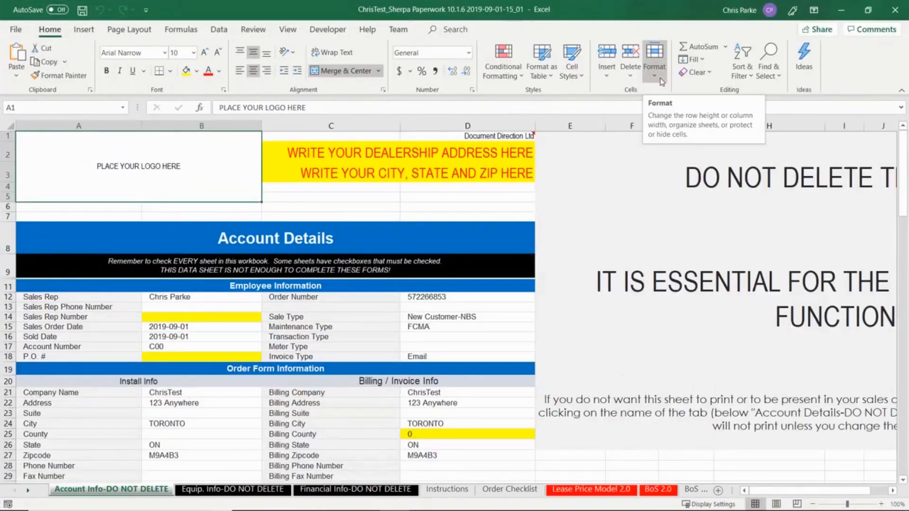
click(499, 488)
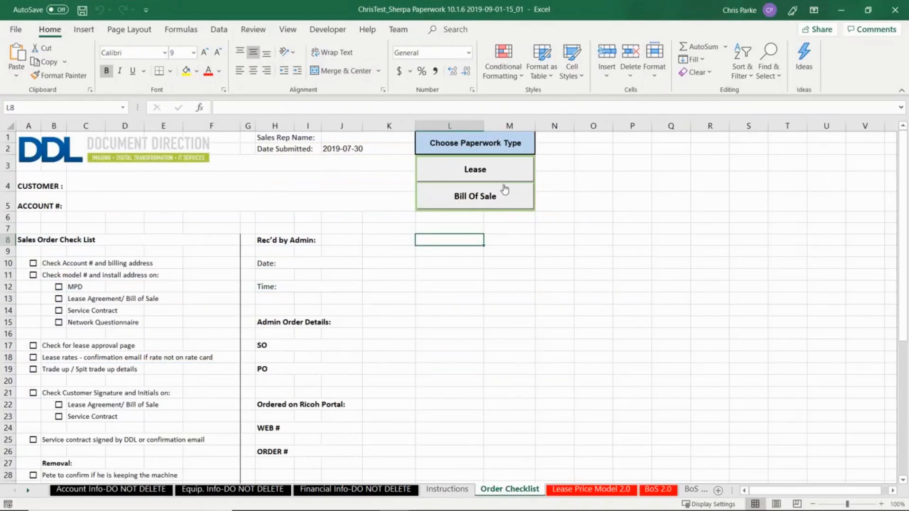
click(503, 171)
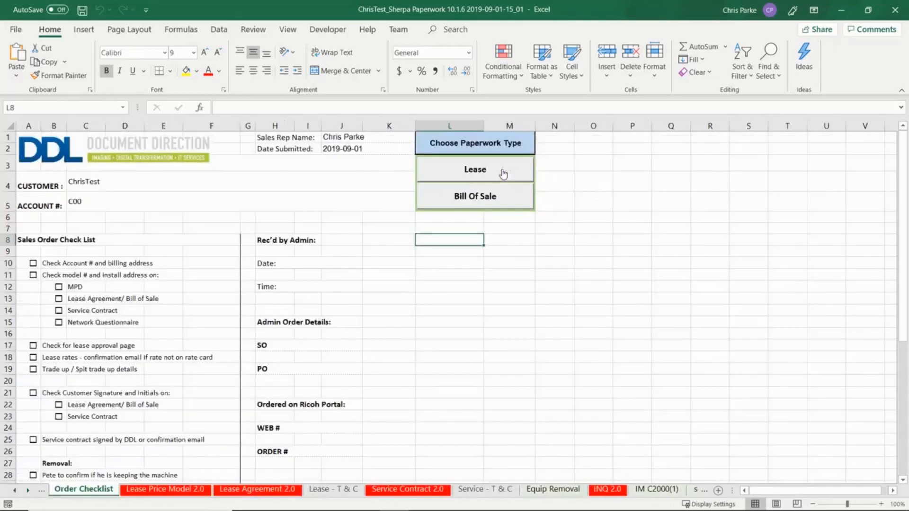
click(177, 492)
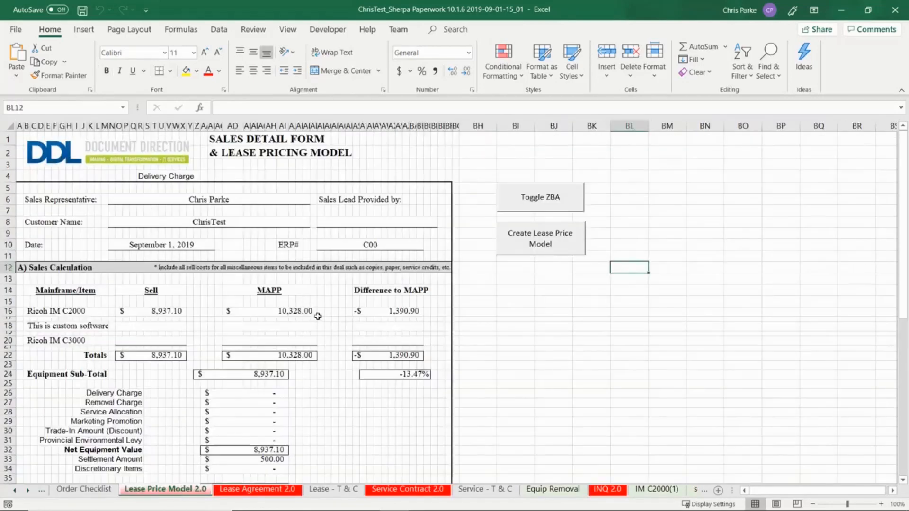
- Inspect the Total Amount Financed payment formula and rows 18–20 of the sales calculation
scroll(317, 315, down, 2)
scroll(279, 325, down, 4)
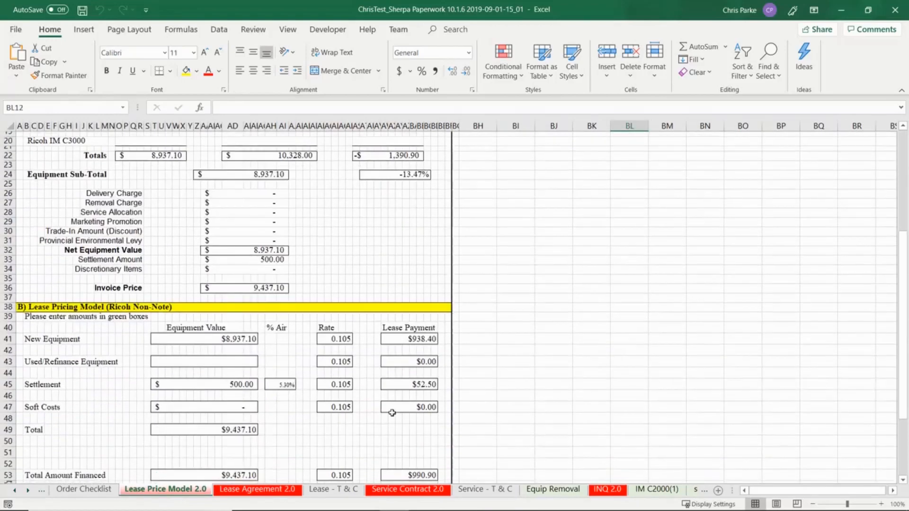
scroll(403, 383, down, 2)
click(407, 425)
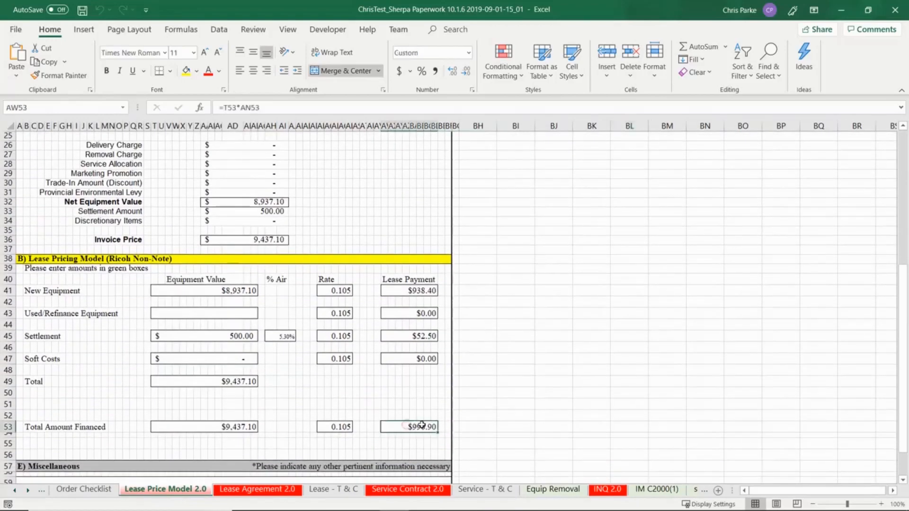
scroll(331, 327, up, 6)
drag(156, 252, 411, 267)
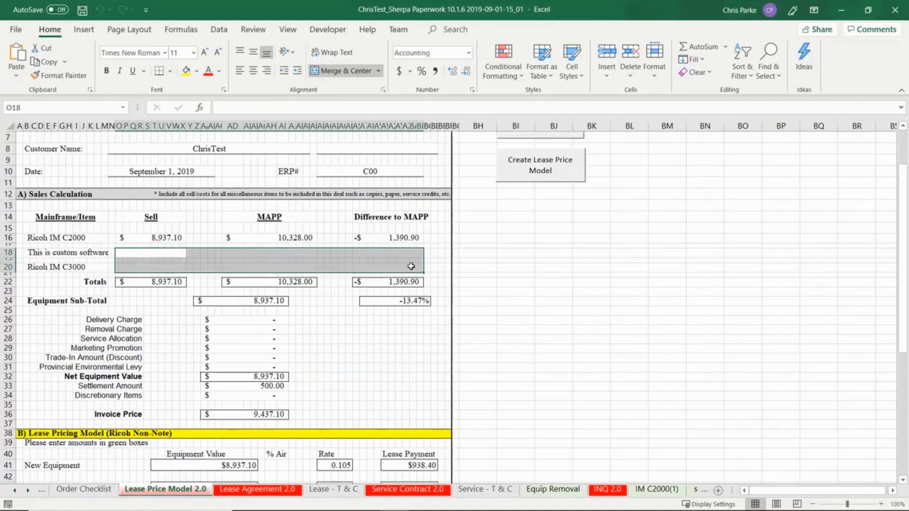
click(584, 290)
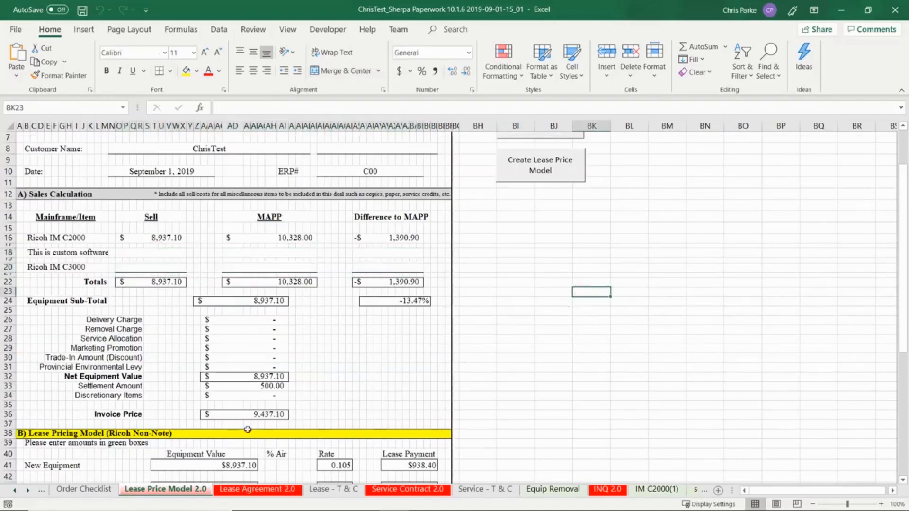
- Unhide the Equip. Info-DO NOT DELETE sheet from the sheet-tab menu
right_click(132, 491)
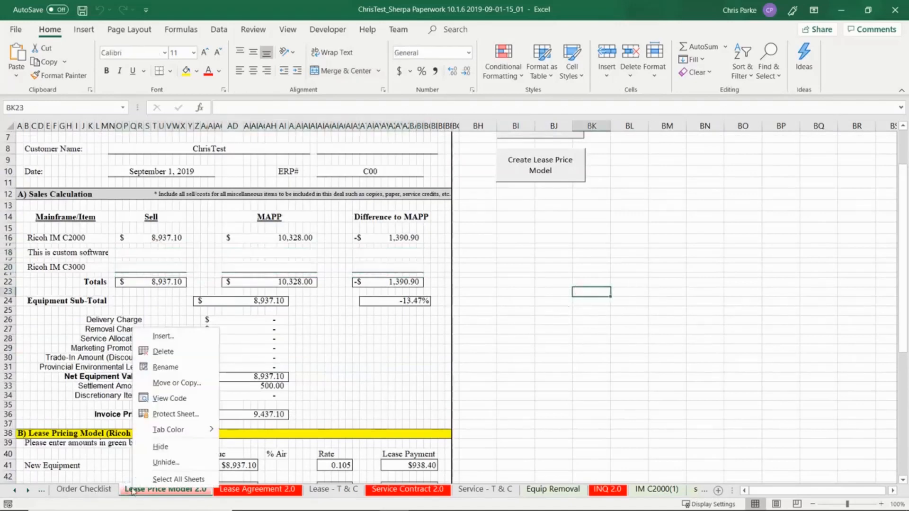
click(162, 463)
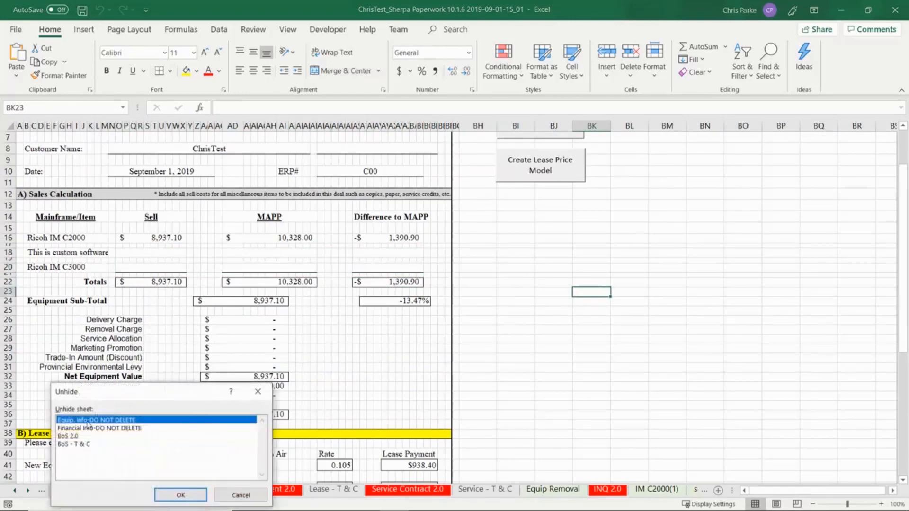
click(167, 494)
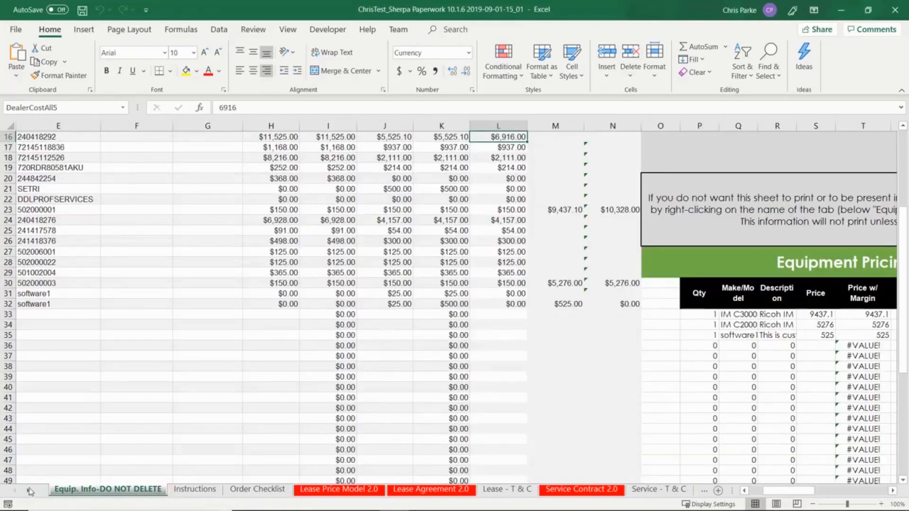
- Check the Ricoh IM C3000 description and move the IM C3000(3) sheet before IM C2000(1)
drag(795, 492, 783, 493)
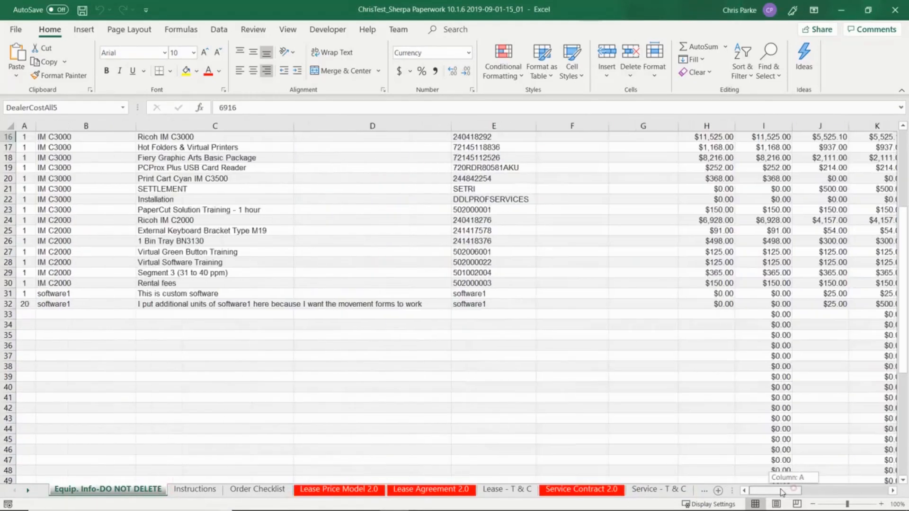
scroll(350, 367, up, 2)
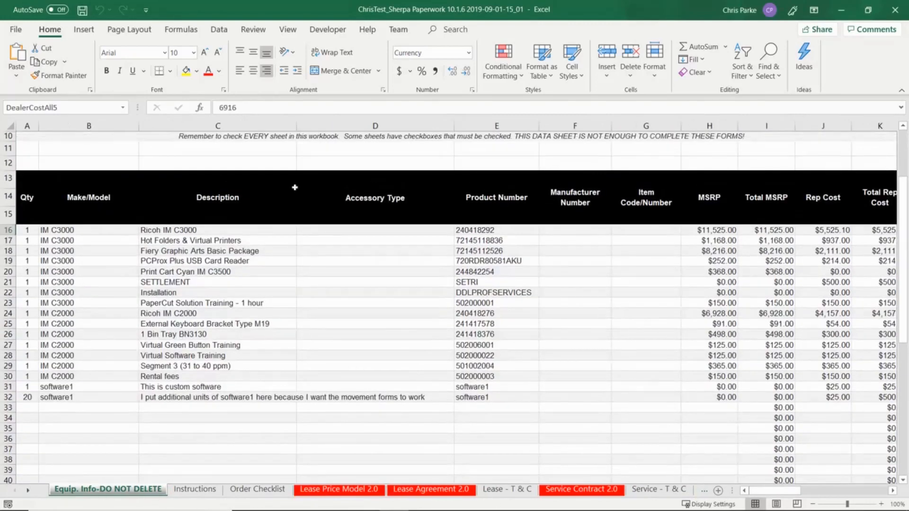
click(236, 229)
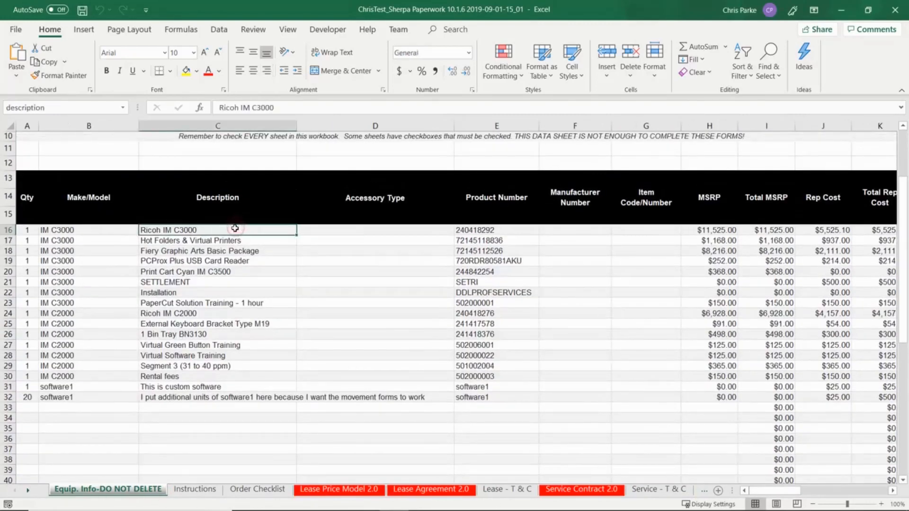
click(30, 490)
click(30, 491)
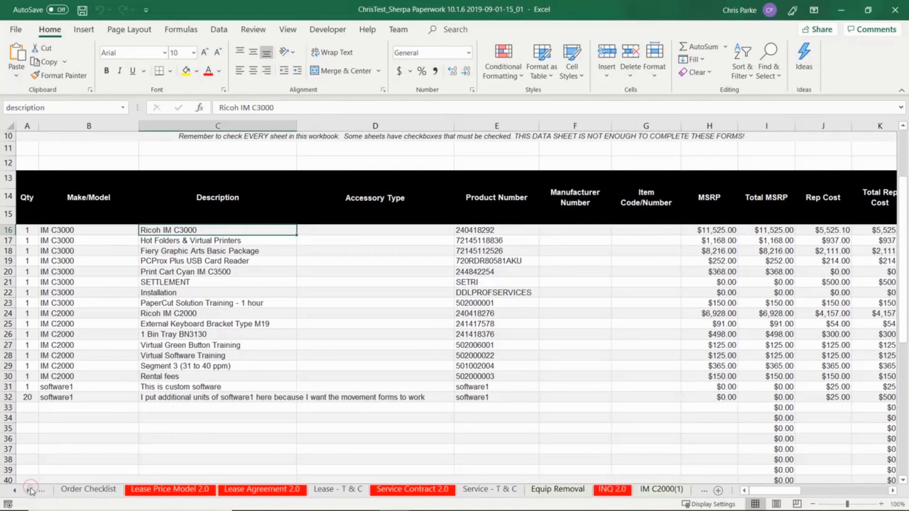
click(30, 491)
click(30, 491)
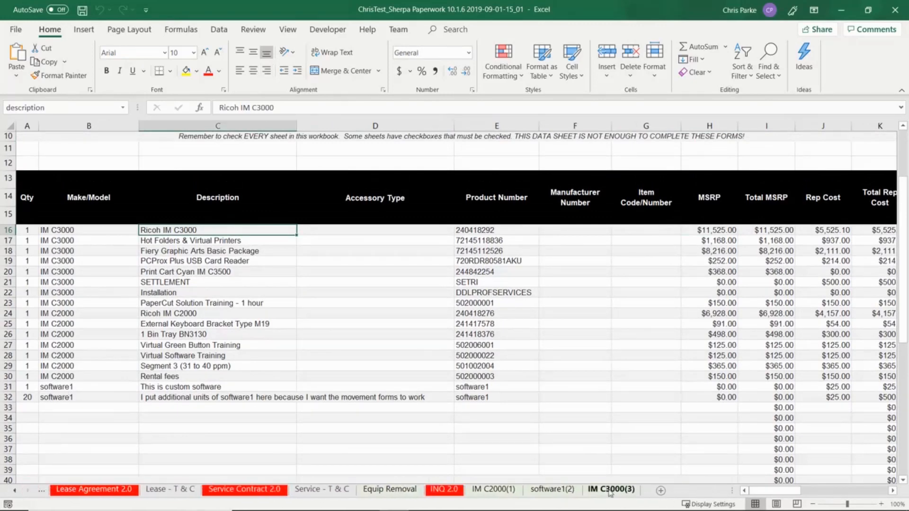
click(611, 491)
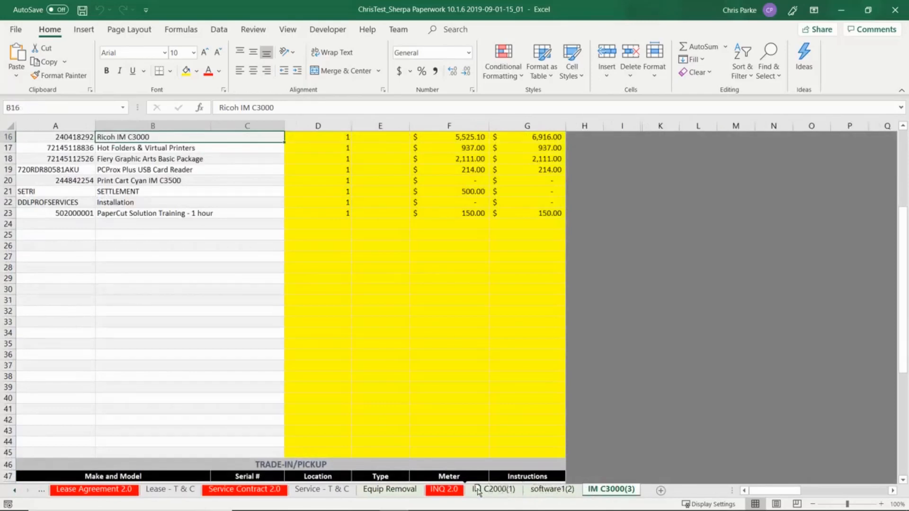
drag(477, 492, 479, 492)
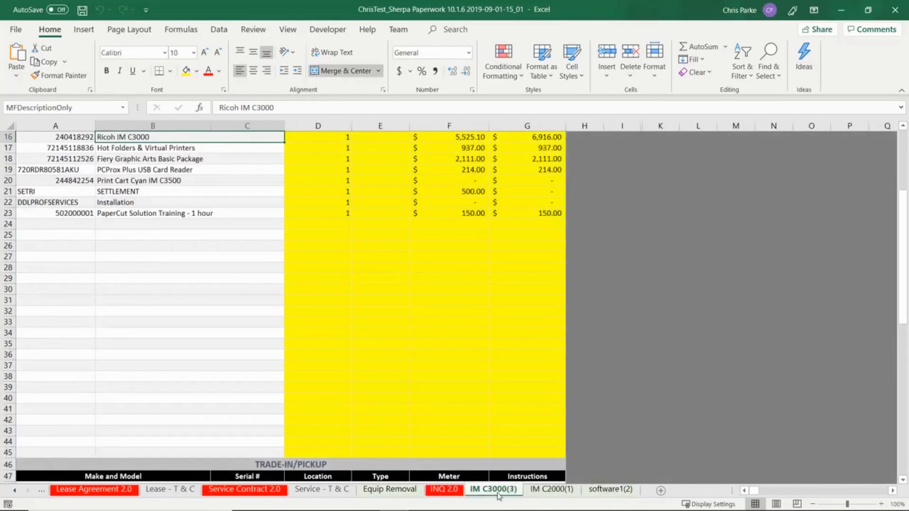
- Compare the Ricoh IM C2000 line on Equip. Info with the IM C2000(1) sheet
click(14, 490)
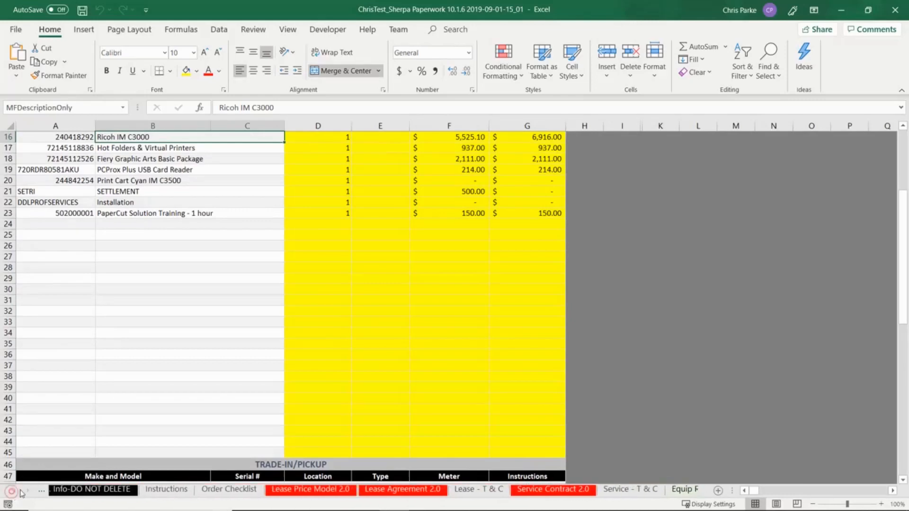
click(22, 492)
click(136, 489)
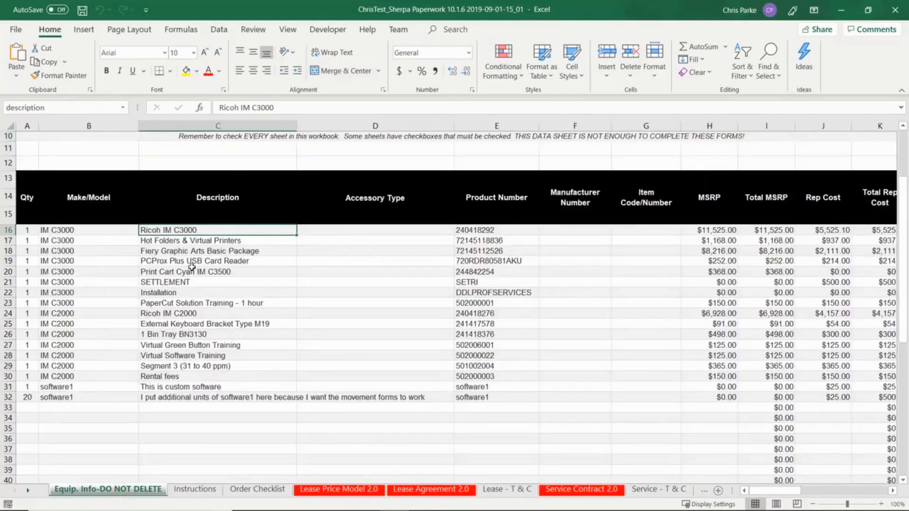
click(195, 312)
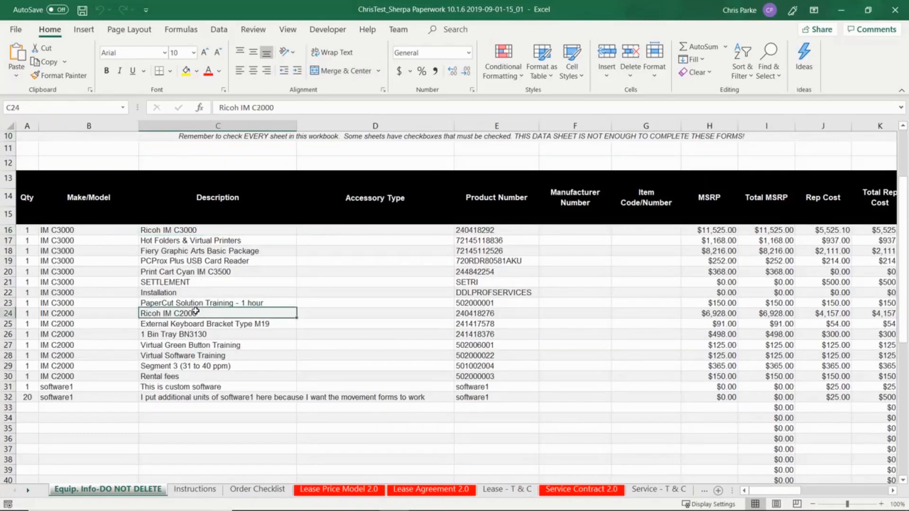
click(28, 492)
click(29, 492)
click(29, 491)
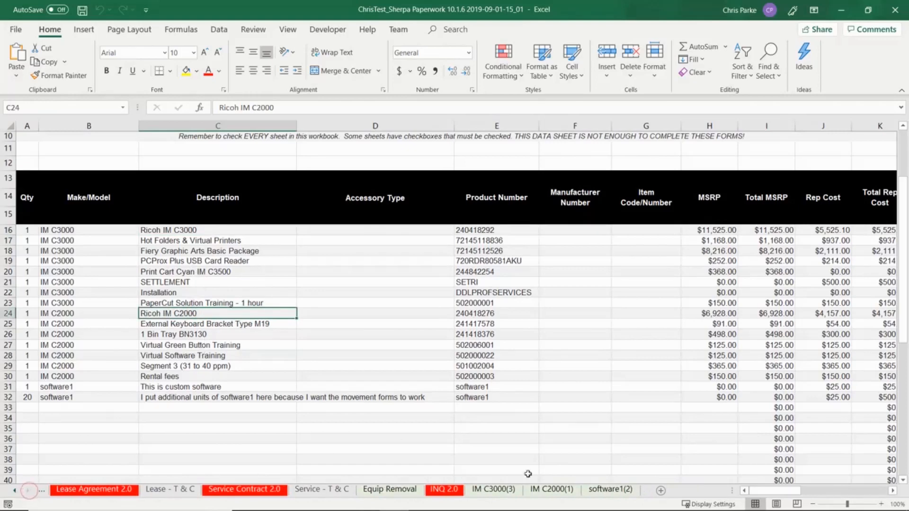
click(552, 490)
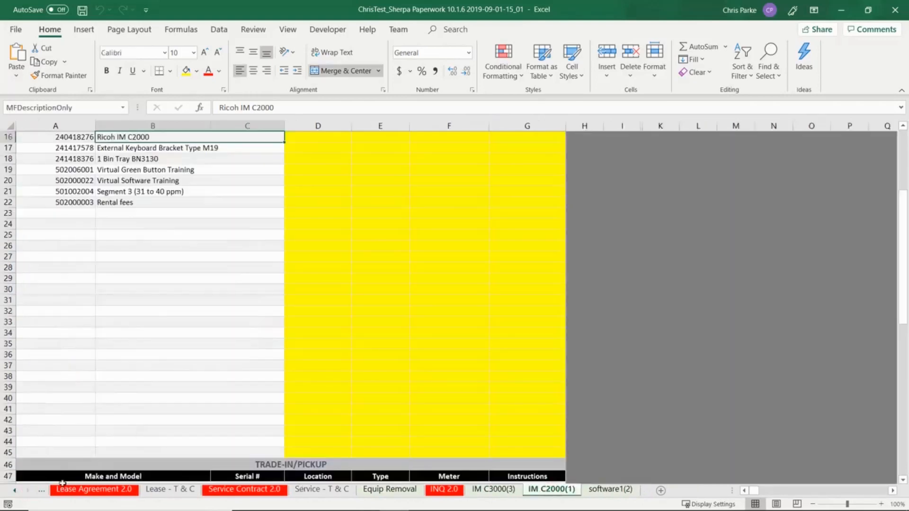
- Check the custom software line, then total the IM C3000(3) quantities and prices
click(15, 491)
click(16, 491)
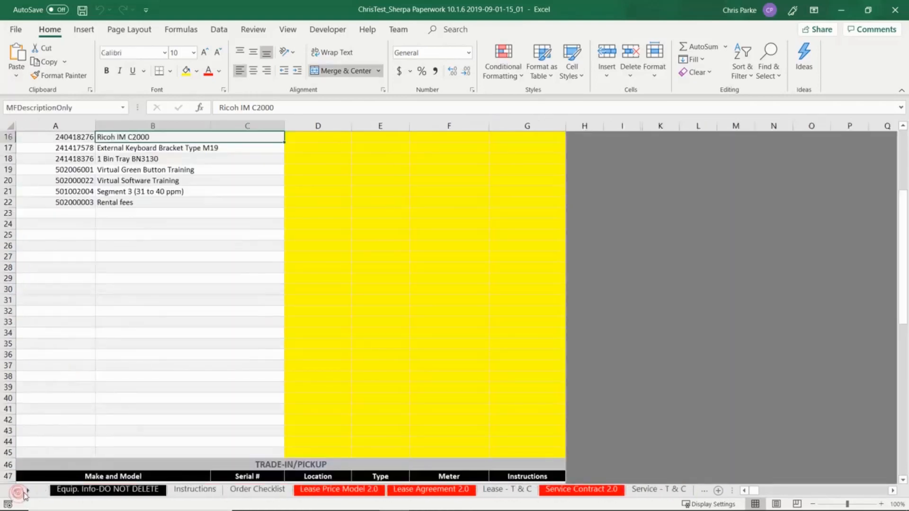
click(77, 493)
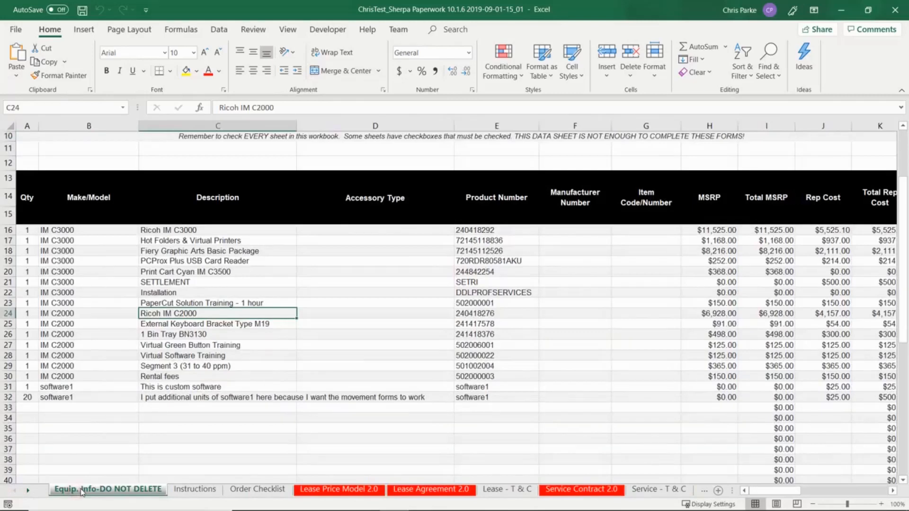
click(208, 388)
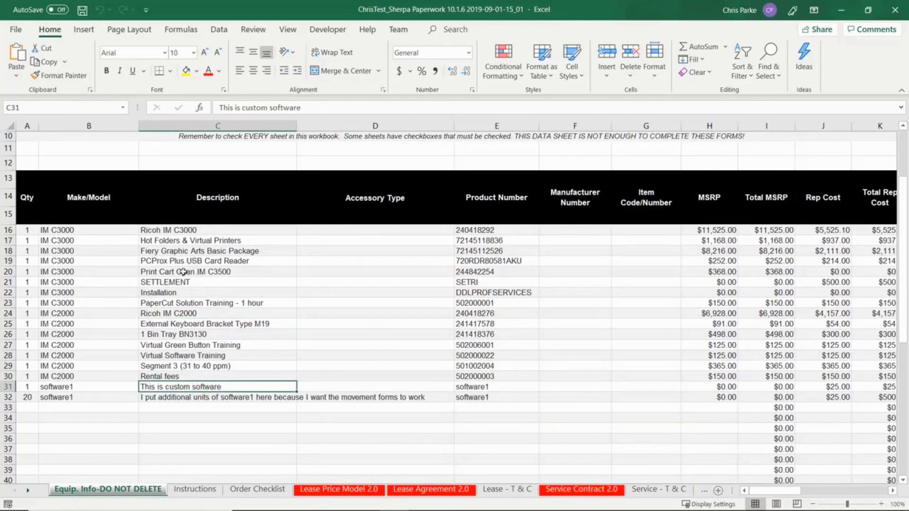
click(31, 491)
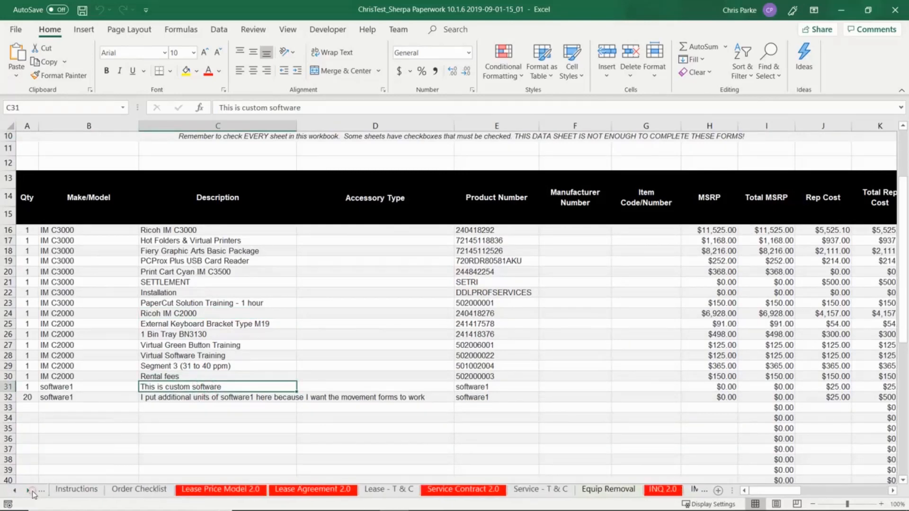
click(31, 491)
click(32, 492)
click(586, 492)
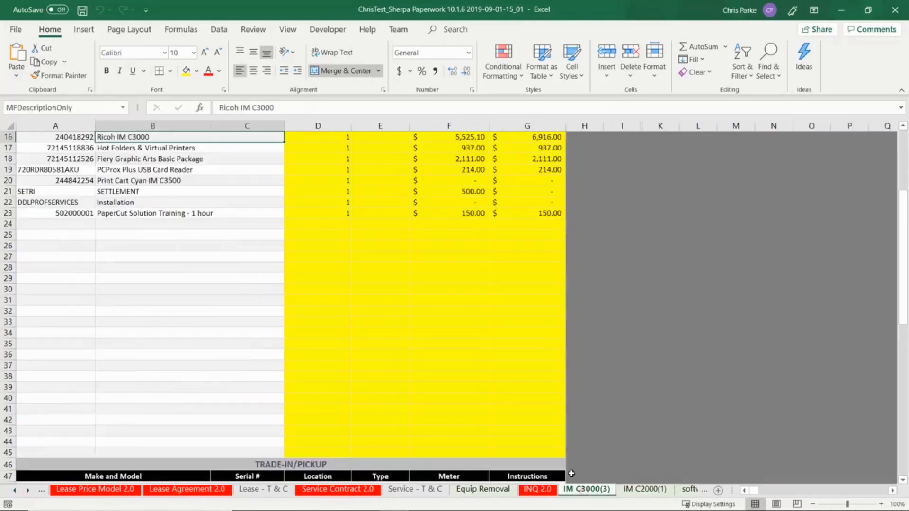
scroll(419, 335, up, 4)
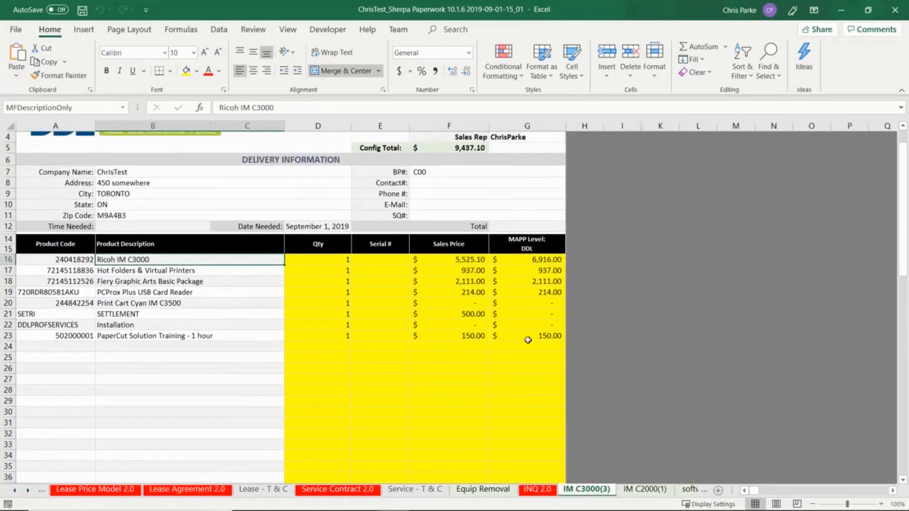
drag(528, 339, 317, 260)
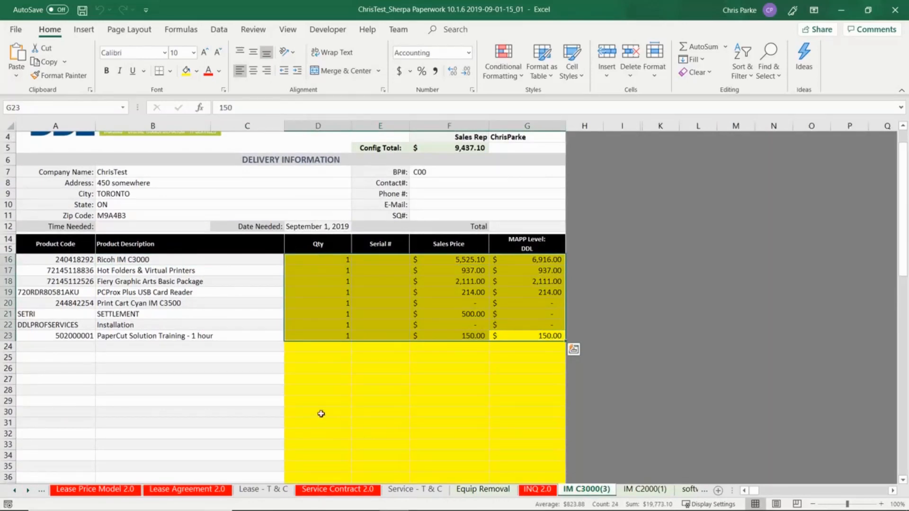
click(321, 414)
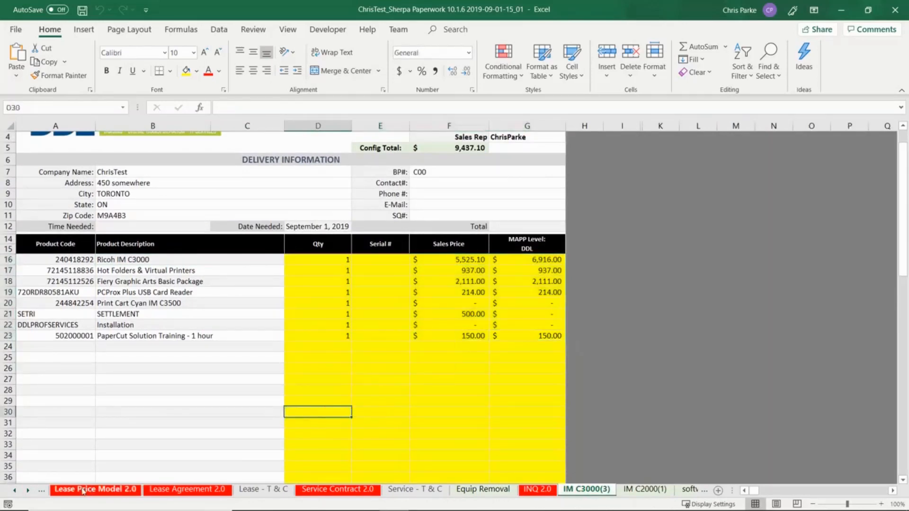
- Check the empty quantity/price areas D16:G24 on IM C2000(1) and D16:G20 on software1(2)
click(15, 491)
click(28, 491)
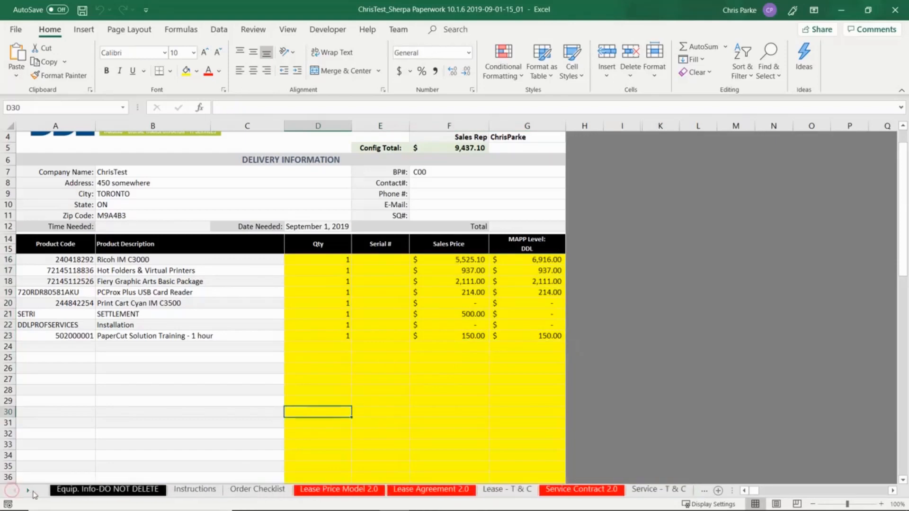
click(552, 489)
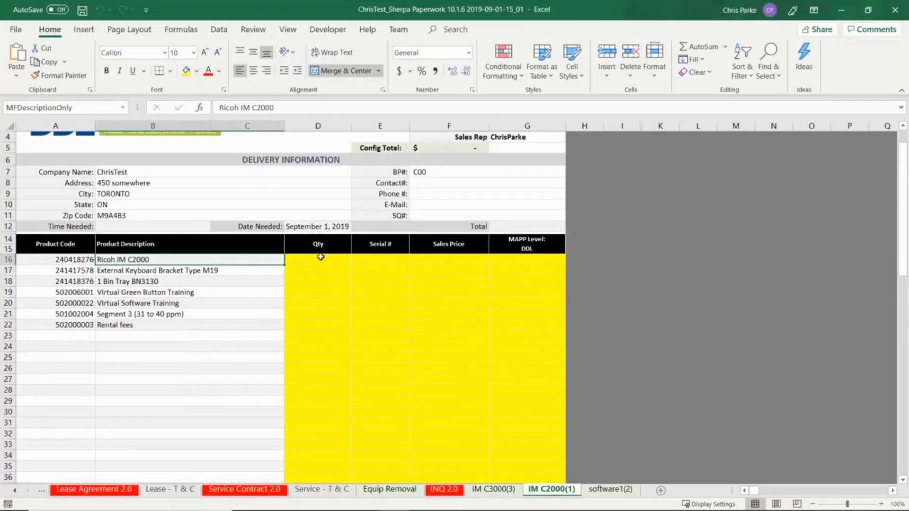
drag(320, 257, 537, 346)
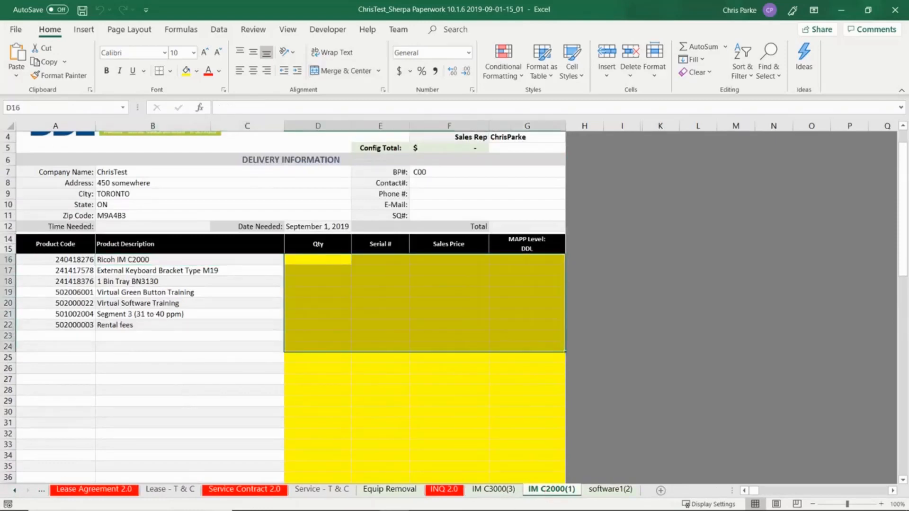
click(610, 490)
scroll(407, 328, up, 4)
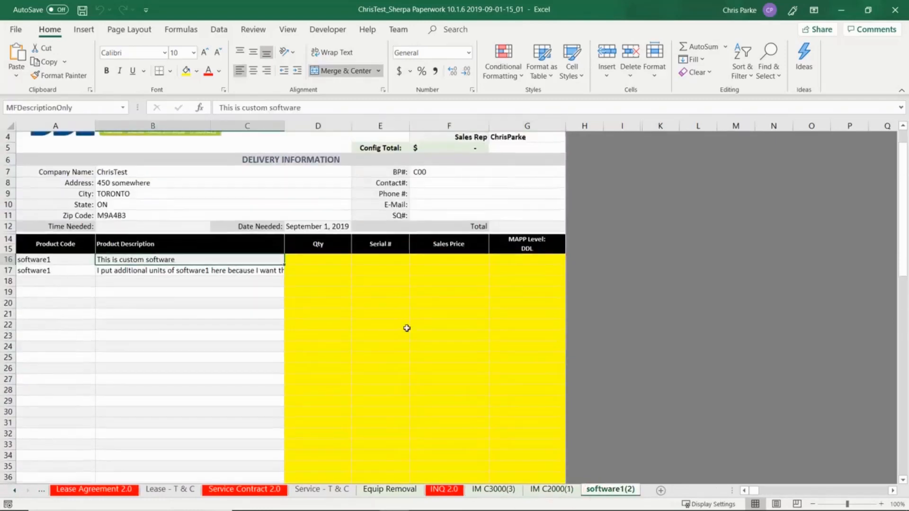
mouse_move(318, 265)
mouse_down()
mouse_move(390, 289)
mouse_move(523, 305)
mouse_up()
- Compare the two software1 descriptions and product numbers with the software1(2) product codes
click(17, 491)
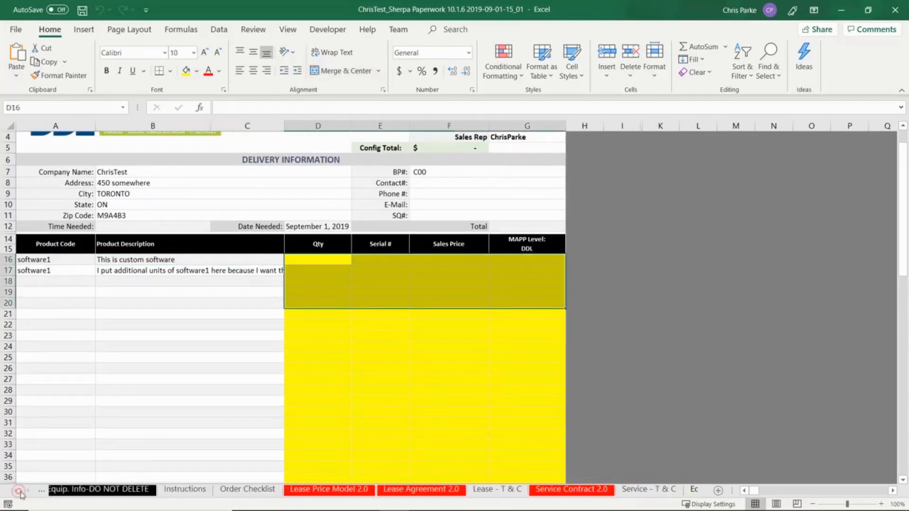
click(95, 494)
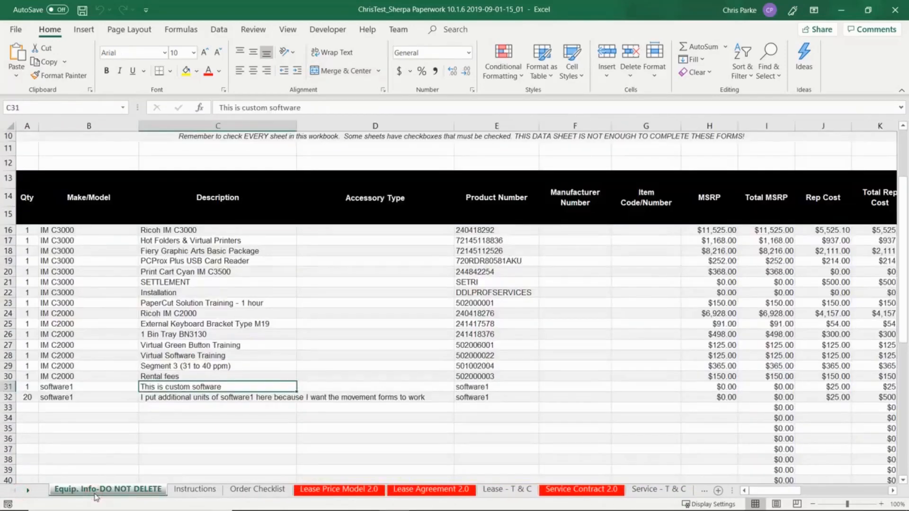
click(167, 429)
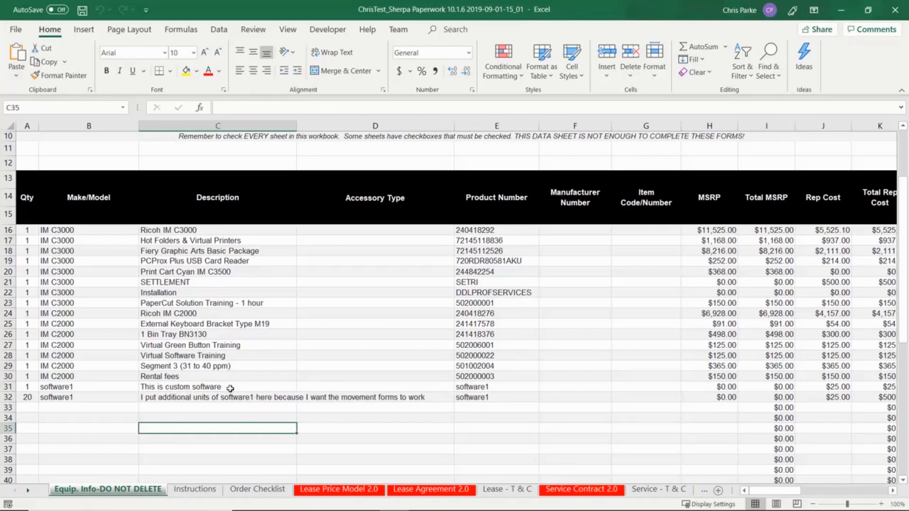
click(28, 491)
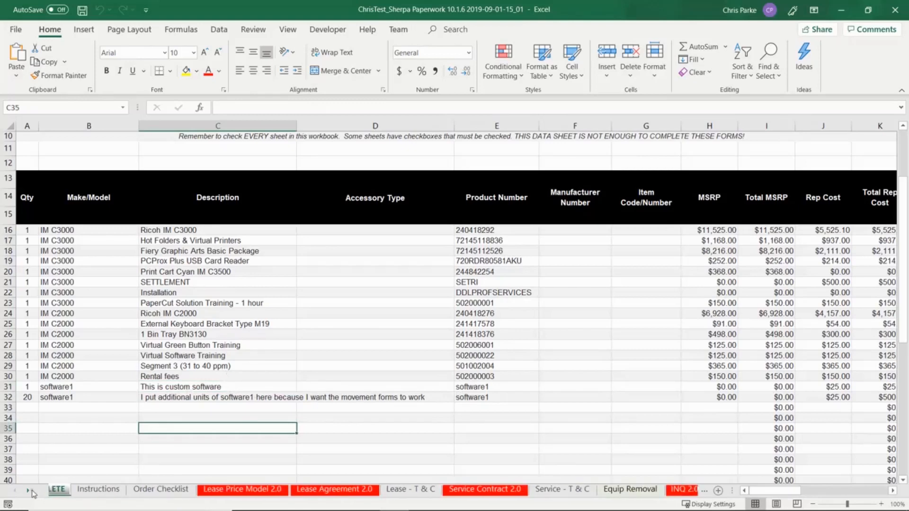
click(28, 491)
click(29, 491)
click(28, 491)
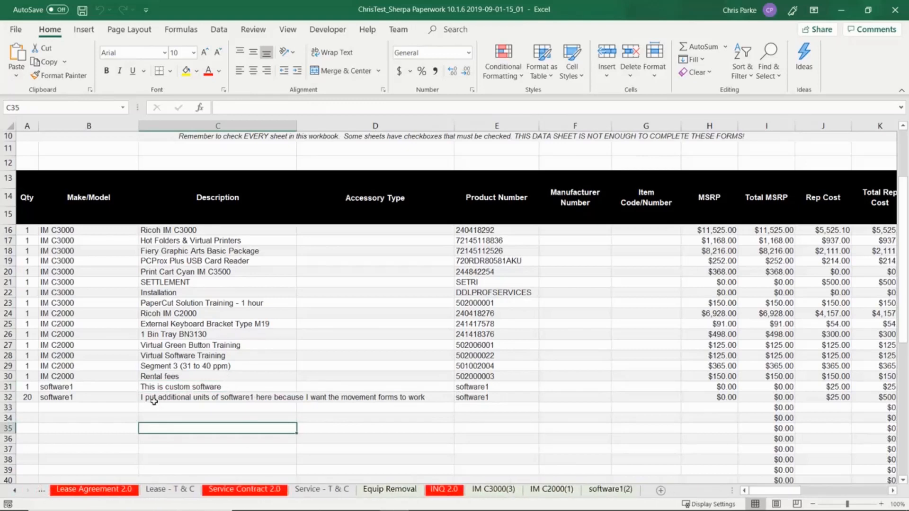
drag(176, 391, 179, 399)
drag(483, 389, 484, 399)
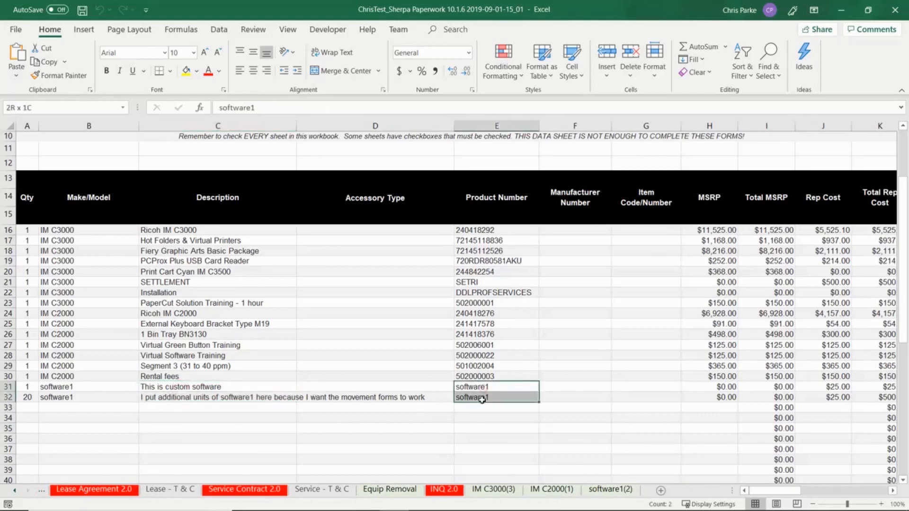
click(610, 489)
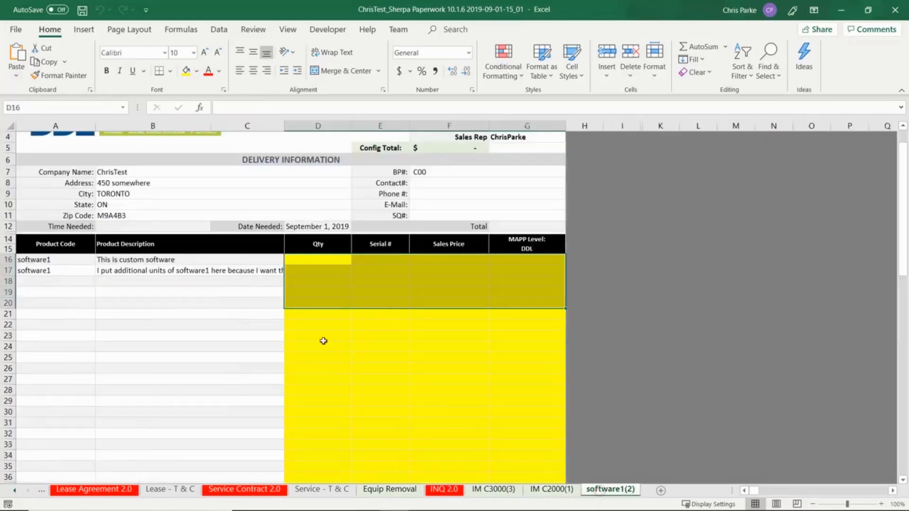
click(198, 268)
click(37, 262)
drag(37, 262, 37, 271)
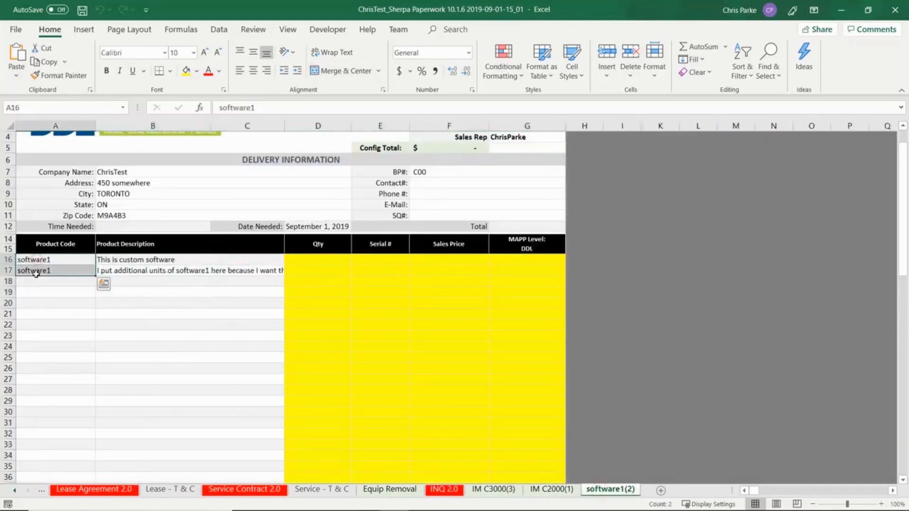
- Check the M19 keyboard bracket, BN3130 bin tray and Virtual Green Button Training lines against Equip. Info
click(552, 490)
click(176, 272)
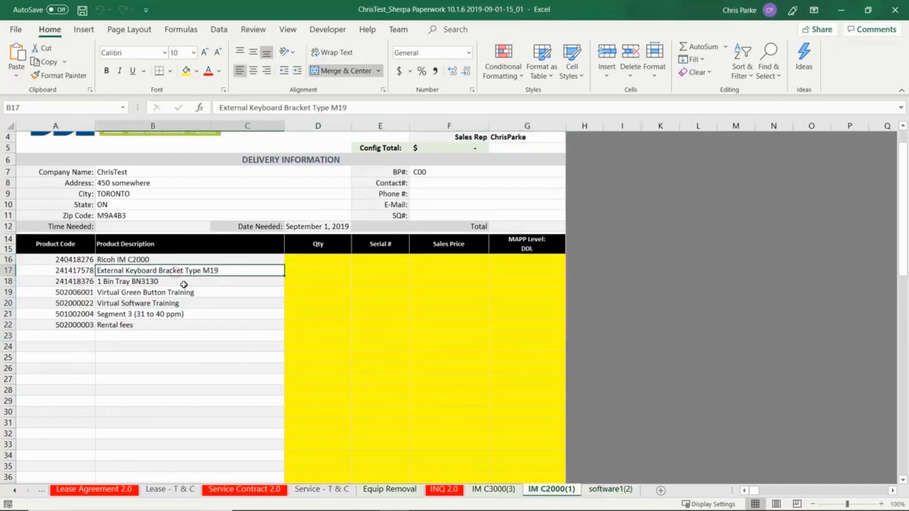
click(183, 283)
click(195, 293)
click(15, 491)
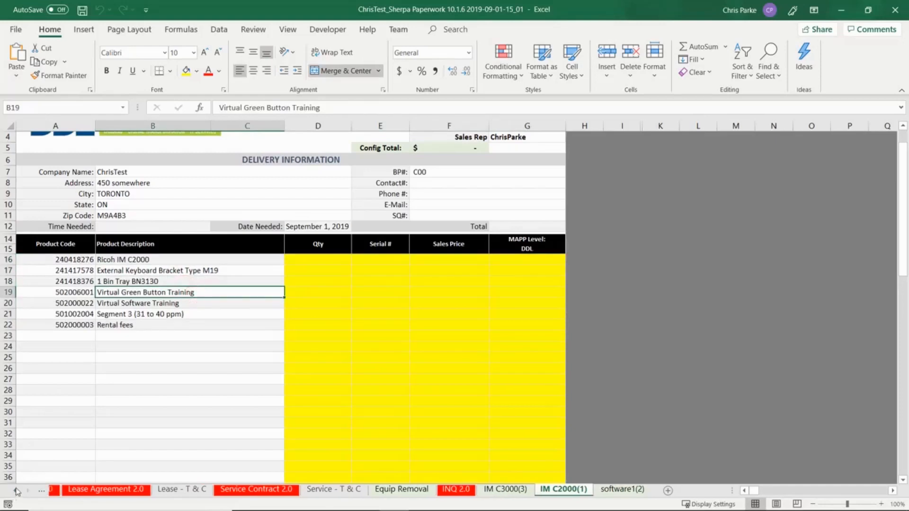
click(96, 488)
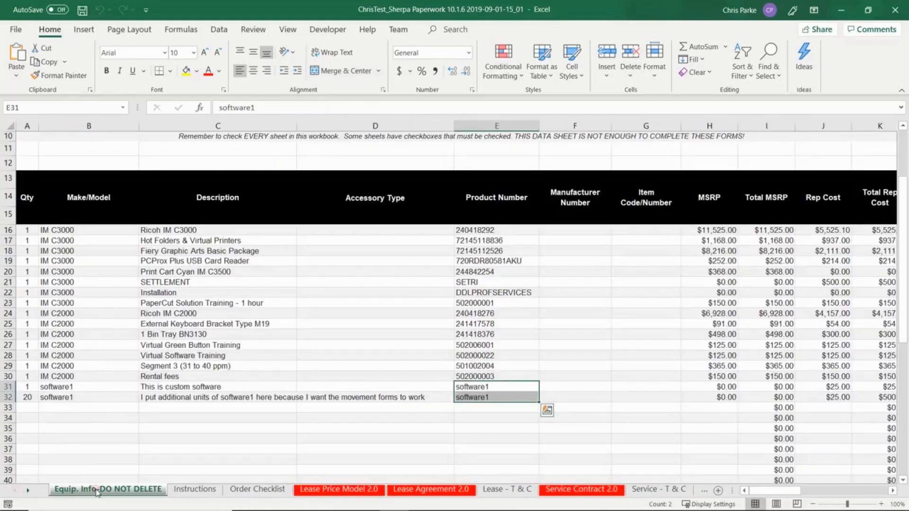
click(188, 323)
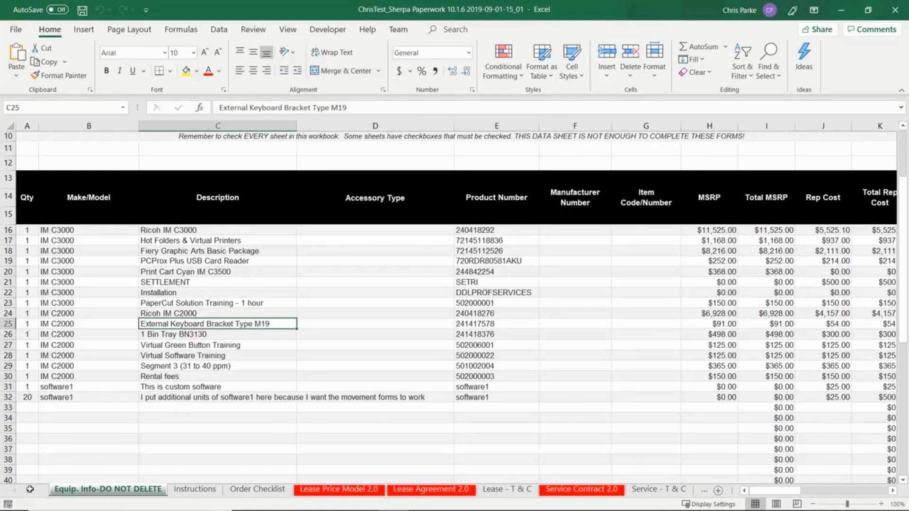
- Revisit the IM C2000(1) sheet, then go to the Order Checklist sheet
click(30, 491)
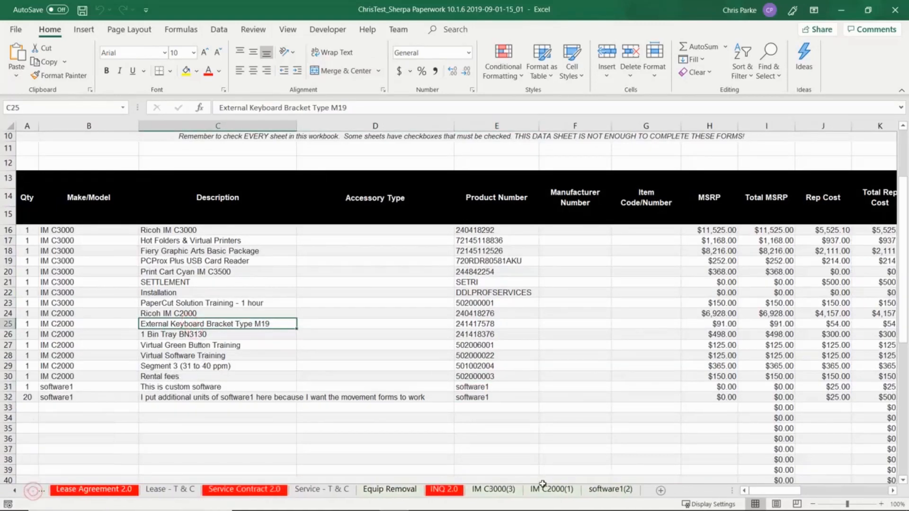
click(551, 490)
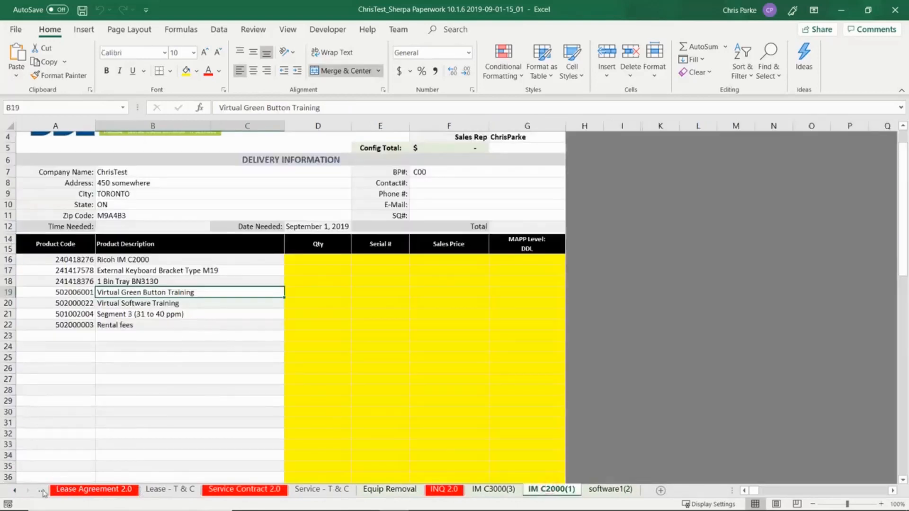
click(15, 492)
click(15, 491)
click(15, 491)
click(246, 490)
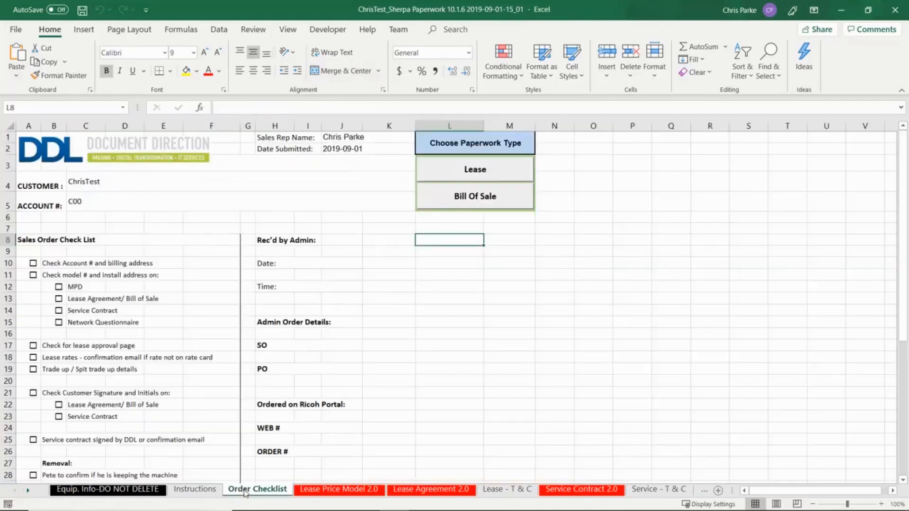
- Pick Lease as the paperwork type and view the Lease Price Model 2.0 sheet totalling $14,738.10
click(457, 172)
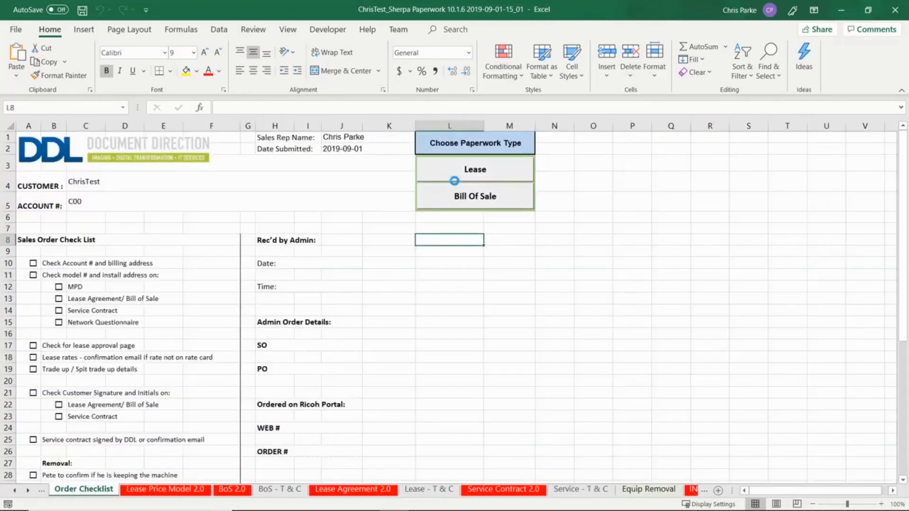
click(189, 494)
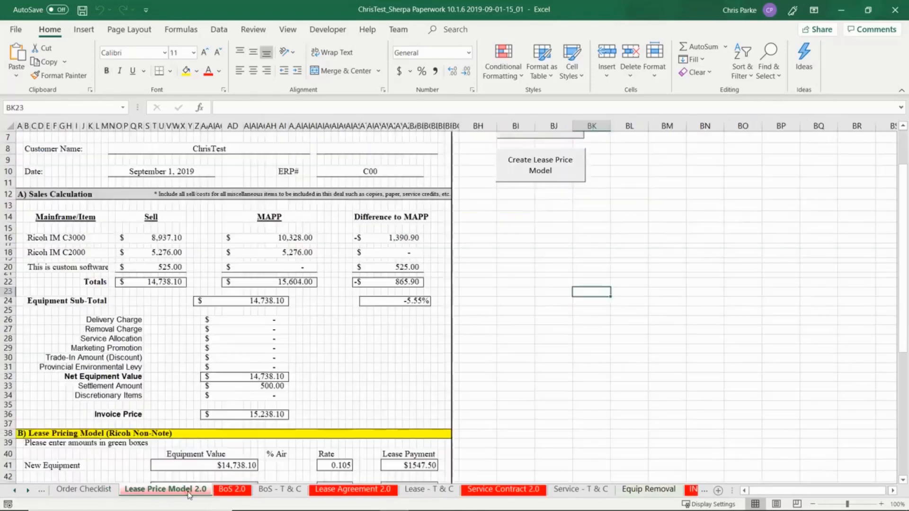
- Enter a $525.00 MAPP for the custom software after reviewing the IM C3000 and IM C2000 rows
drag(160, 240, 402, 238)
drag(164, 251, 403, 253)
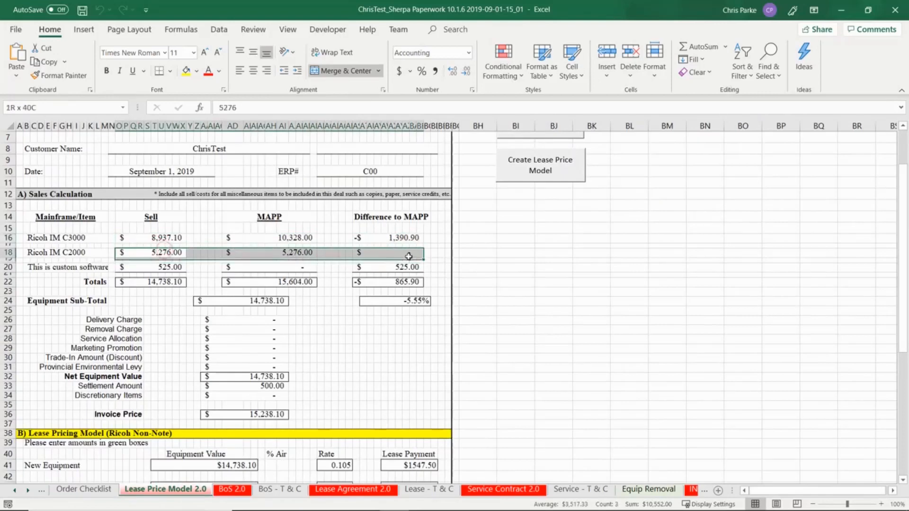
click(163, 268)
click(275, 267)
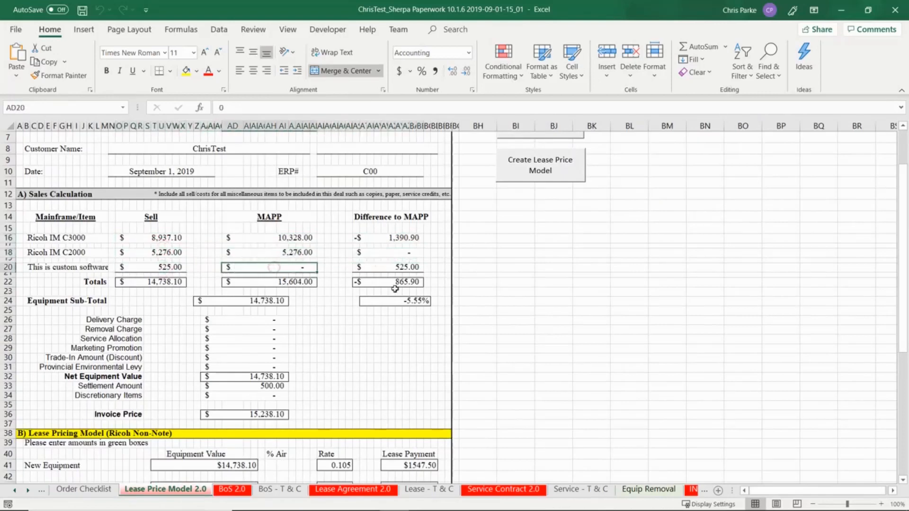
text(525)
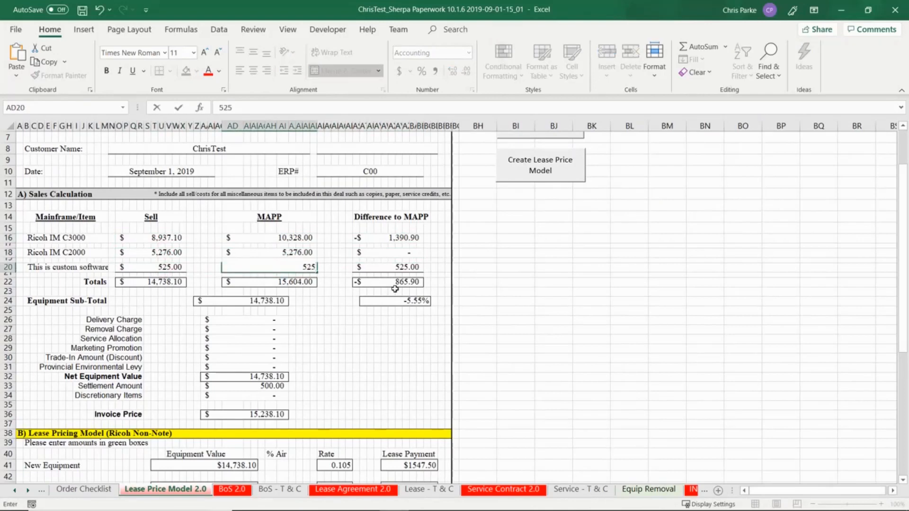
key(Return)
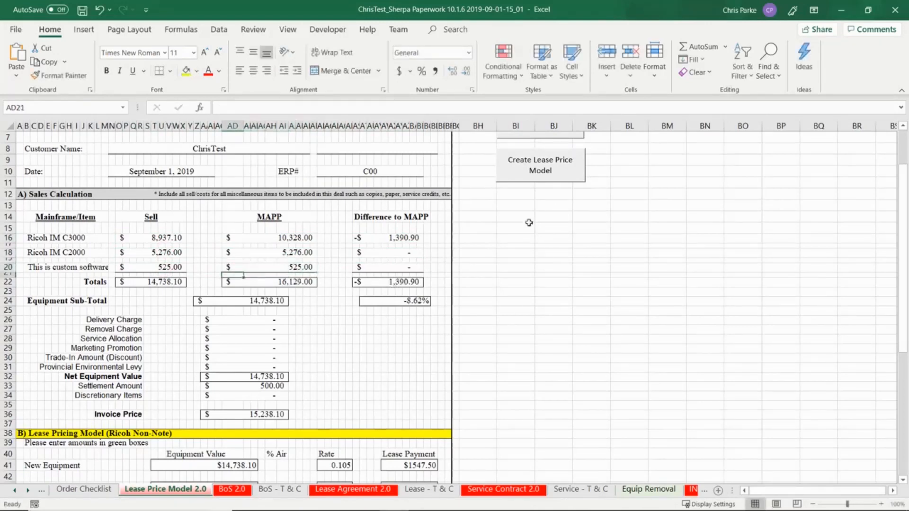
- Verify the $1600.00 lease payment on $15,238.10 financed at a 0.105 rate
scroll(529, 223, down, 2)
scroll(426, 214, down, 2)
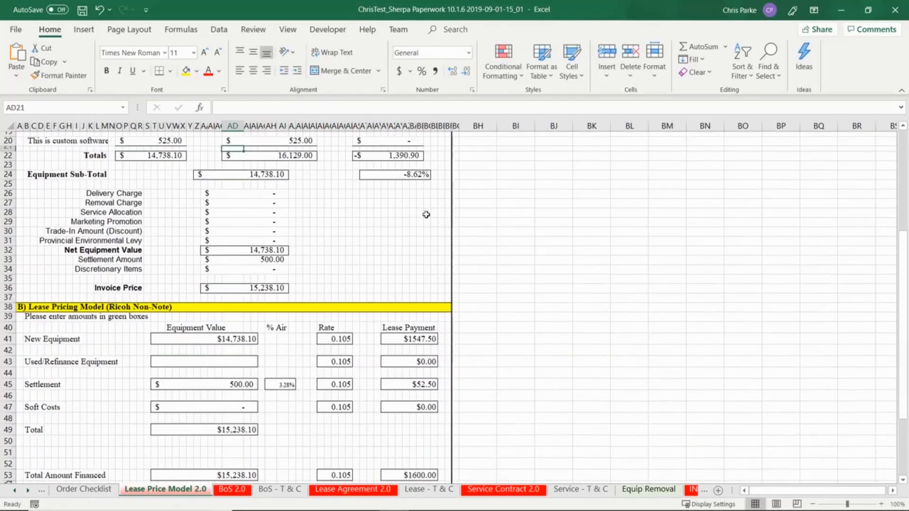
scroll(372, 221, down, 2)
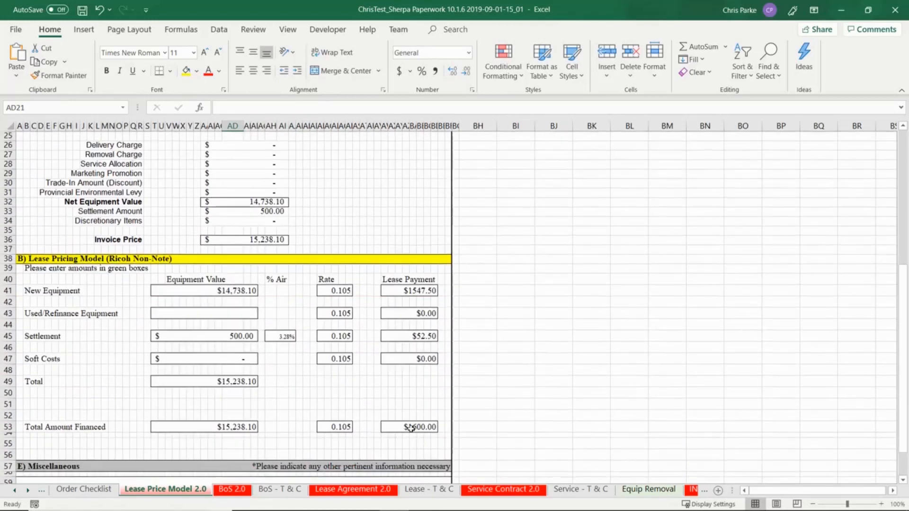
click(410, 427)
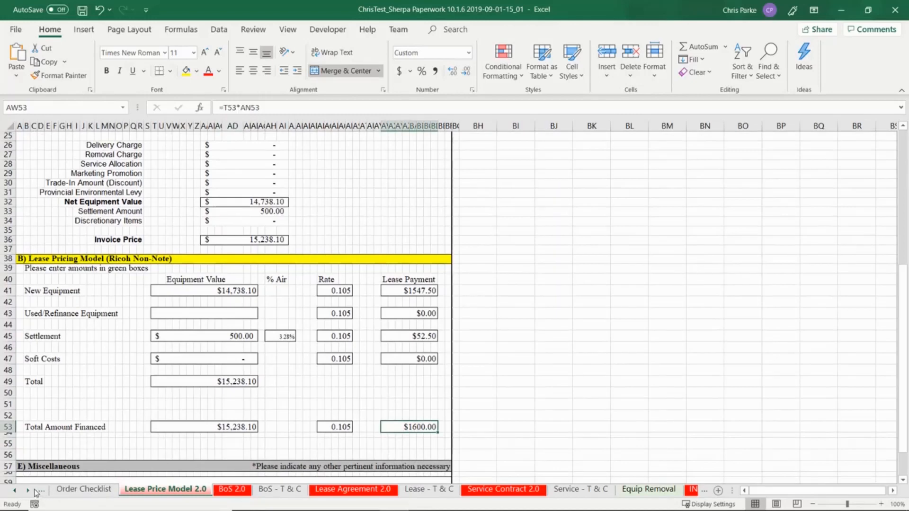
click(14, 491)
click(15, 491)
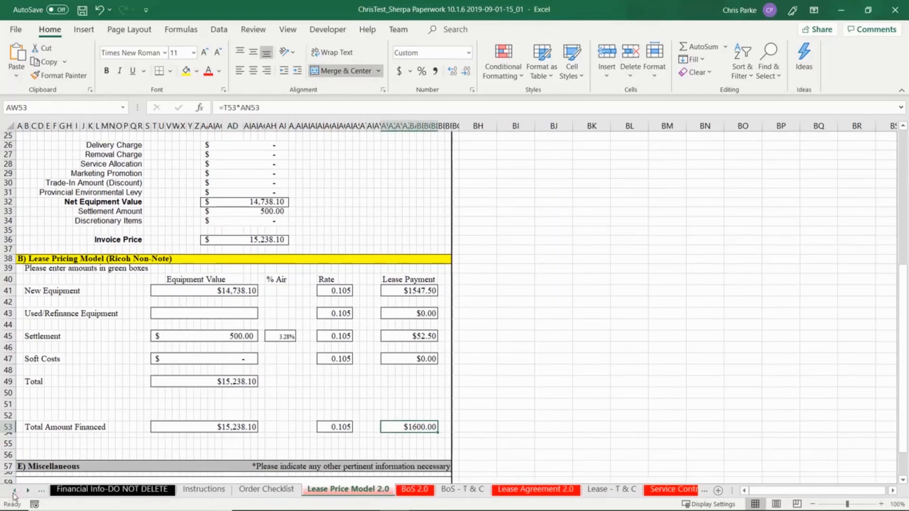
- Review the Instructions, BoS 2.0, Lease Agreement 2.0 and BoS - T & C sheets
click(203, 490)
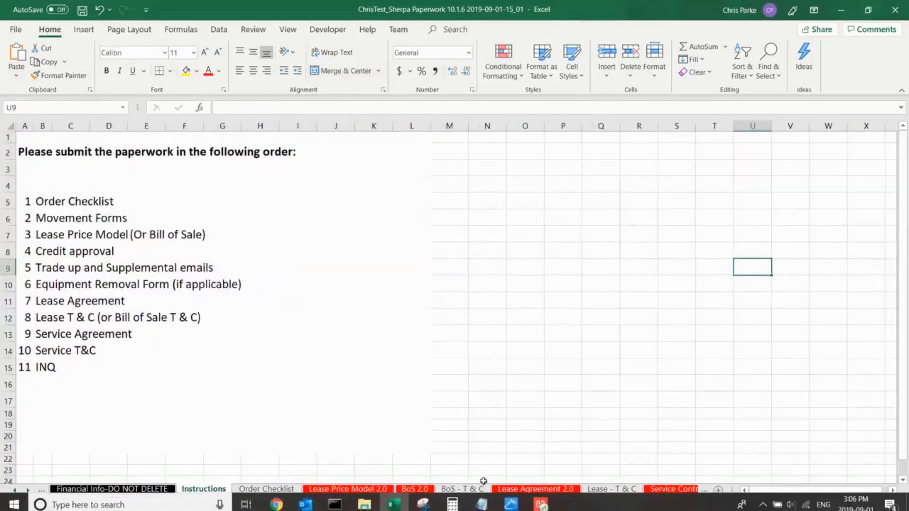
click(450, 437)
click(420, 489)
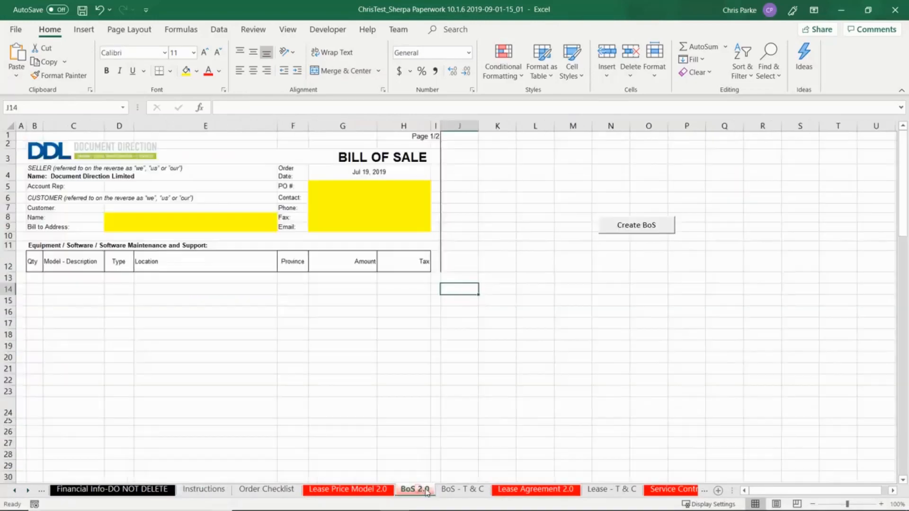
click(535, 490)
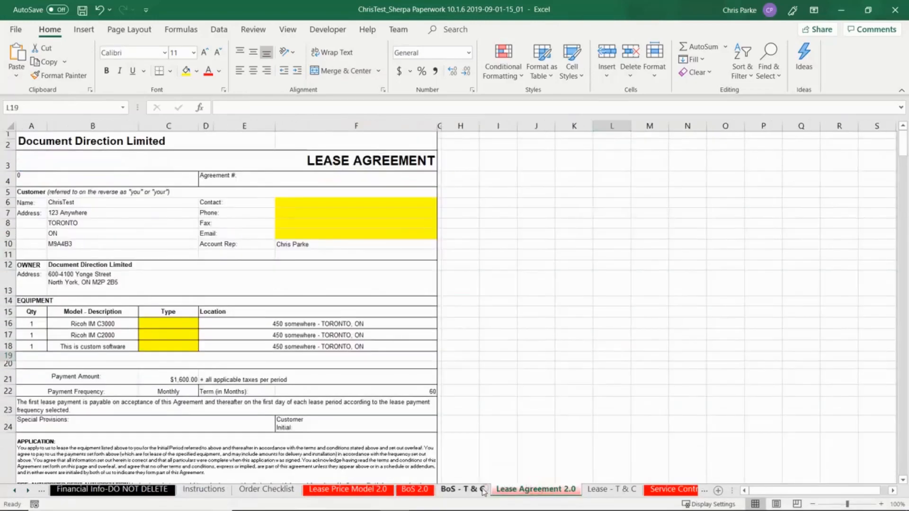
click(487, 490)
click(364, 490)
- Rerun the Lease paperwork choice on the Order Checklist sheet
scroll(422, 296, up, 8)
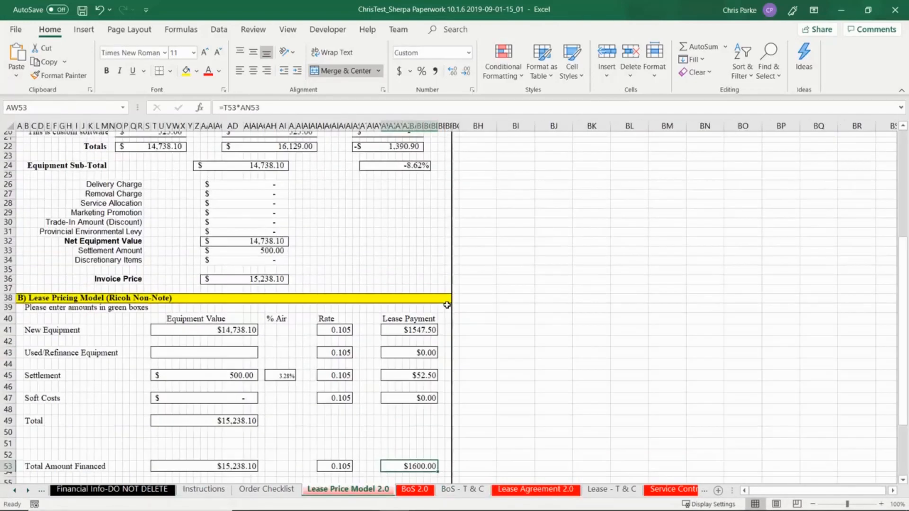
click(280, 491)
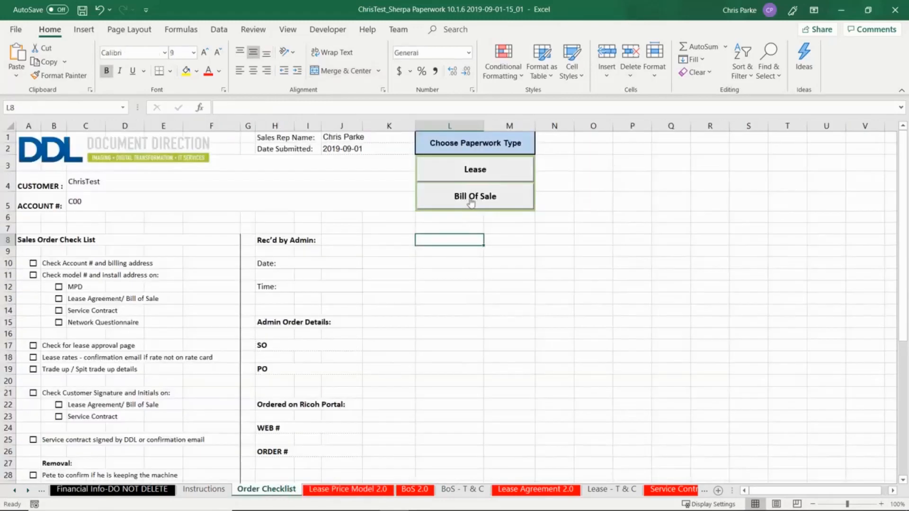
click(467, 172)
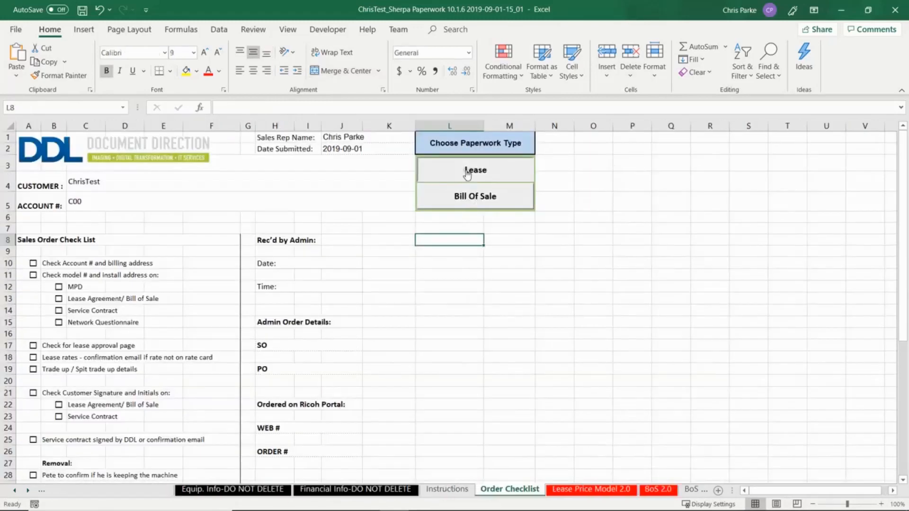
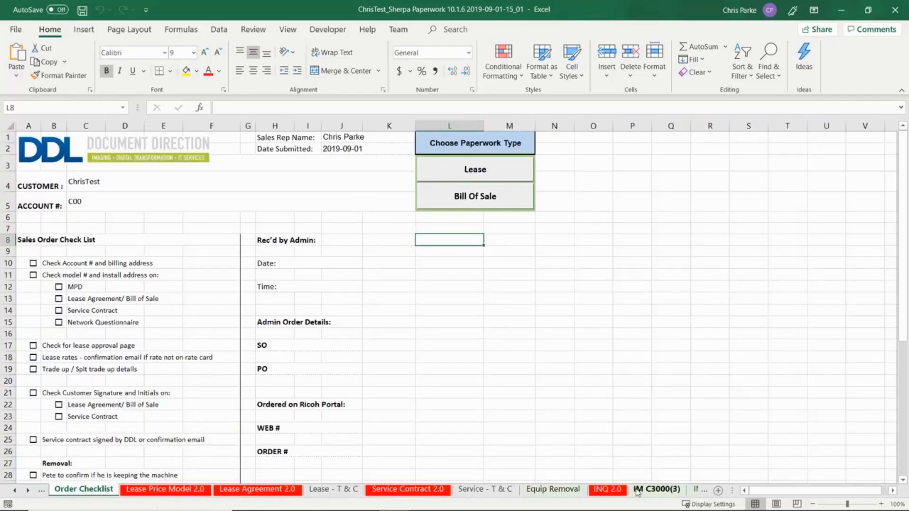
- Compare the Instructions order list with the IM C3000(3), IM C2000(1) and software1(2) sheets
click(14, 491)
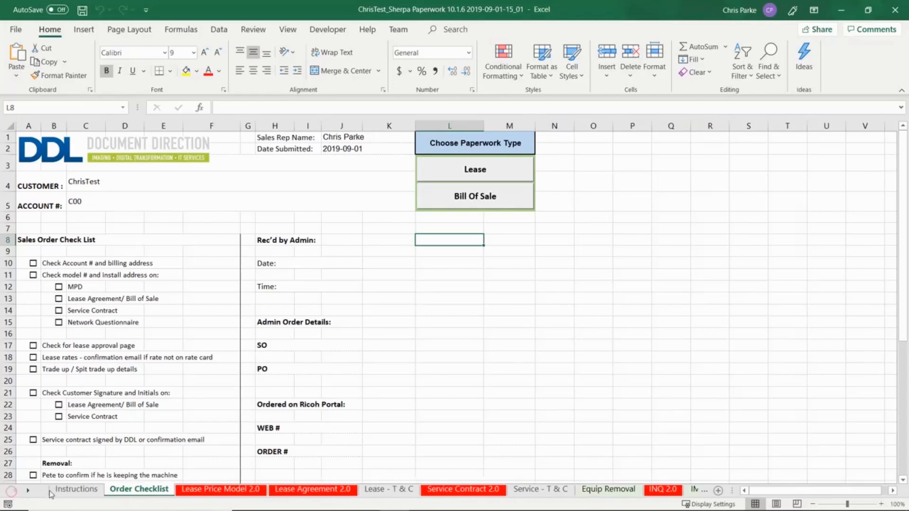
click(57, 490)
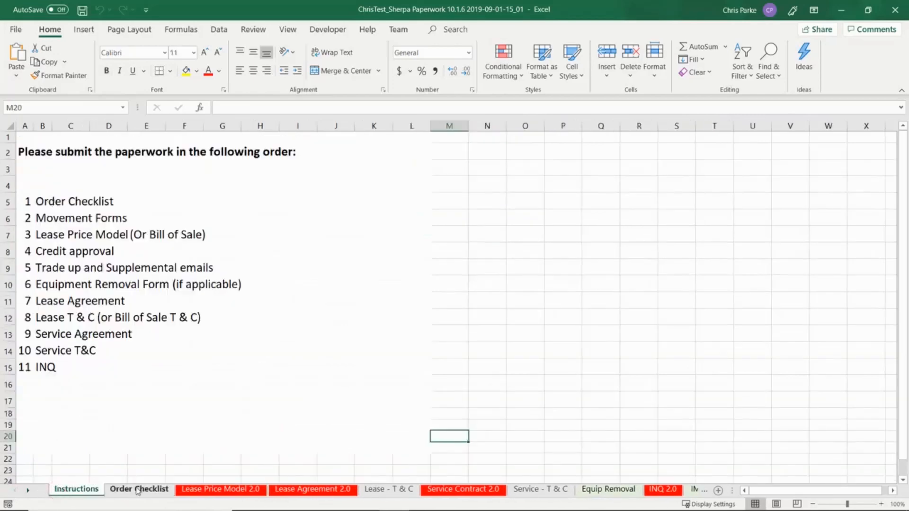
click(54, 221)
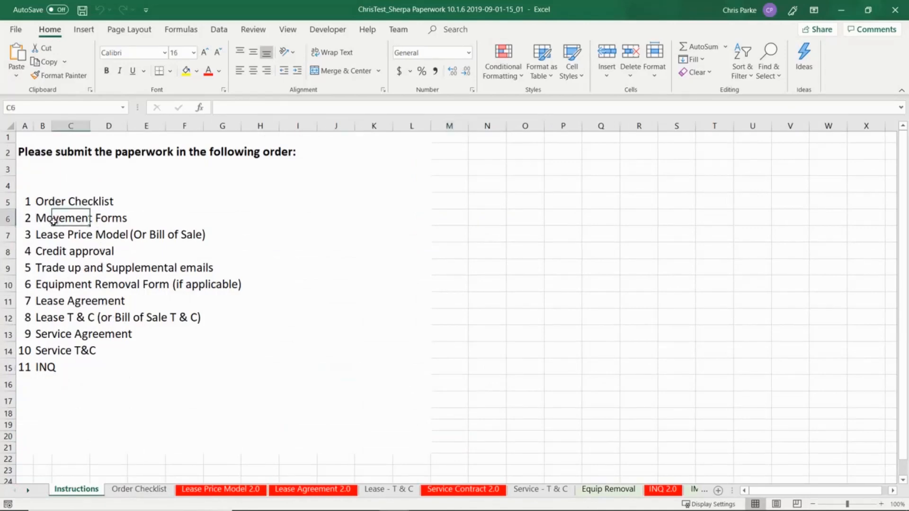
click(28, 492)
click(28, 491)
click(28, 491)
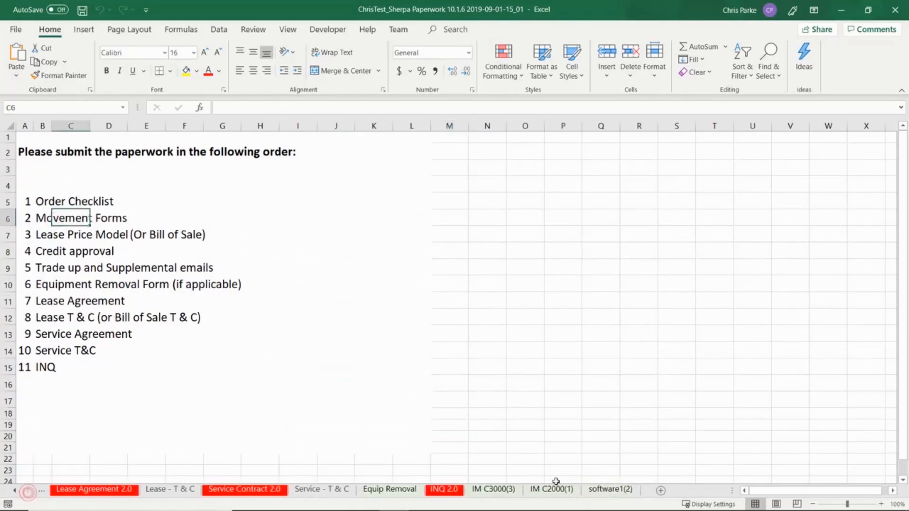
click(493, 490)
click(534, 492)
click(597, 495)
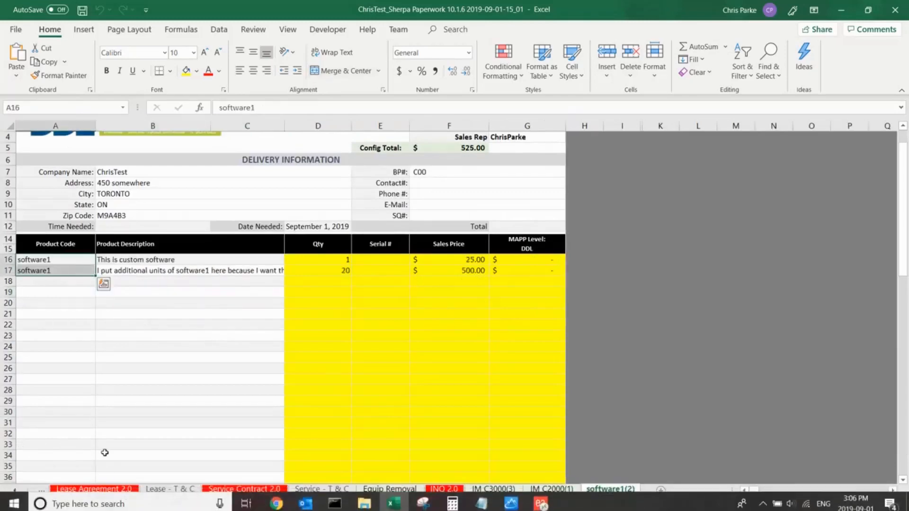
- Check the Lease Price Model 2.0 sheet against its Instructions entry
click(18, 492)
click(18, 491)
click(18, 492)
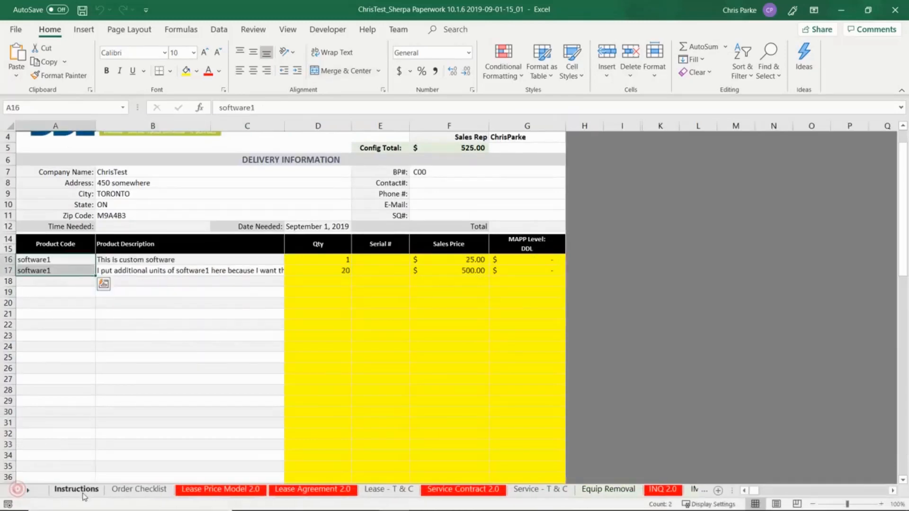
click(76, 490)
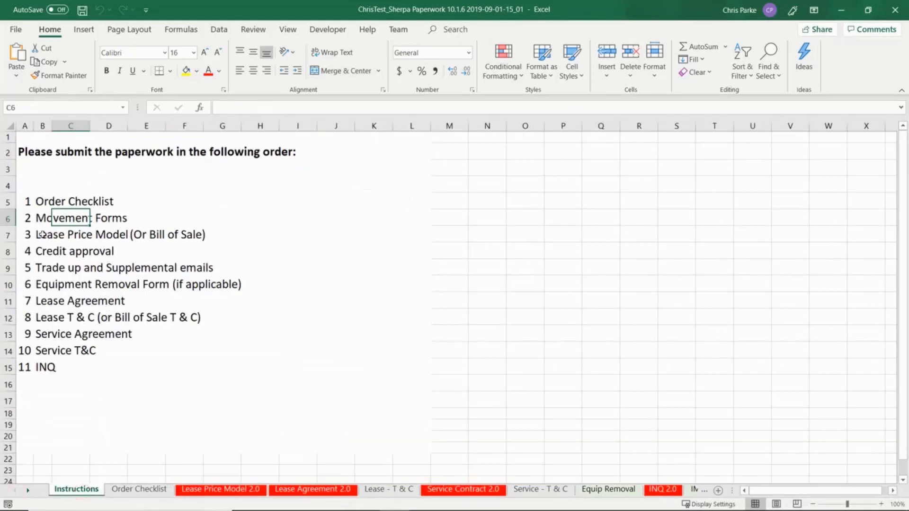
drag(42, 233, 157, 235)
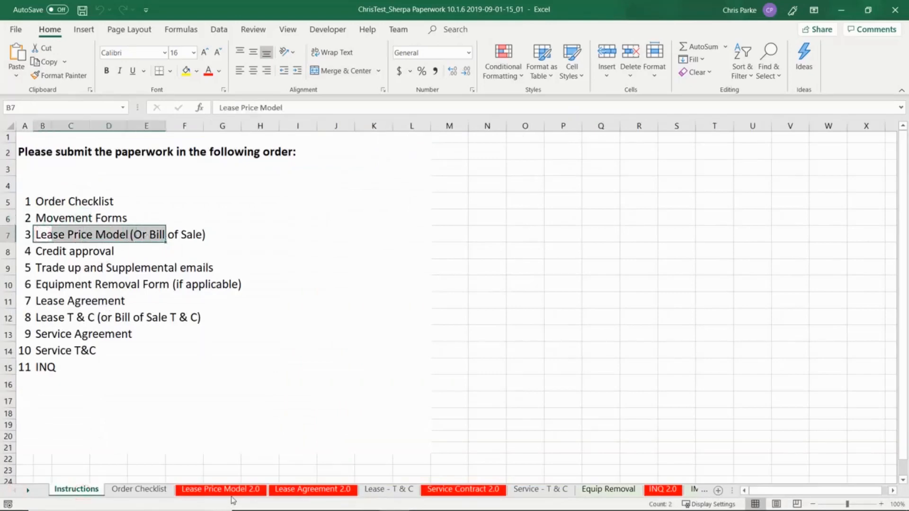
click(221, 489)
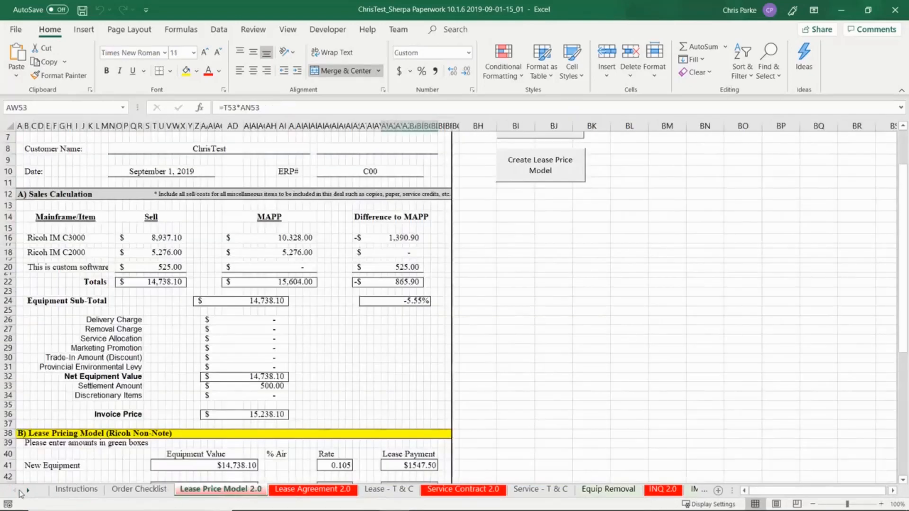
click(67, 490)
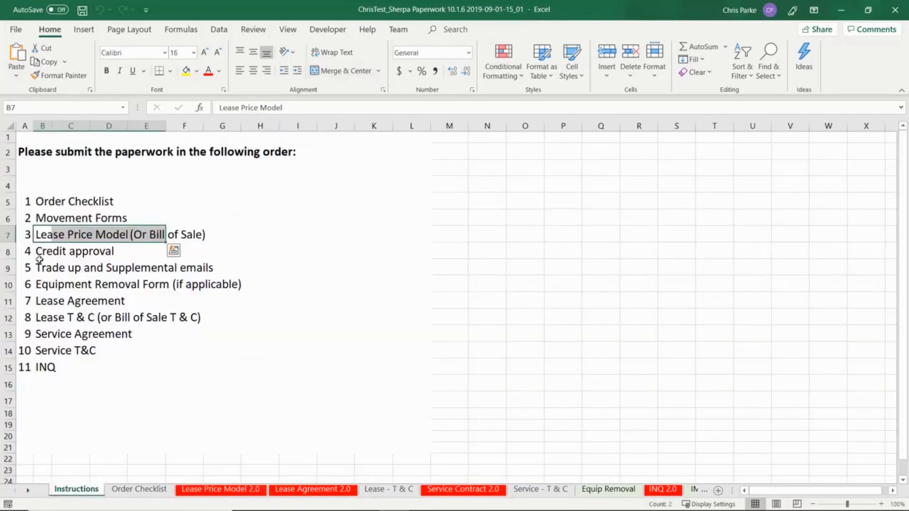
- Check the Credit approval, Trade up, Equipment Removal entries and the Equip Removal sheet's equipment rows
drag(41, 254, 117, 255)
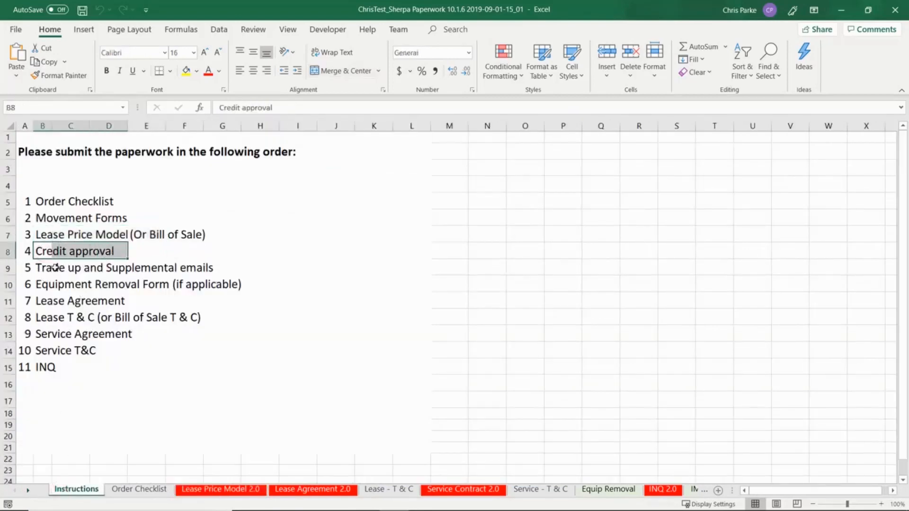
drag(47, 270, 170, 272)
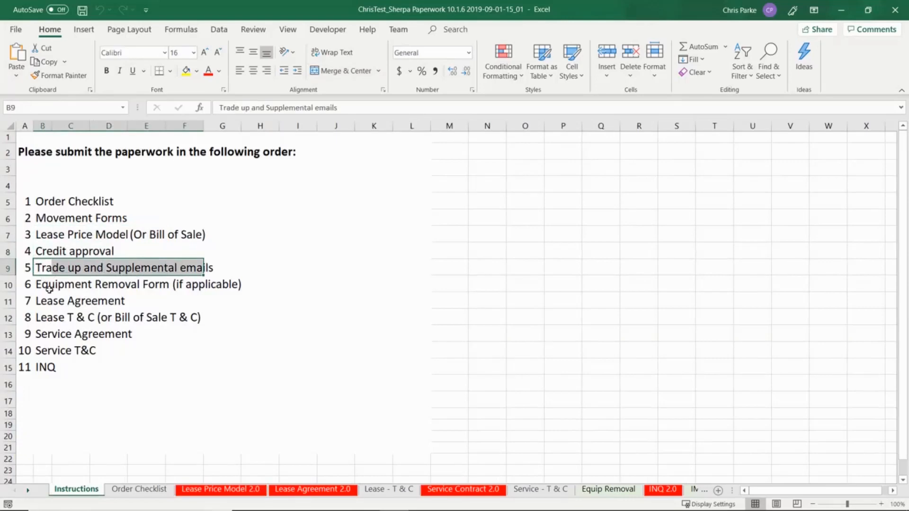
drag(49, 289, 189, 286)
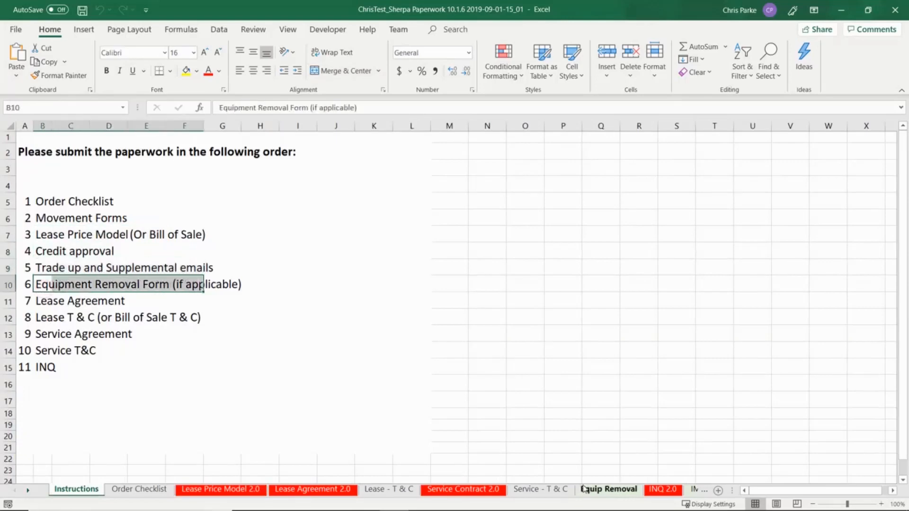
click(586, 490)
scroll(442, 372, down, 5)
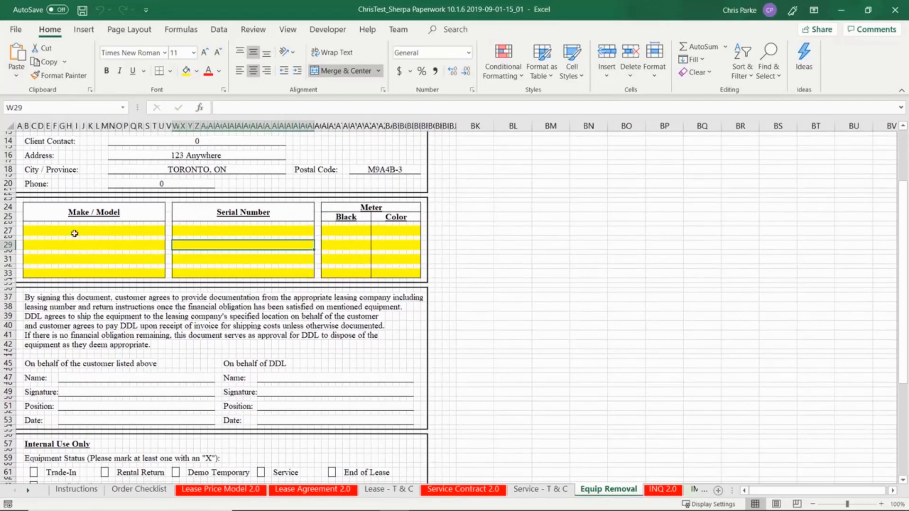
drag(75, 234, 419, 280)
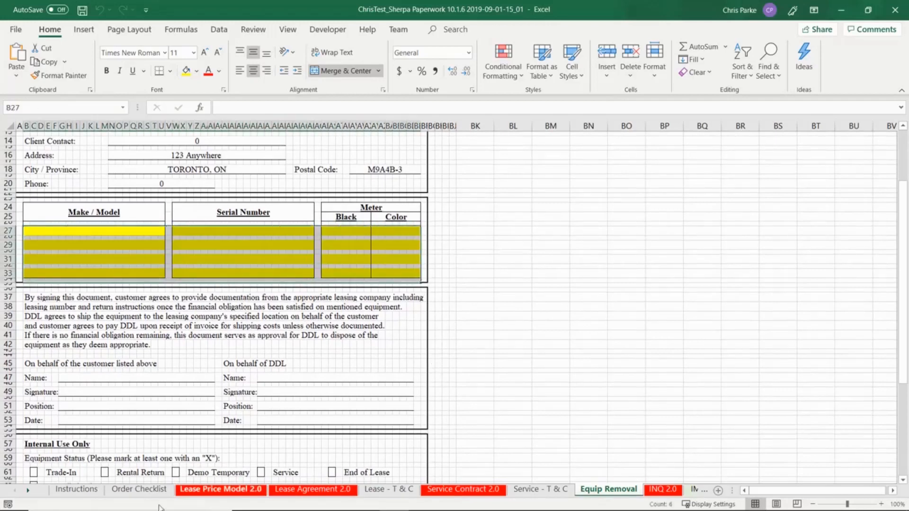
click(76, 489)
drag(71, 300, 102, 303)
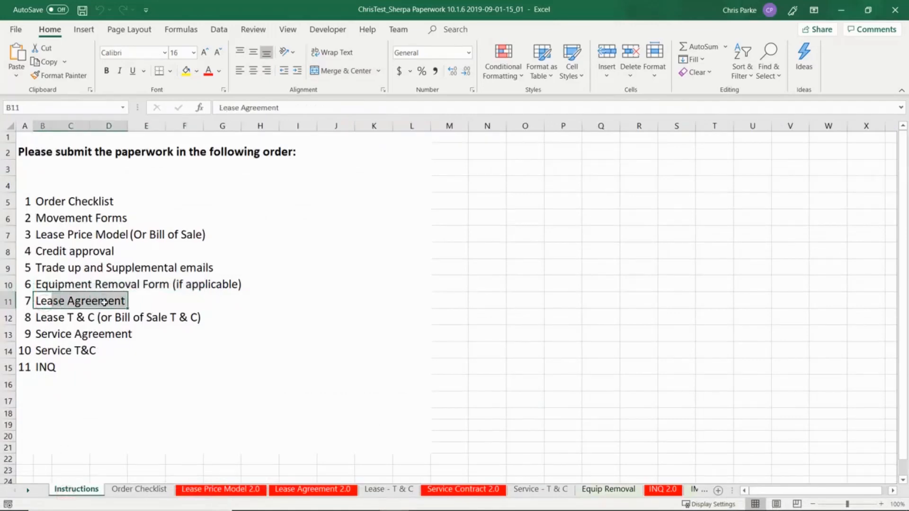
- Verify the $1,600.00 payment amount on the Lease Agreement 2.0 sheet
click(335, 490)
scroll(316, 381, down, 2)
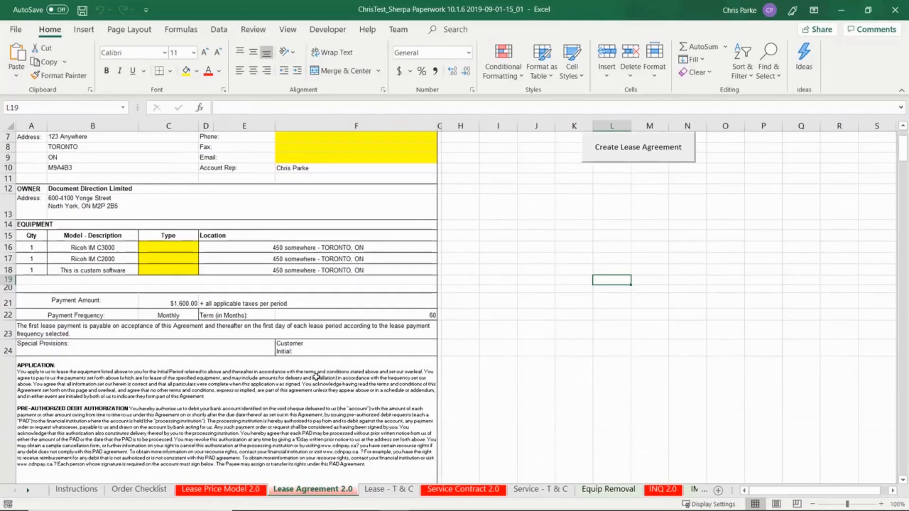
scroll(317, 381, down, 2)
click(156, 241)
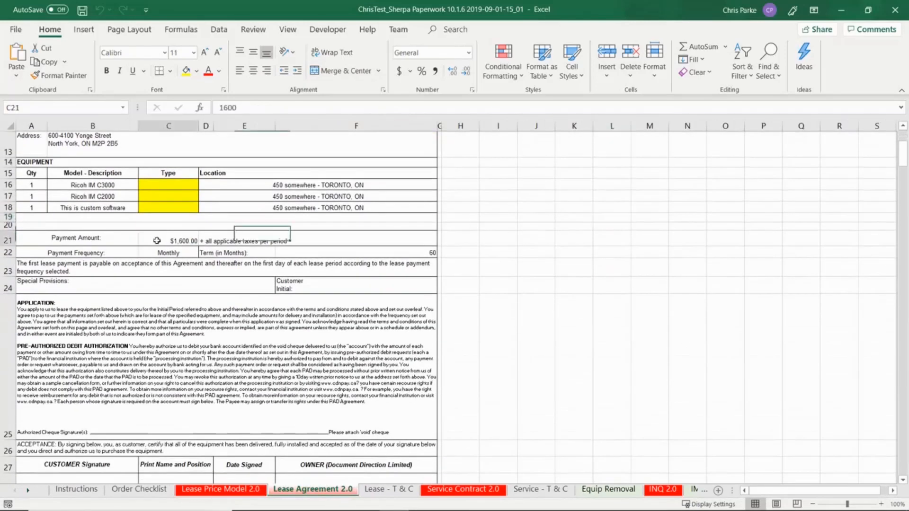
scroll(218, 337, down, 2)
scroll(218, 338, up, 6)
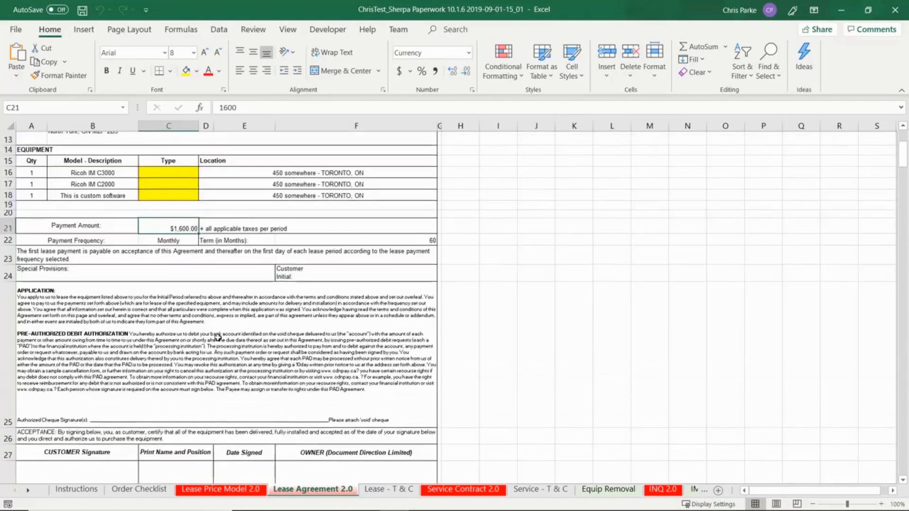
- Check the Lease - T & C sheet against its Instructions entry
click(80, 489)
drag(44, 314, 124, 319)
click(386, 491)
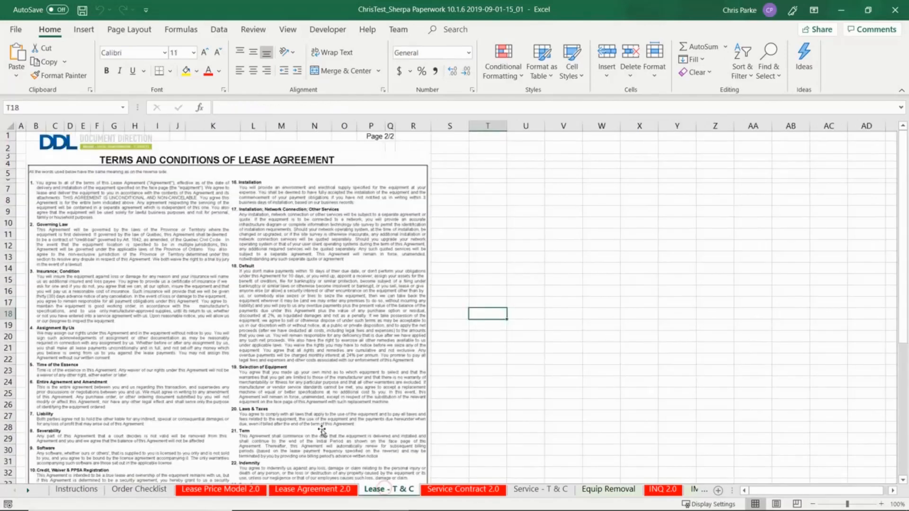
- Review the Service Contract 2.0 and Service - T & C sheets, ending on Lease Price Model 2.0
click(71, 490)
drag(45, 336, 126, 334)
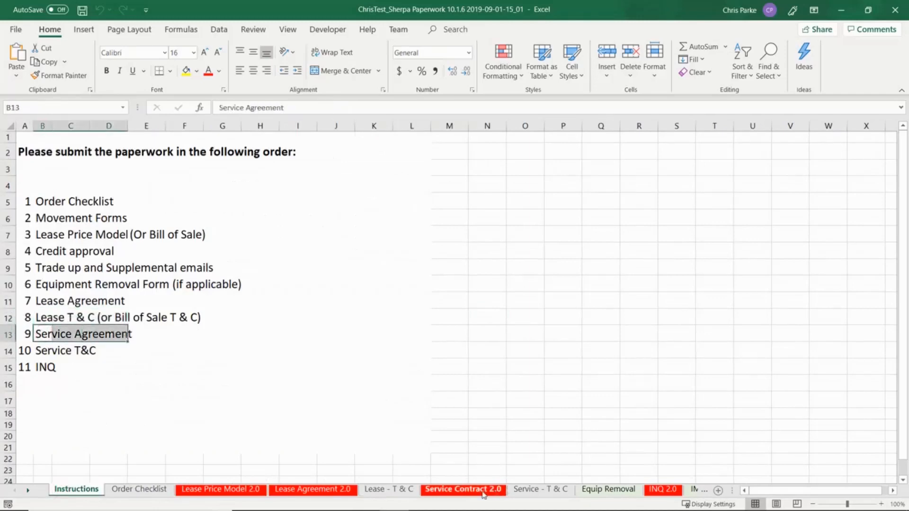
click(484, 493)
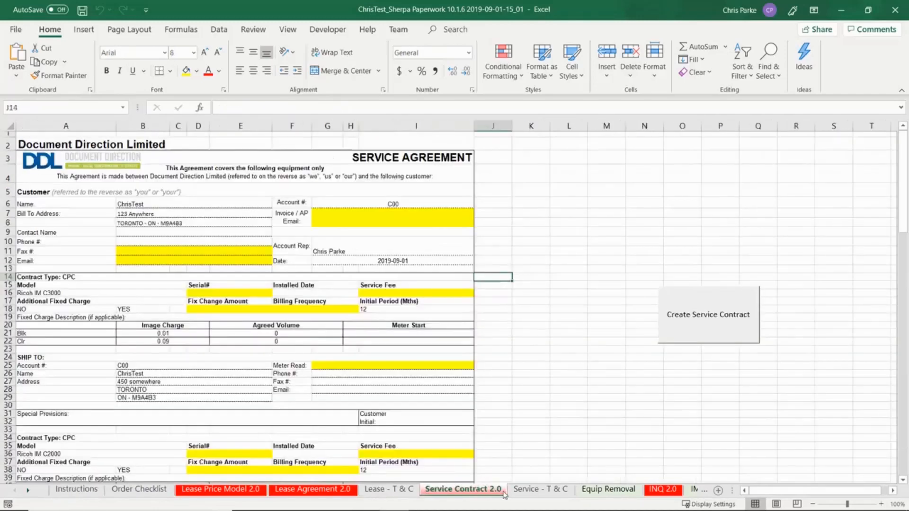
scroll(486, 431, down, 8)
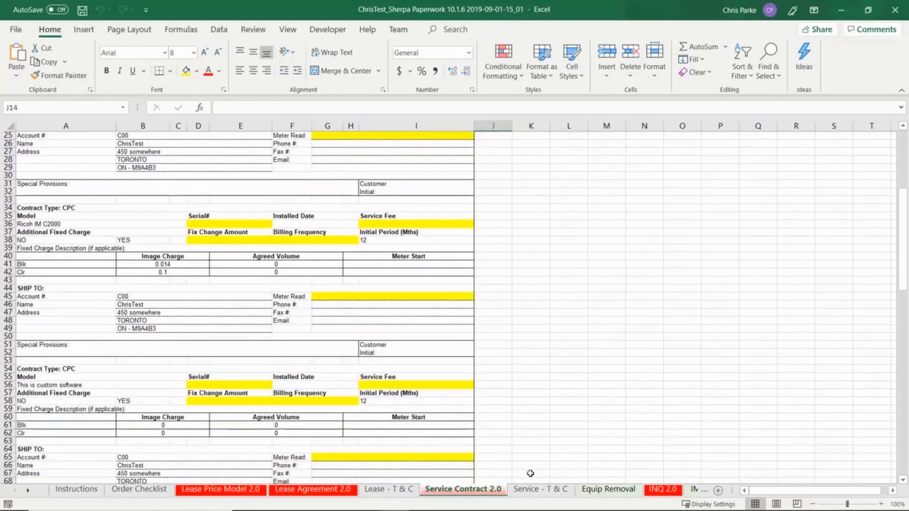
click(544, 489)
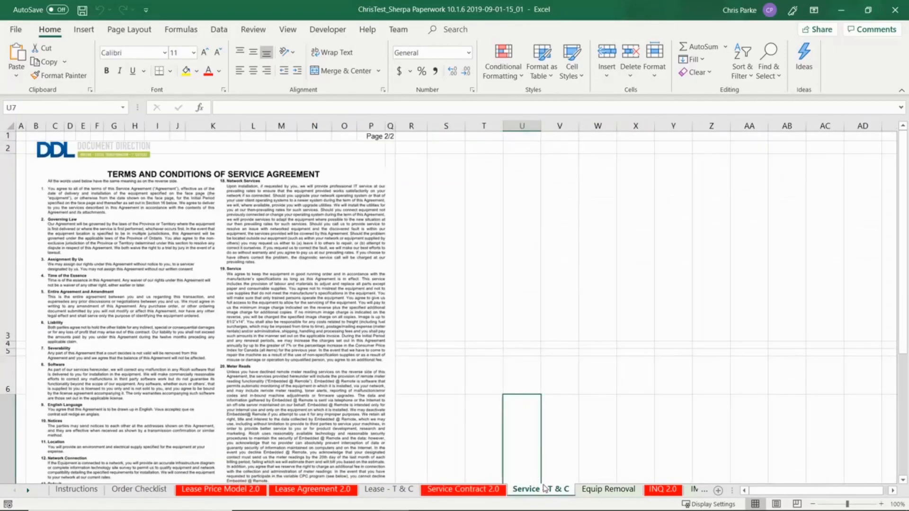
click(222, 489)
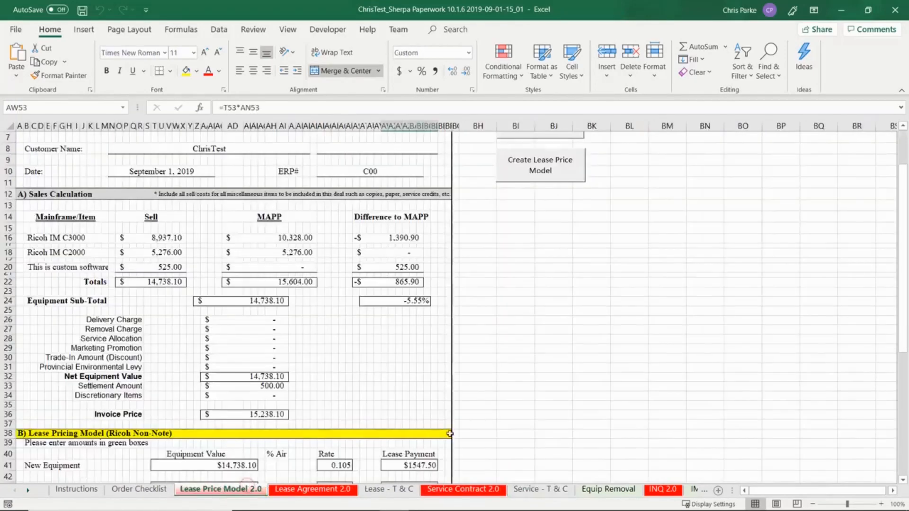
- Toggle ZBA until the labels show beside the MAPP values, then return to Instructions
scroll(529, 333, up, 2)
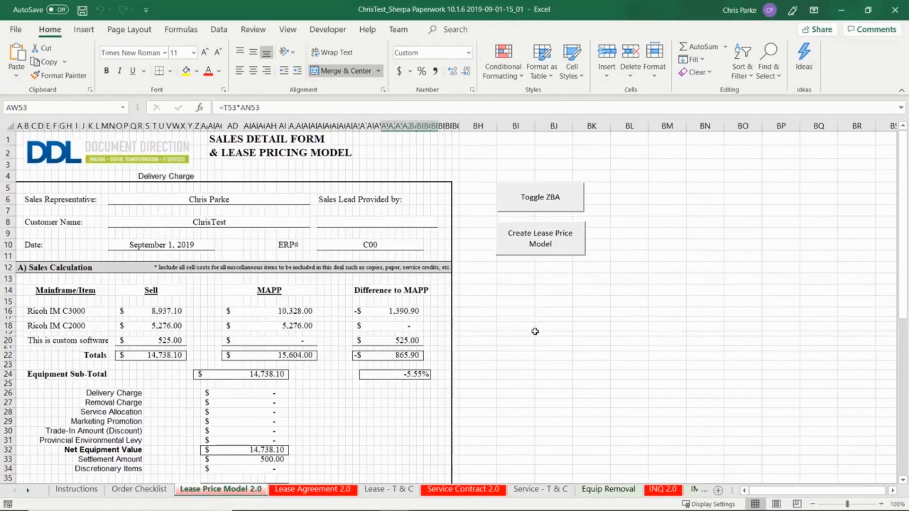
click(520, 200)
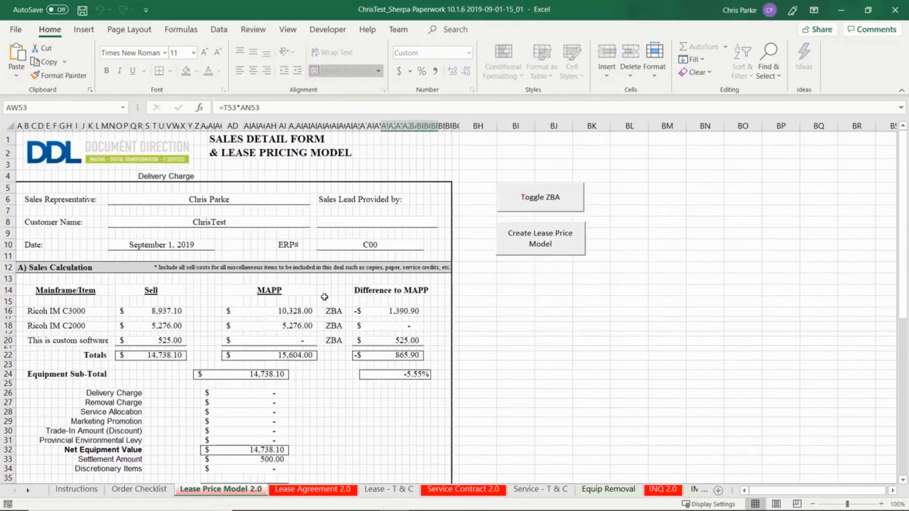
drag(324, 297, 340, 369)
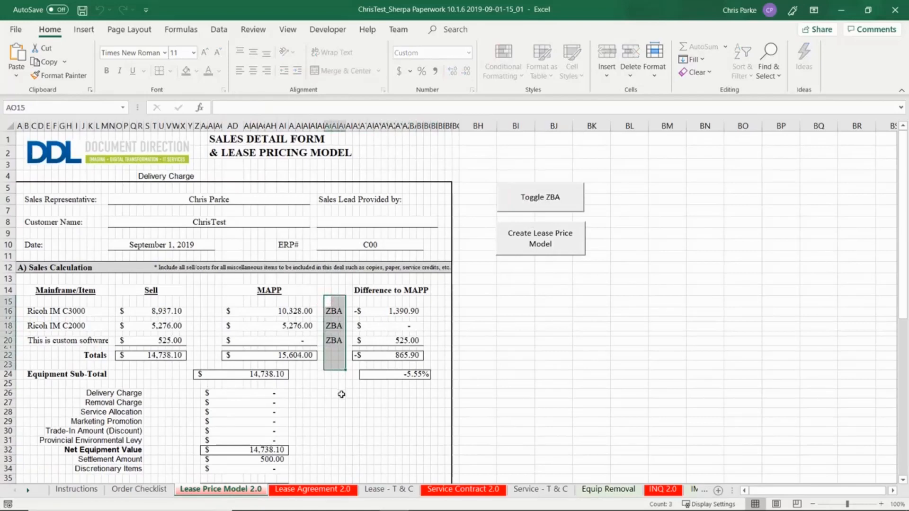
click(580, 324)
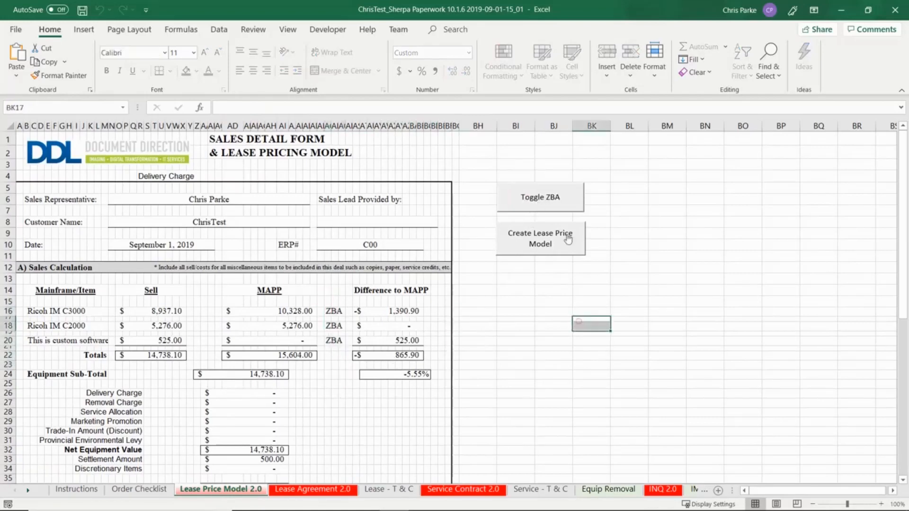
click(559, 208)
click(560, 207)
click(560, 208)
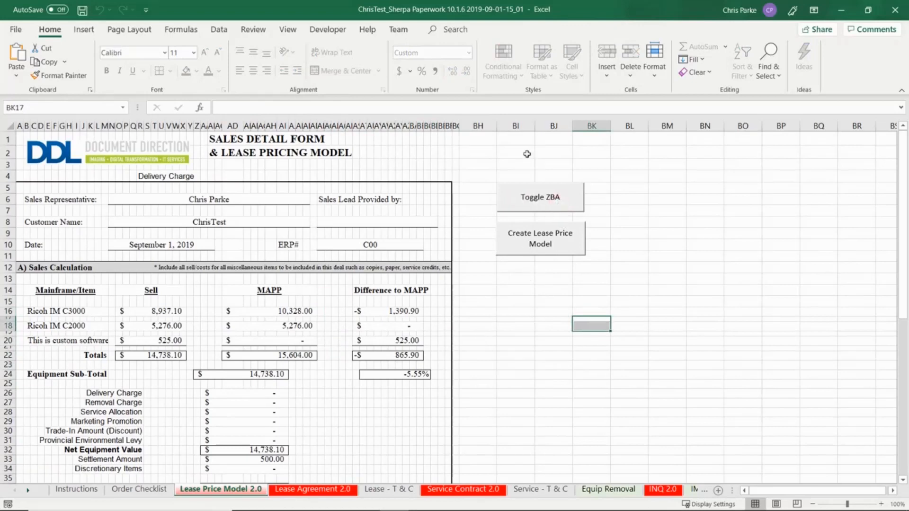
click(549, 187)
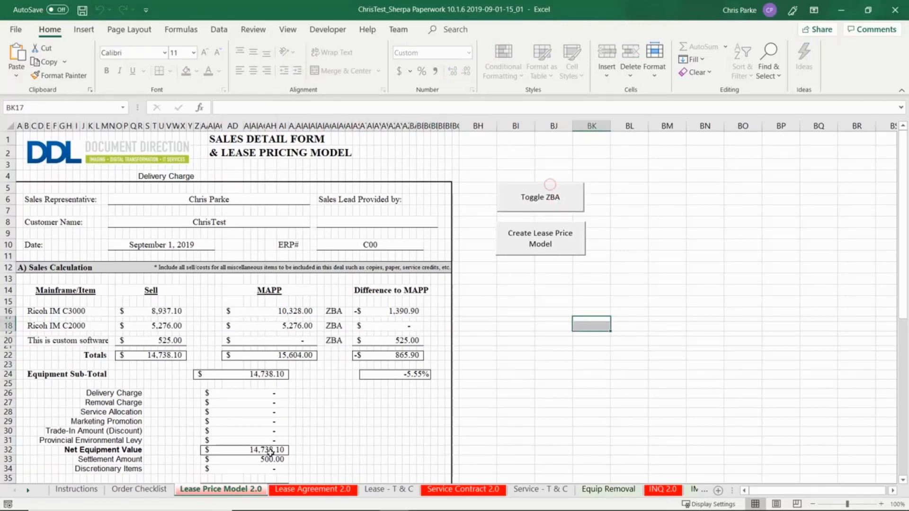
click(128, 493)
click(76, 490)
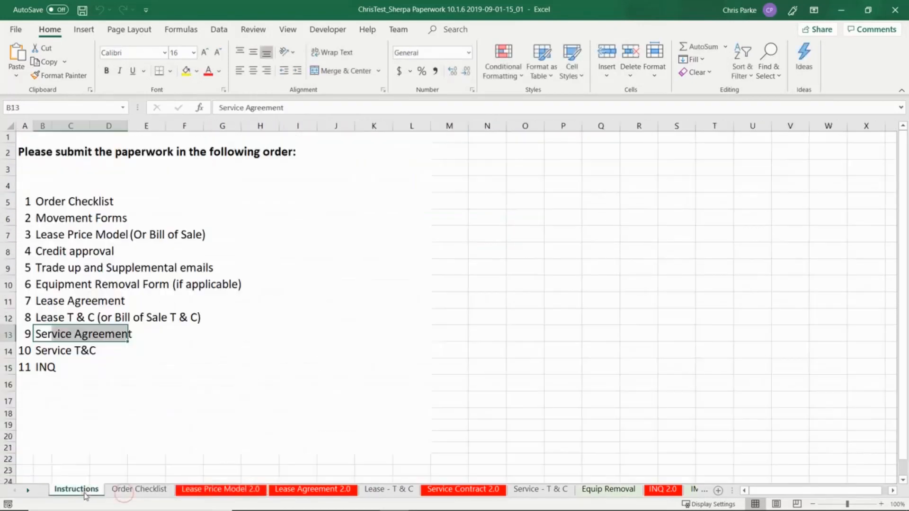
- Check the Service T&C and INQ entries, then scroll the INQ 2.0 questionnaires to the sign-off block
click(48, 357)
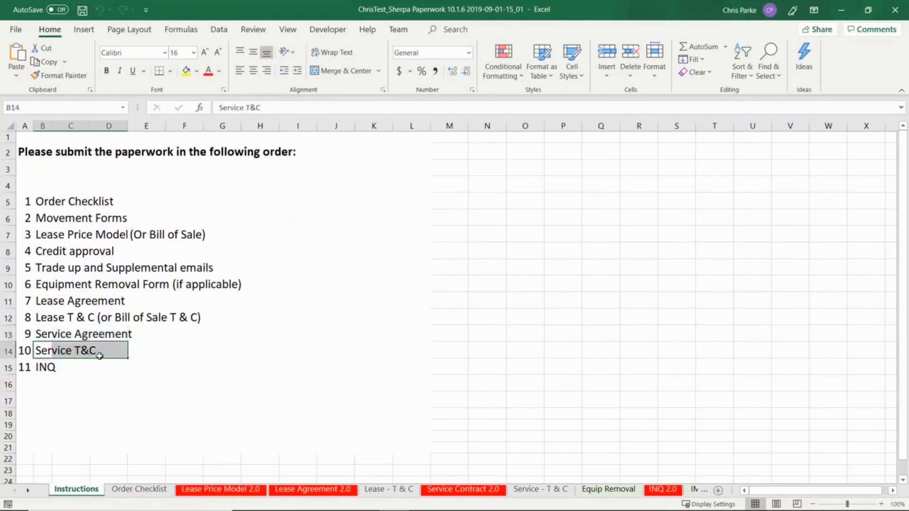
click(40, 367)
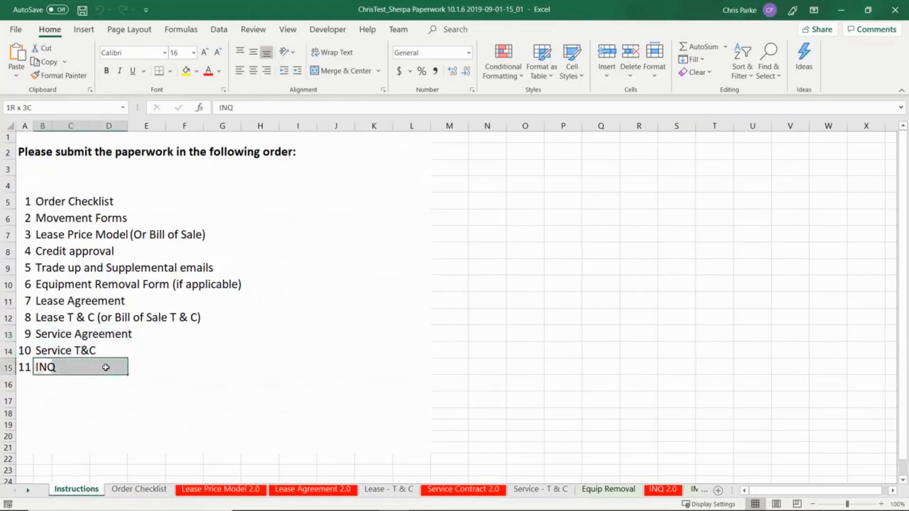
click(664, 491)
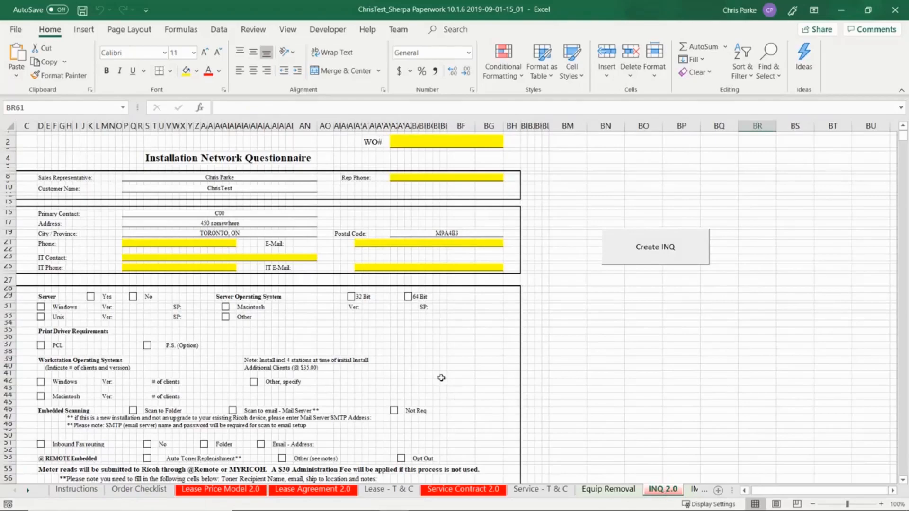
scroll(442, 378, down, 15)
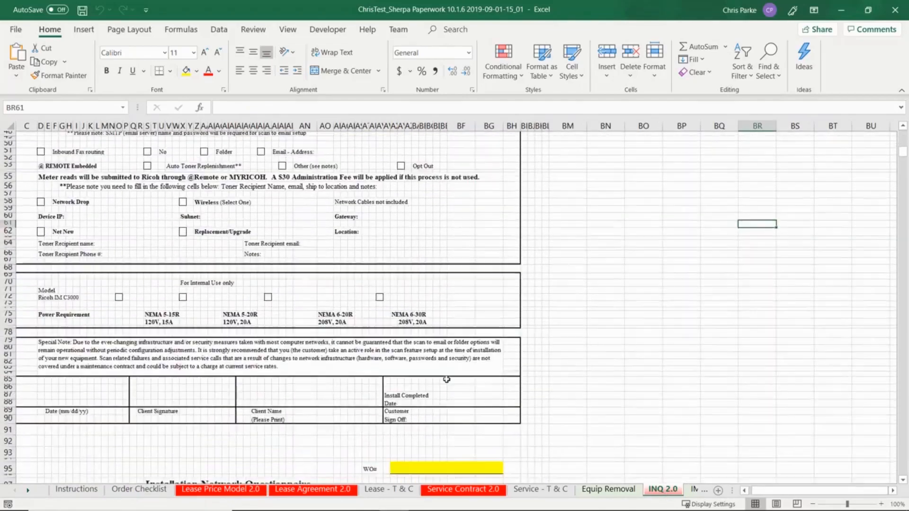
scroll(447, 380, down, 17)
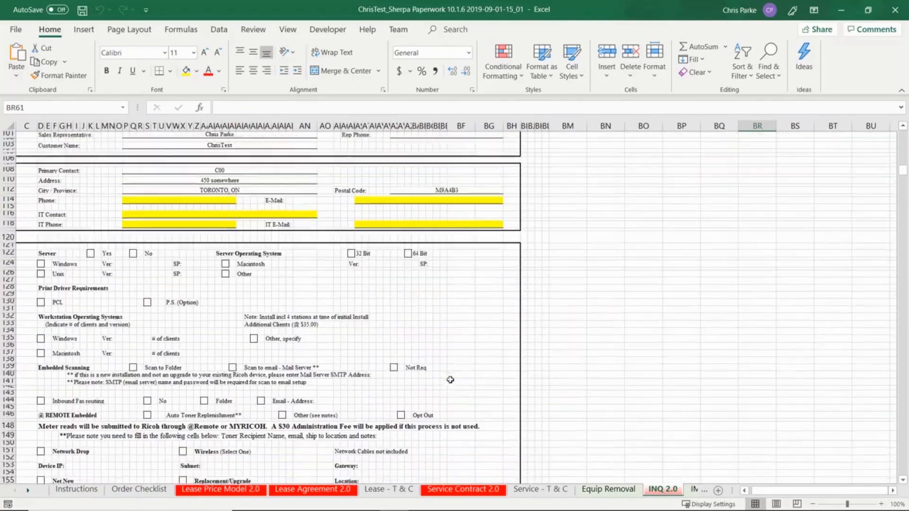
scroll(450, 380, down, 18)
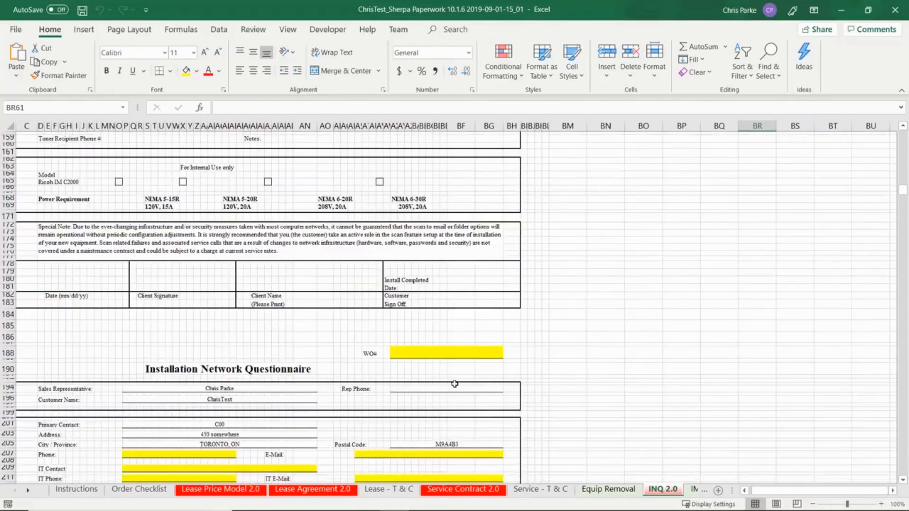
scroll(454, 384, down, 20)
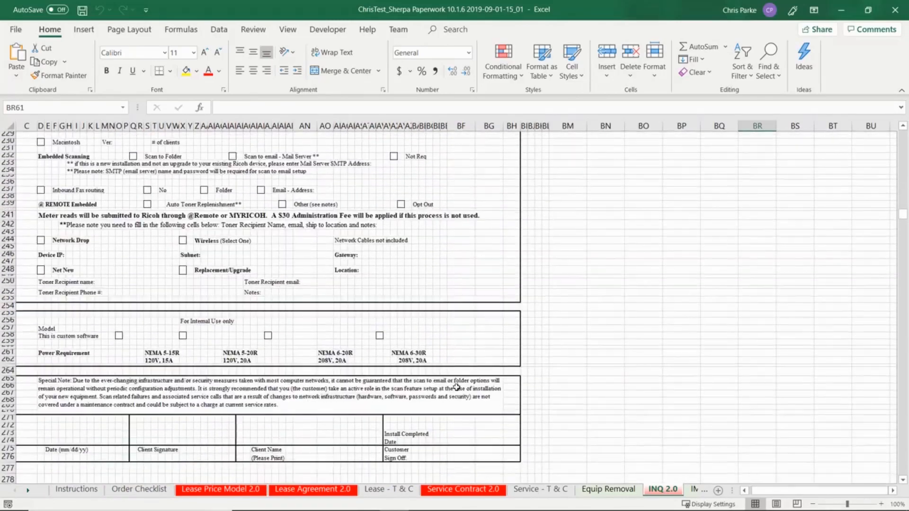
scroll(456, 388, down, 9)
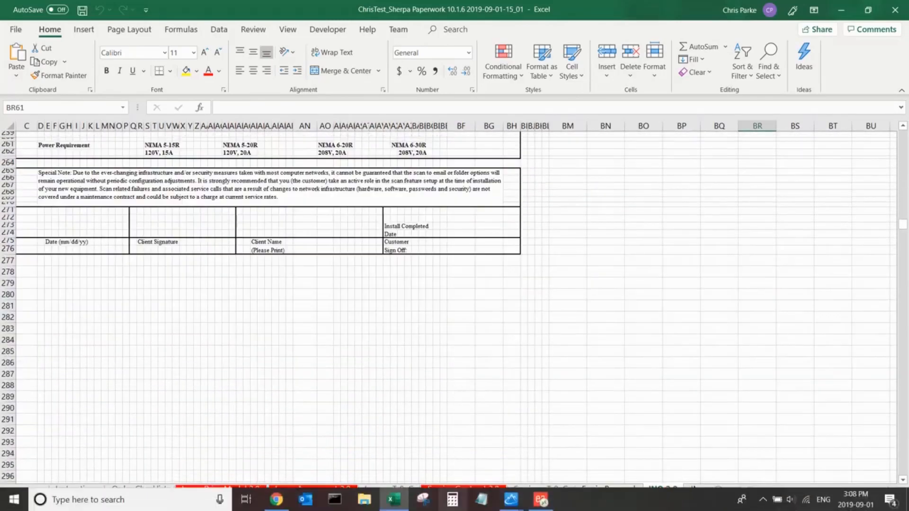
- Submit the order's line item pricing to eAutomate and dismiss the invalid product 502000001 error
mouse_move(512, 499)
click(564, 466)
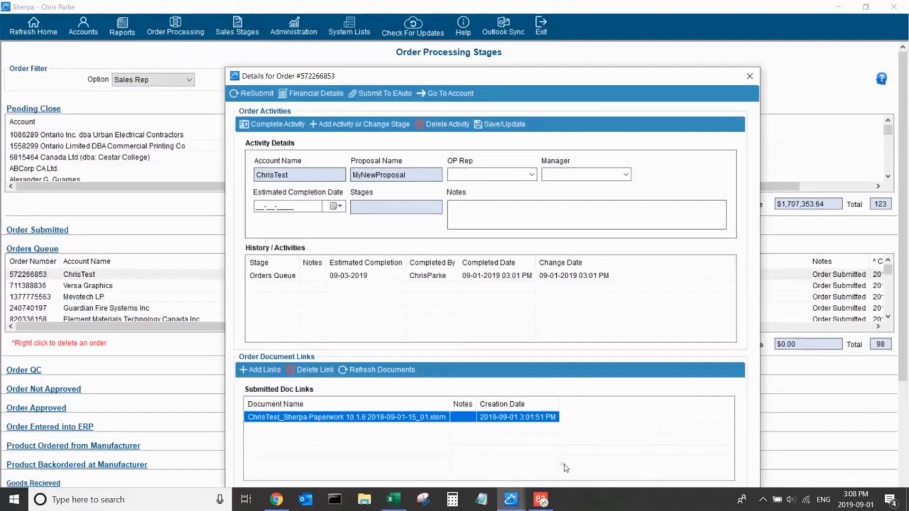
drag(557, 82, 533, 45)
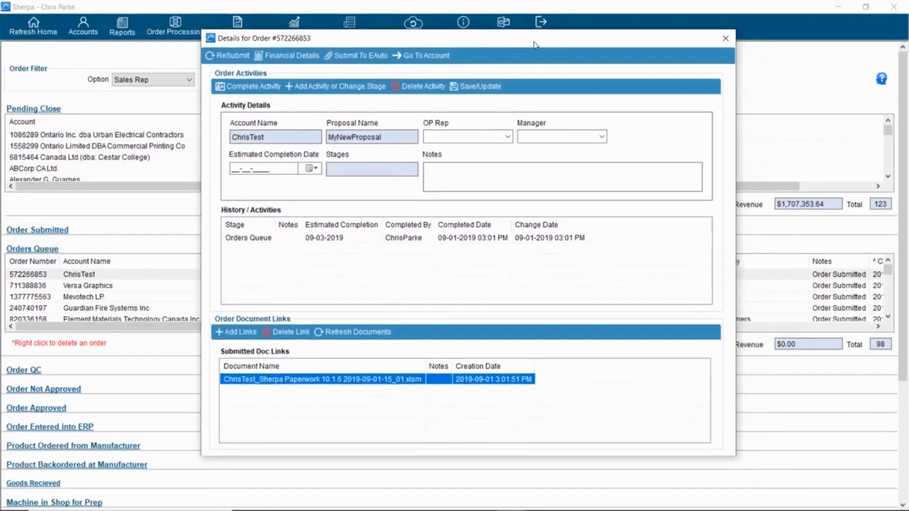
click(374, 60)
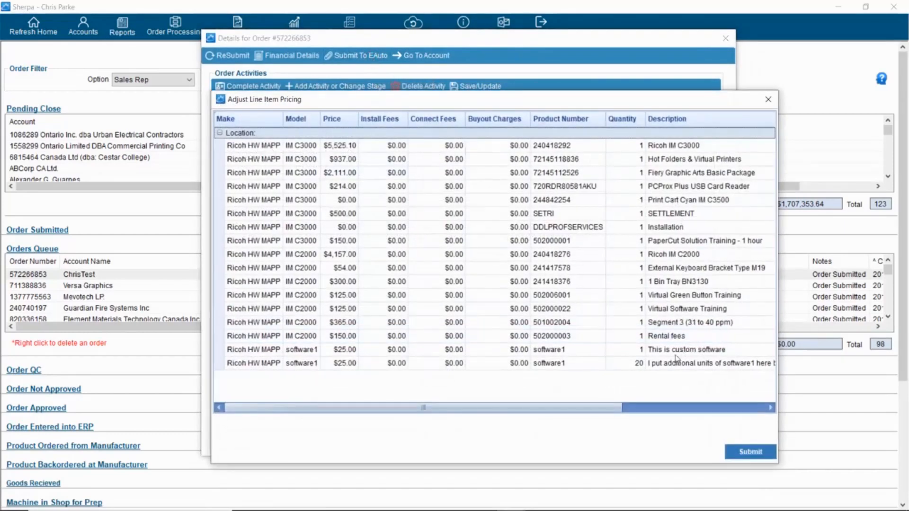
click(757, 453)
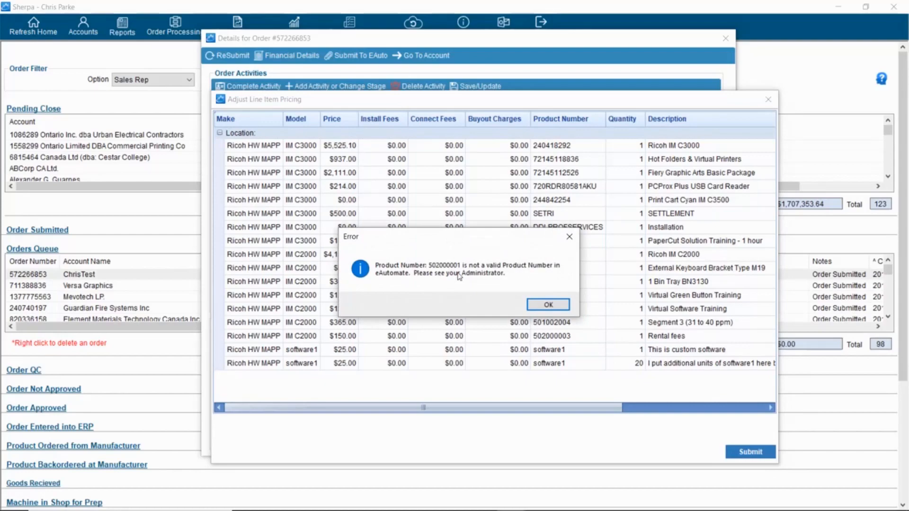
click(547, 305)
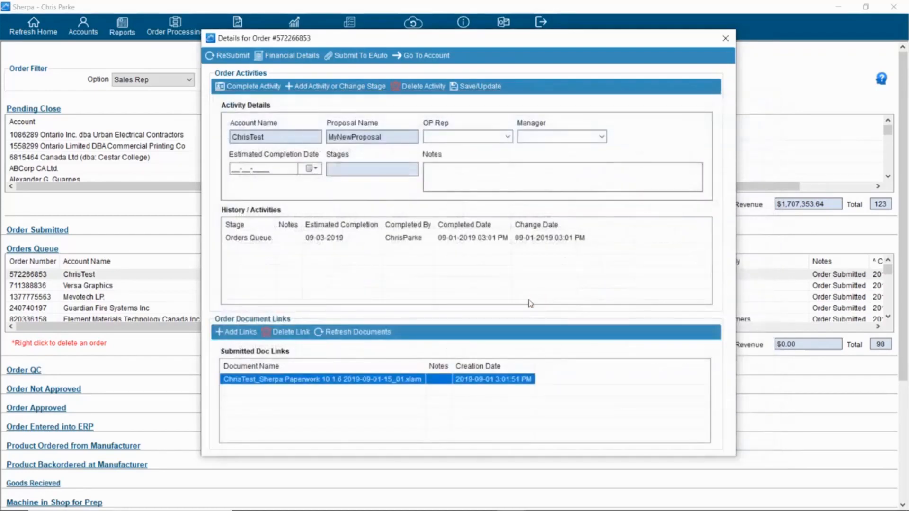